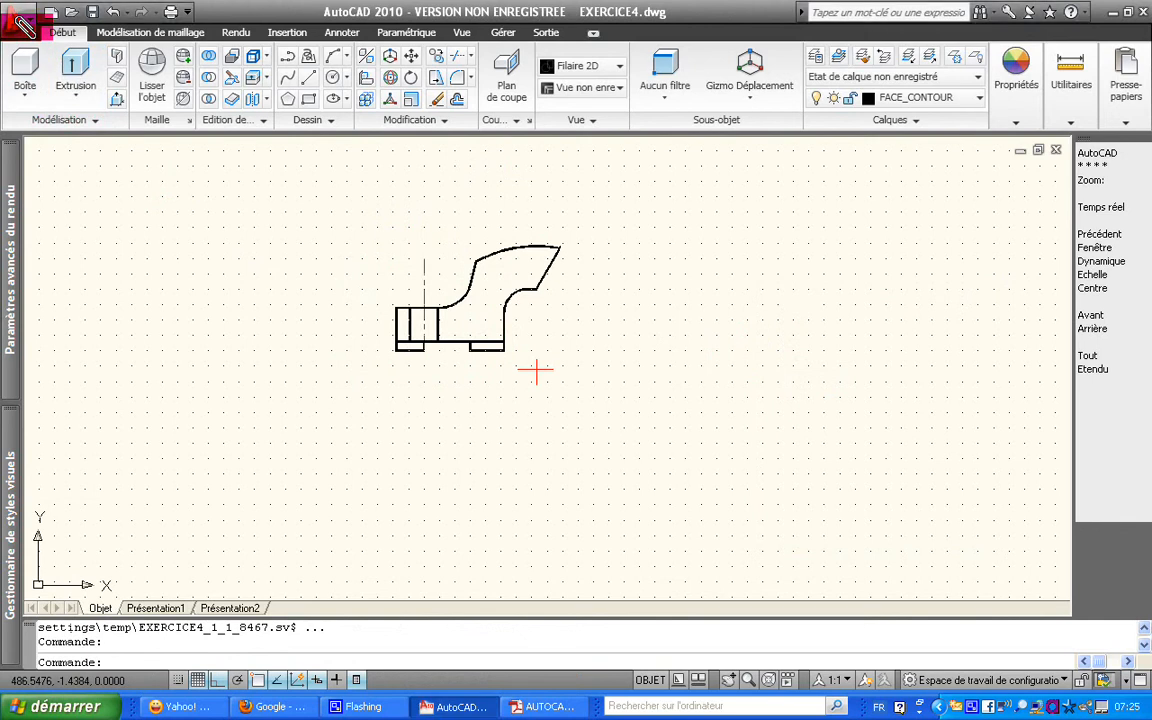
Step: Save the drawing under the name EXERCICE5 in the FICHIER_AUTOCAD_2010 folder, replacing the existing file
{"action": "left_click", "coordinate": [20, 20]}
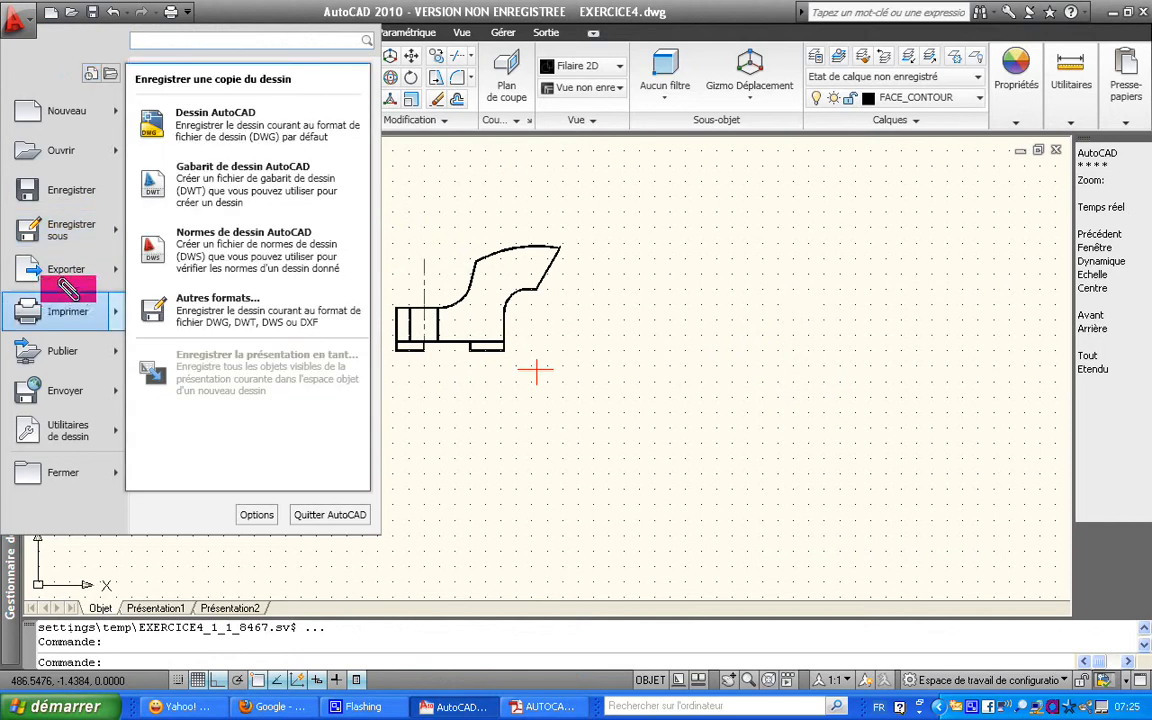
{"action": "left_click", "coordinate": [72, 230]}
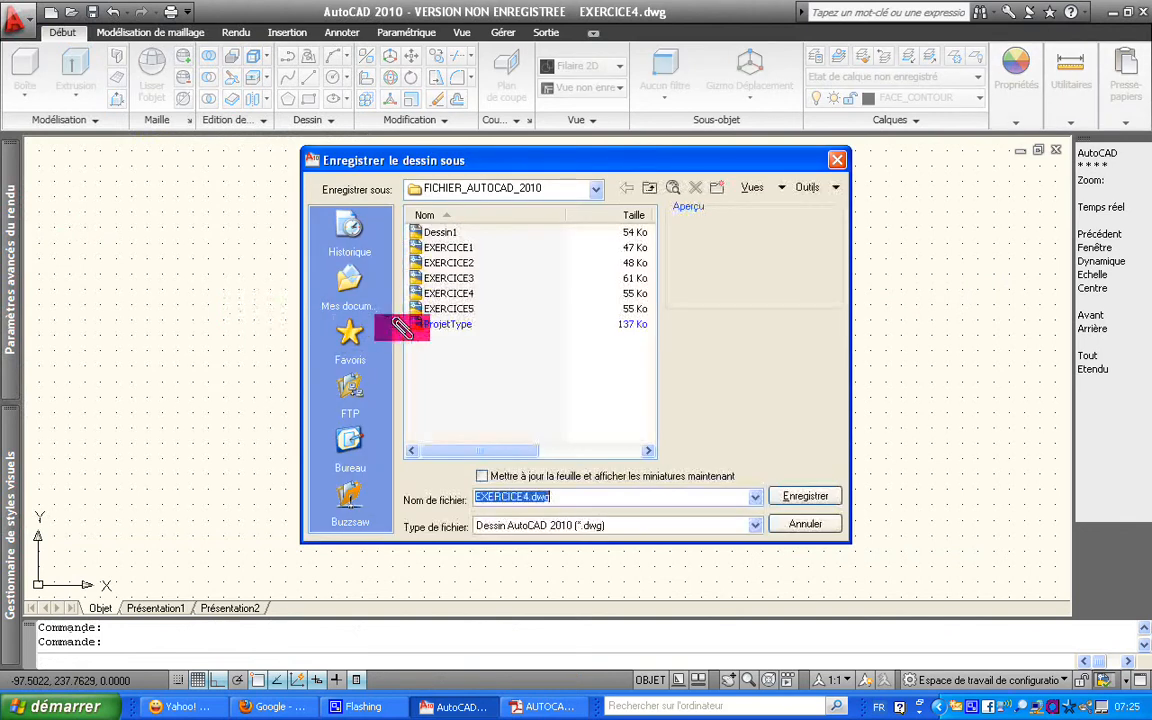
{"action": "left_click", "coordinate": [447, 309]}
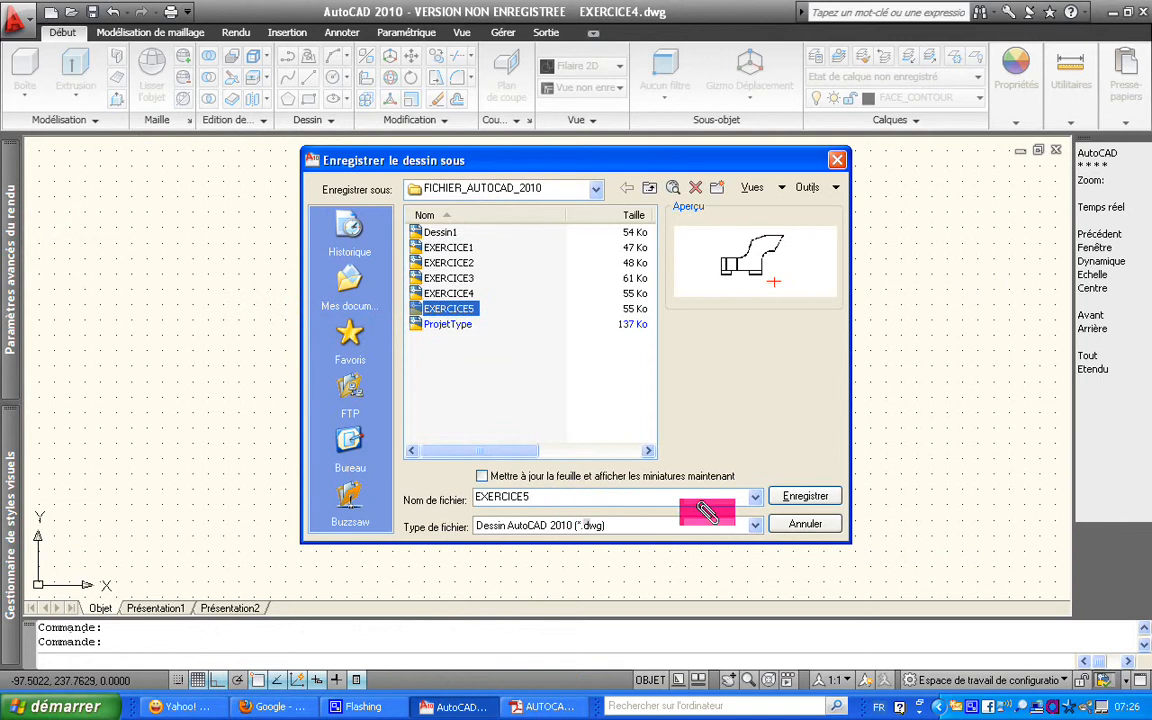
{"action": "left_click", "coordinate": [785, 497]}
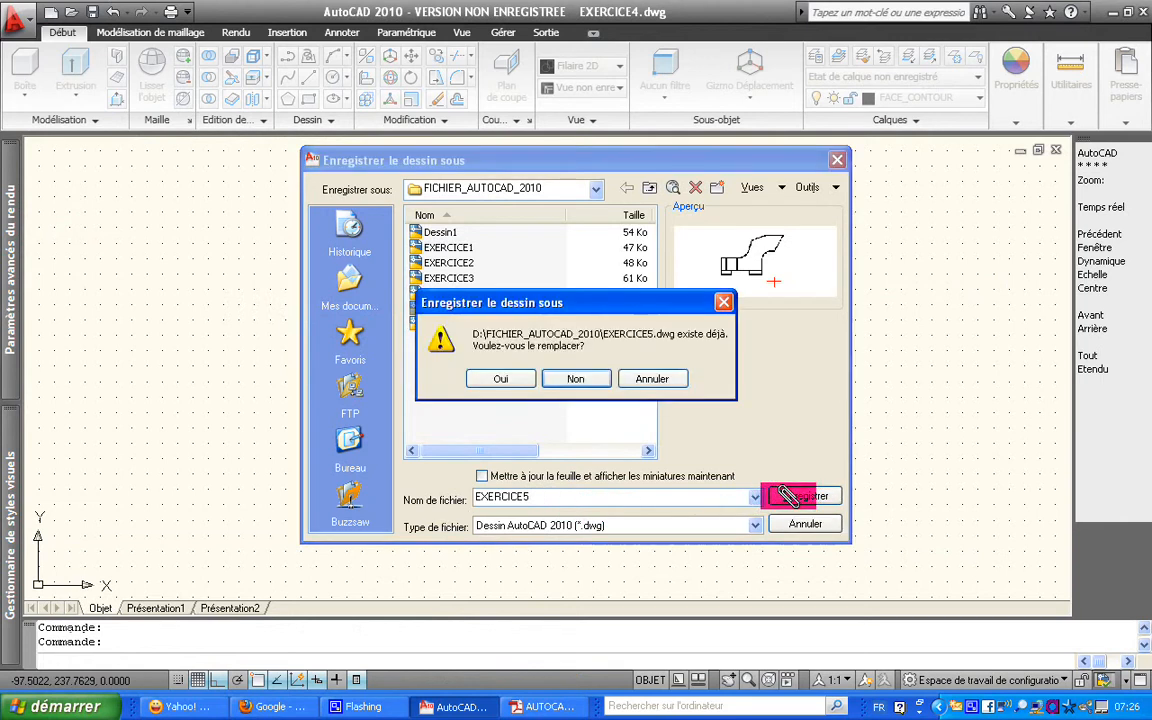
{"action": "left_click", "coordinate": [520, 376]}
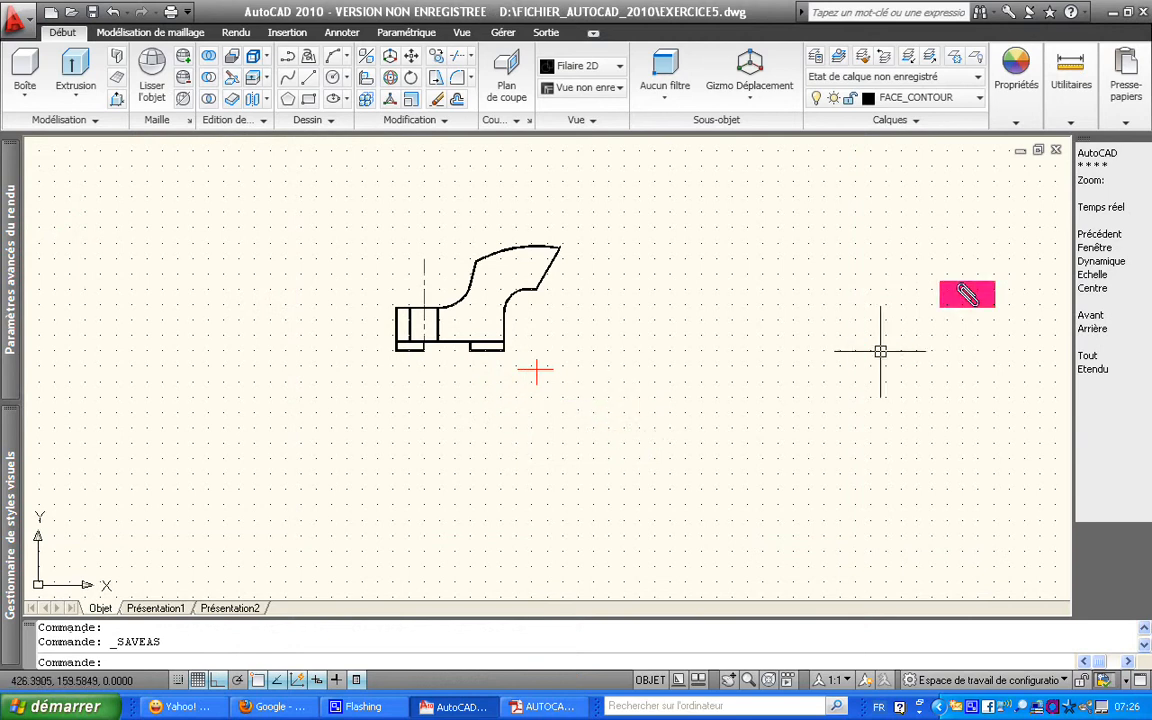
Step: Explode the front view's polylines, including the outer contour, the base line and the two vertical hole lines, into separate objects
{"action": "left_click", "coordinate": [1092, 180]}
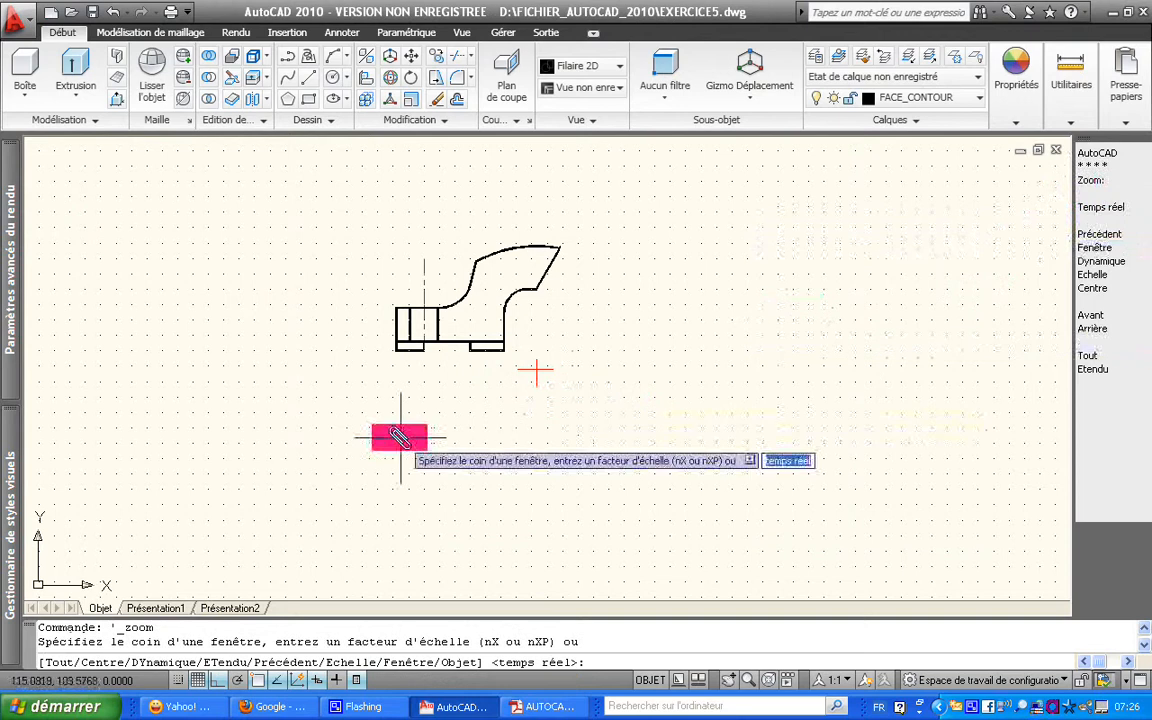
{"action": "left_click", "coordinate": [338, 452]}
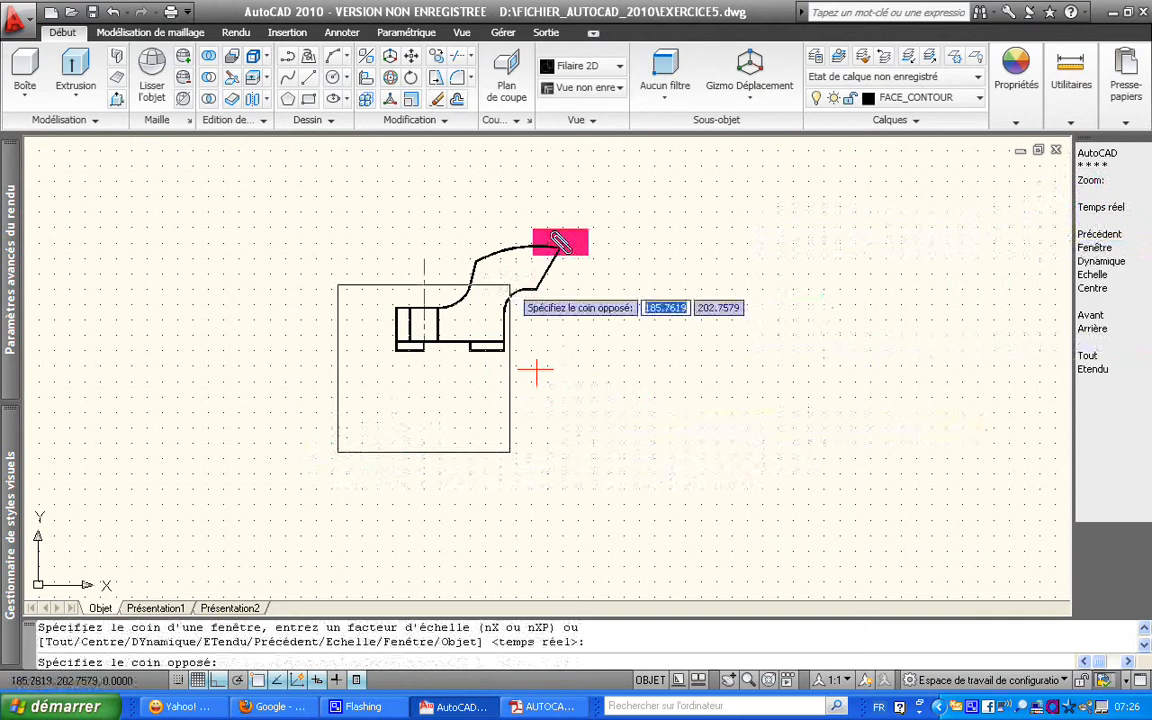
{"action": "left_click", "coordinate": [627, 224]}
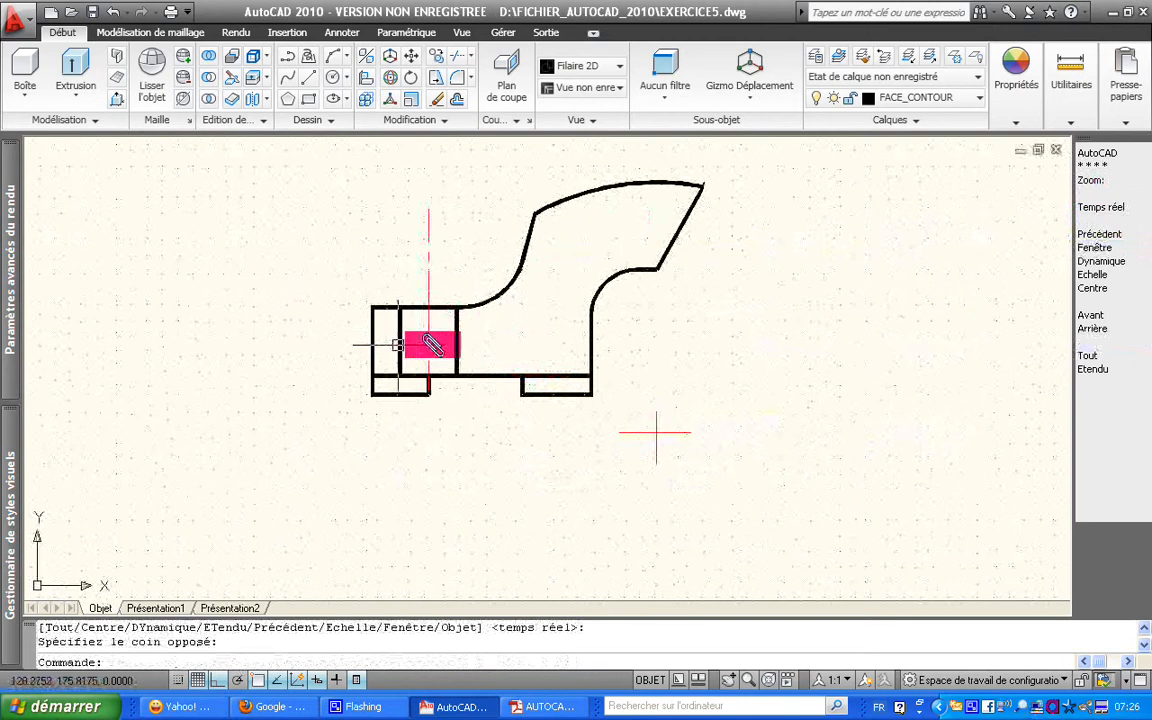
{"action": "left_click", "coordinate": [455, 344]}
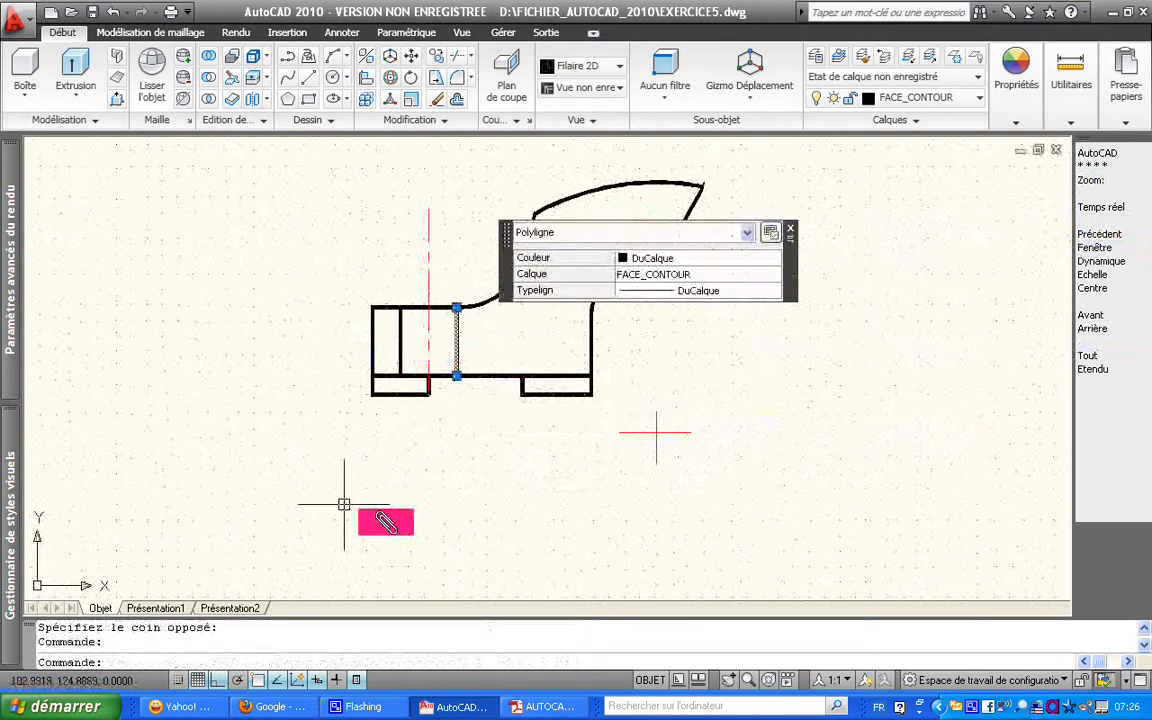
{"action": "key", "text": "Escape"}
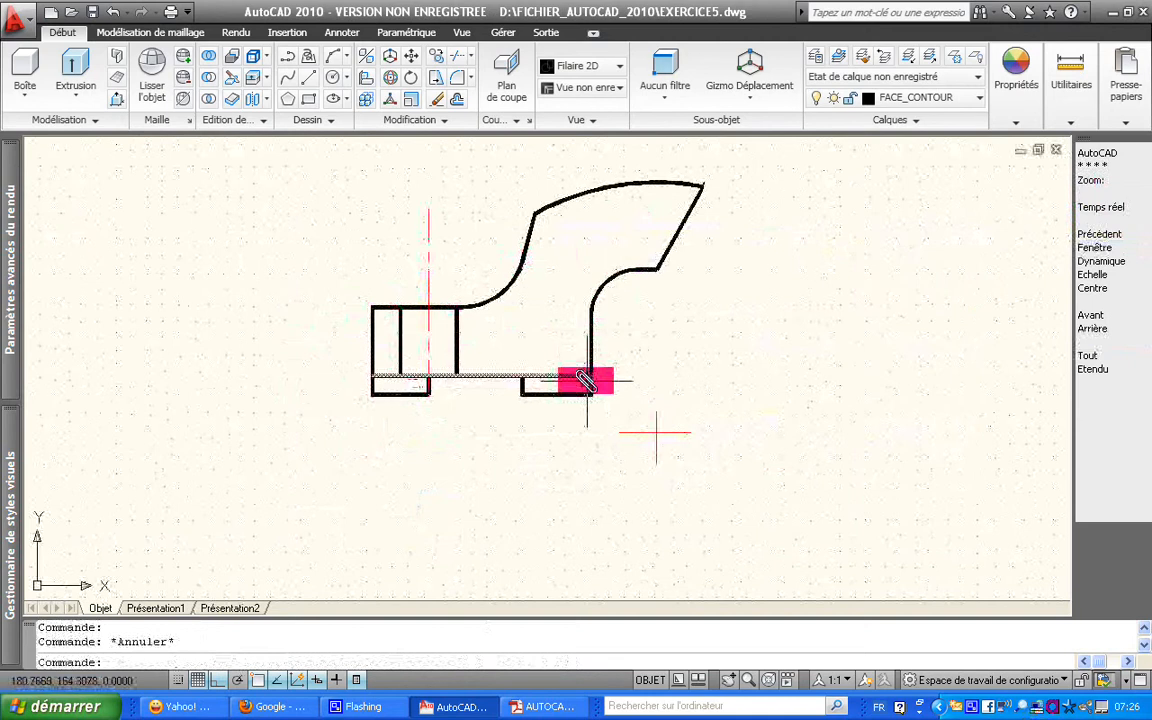
{"action": "mouse_move", "coordinate": [491, 383]}
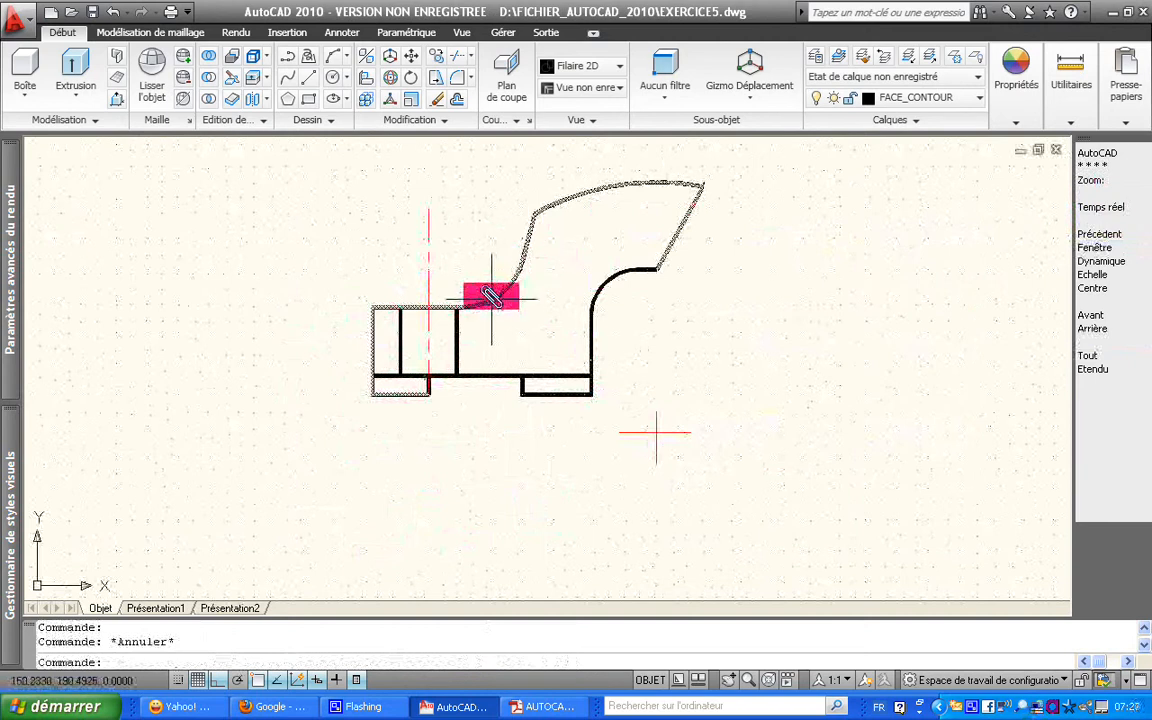
{"action": "left_click", "coordinate": [441, 119]}
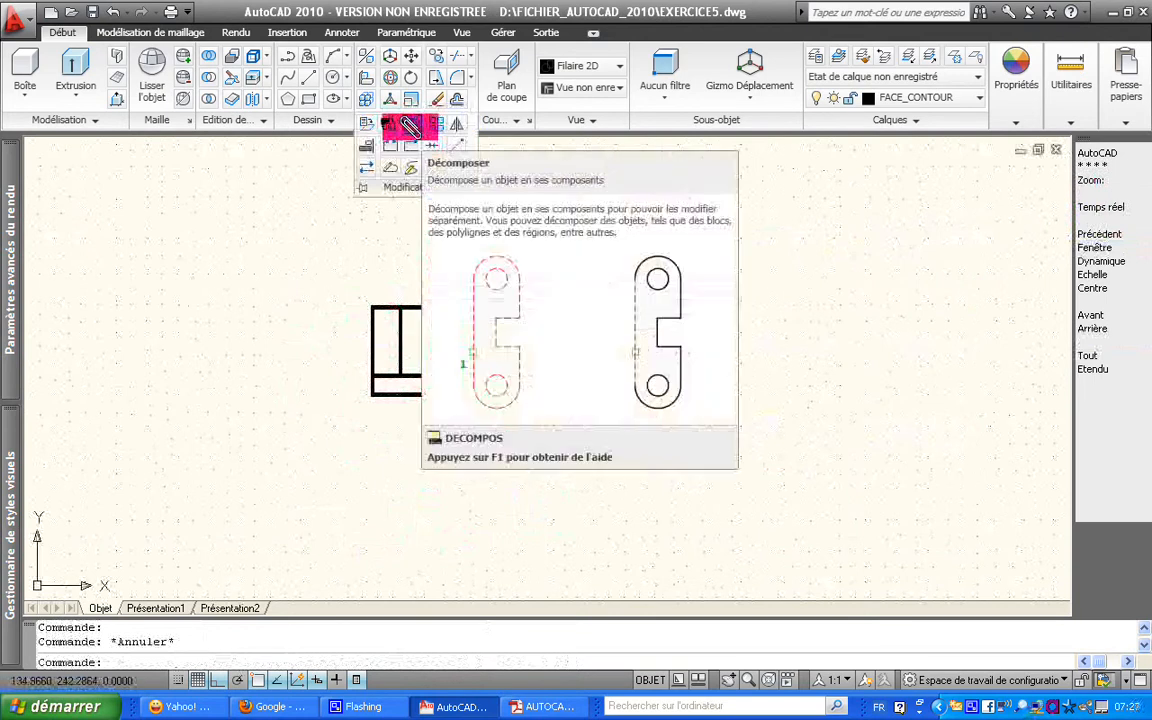
{"action": "left_click", "coordinate": [410, 125]}
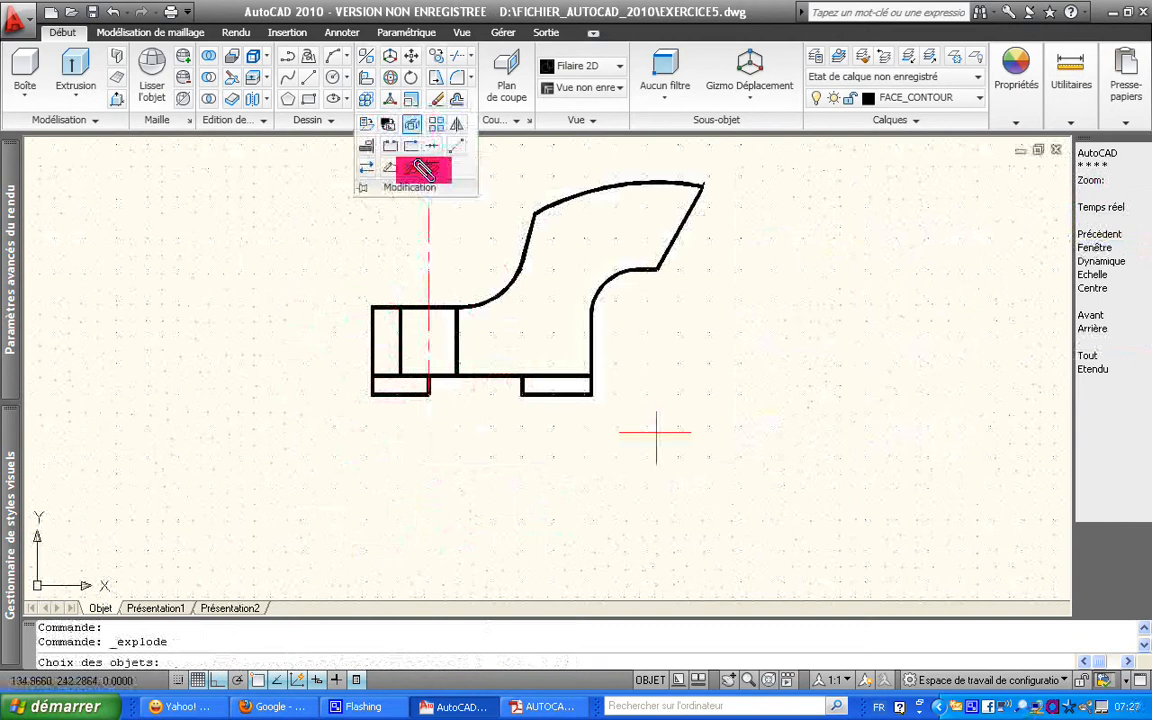
{"action": "left_click", "coordinate": [488, 292]}
{"action": "left_click", "coordinate": [590, 300]}
{"action": "left_click", "coordinate": [545, 375]}
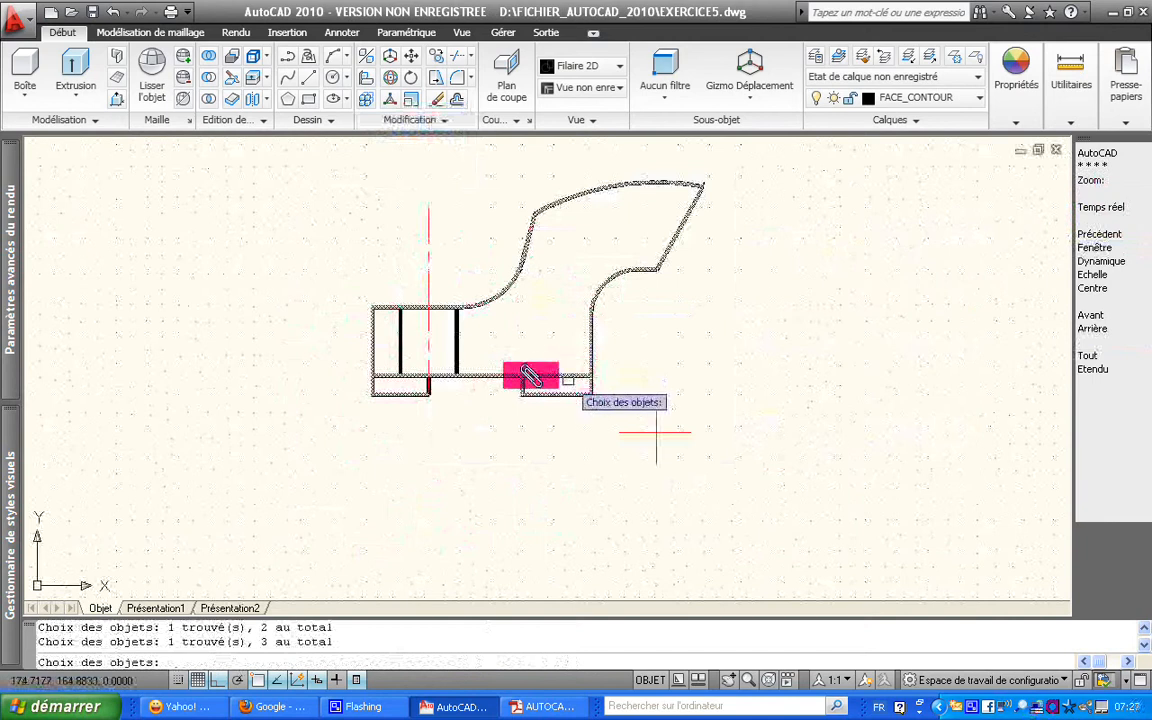
{"action": "left_click", "coordinate": [459, 358]}
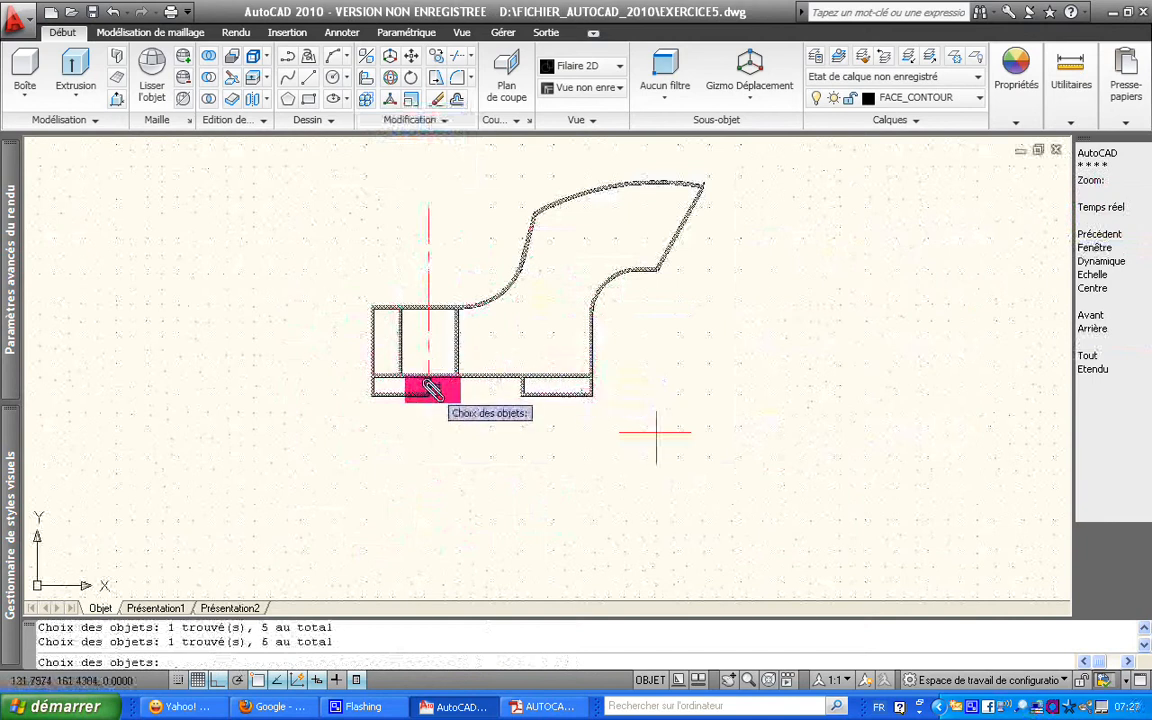
{"action": "key", "text": "Return"}
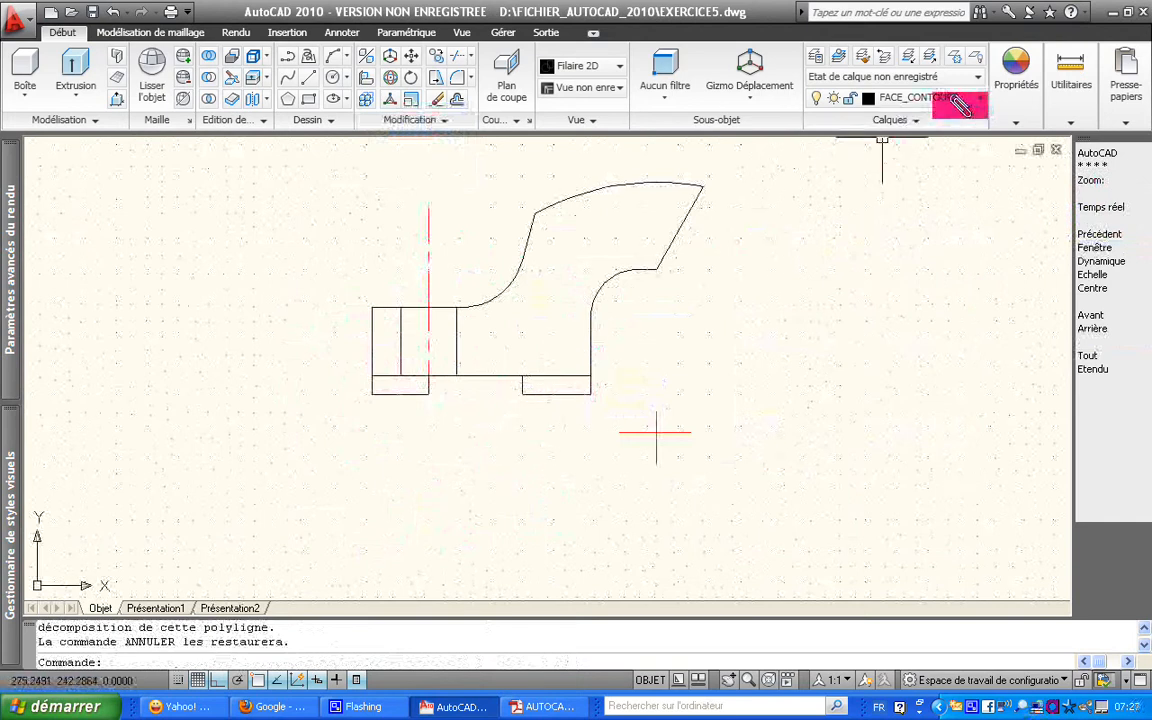
Step: Draw a horizontal axis line below the front view on the DESSUS_AXE layer, using Ortho mode
{"action": "left_click", "coordinate": [978, 97]}
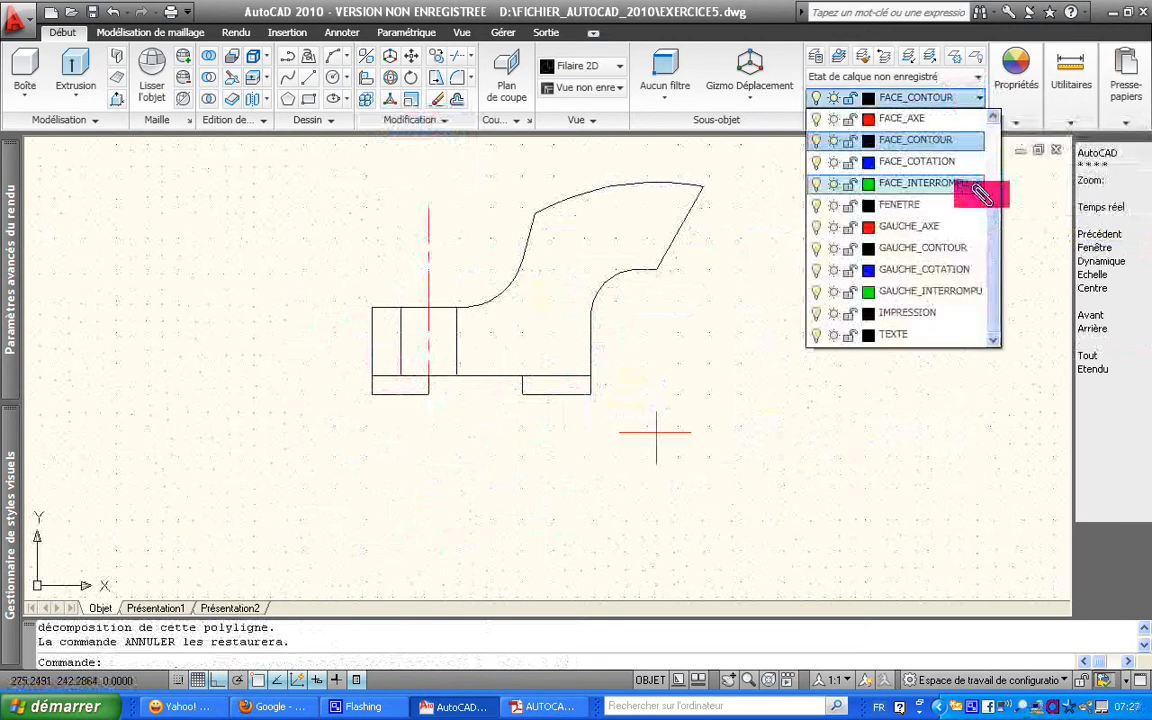
{"action": "scroll", "coordinate": [992, 200], "scroll_direction": "up", "scroll_amount": 1}
{"action": "scroll", "coordinate": [992, 178], "scroll_direction": "up", "scroll_amount": 2}
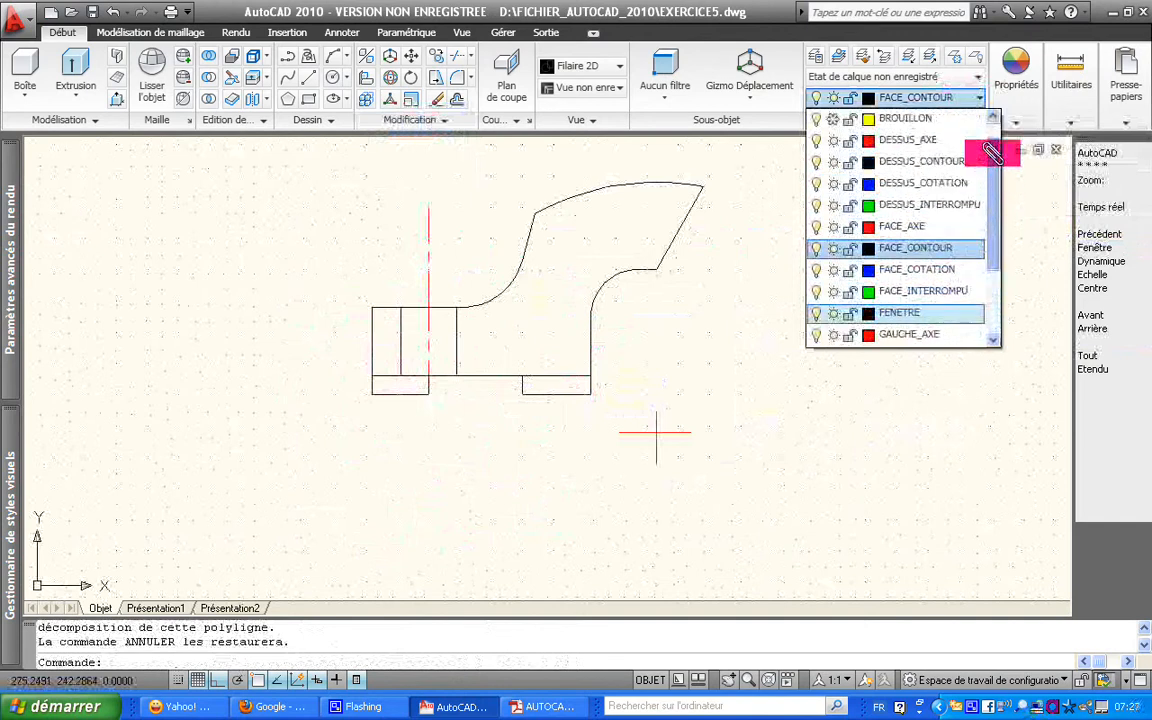
{"action": "left_click", "coordinate": [908, 140]}
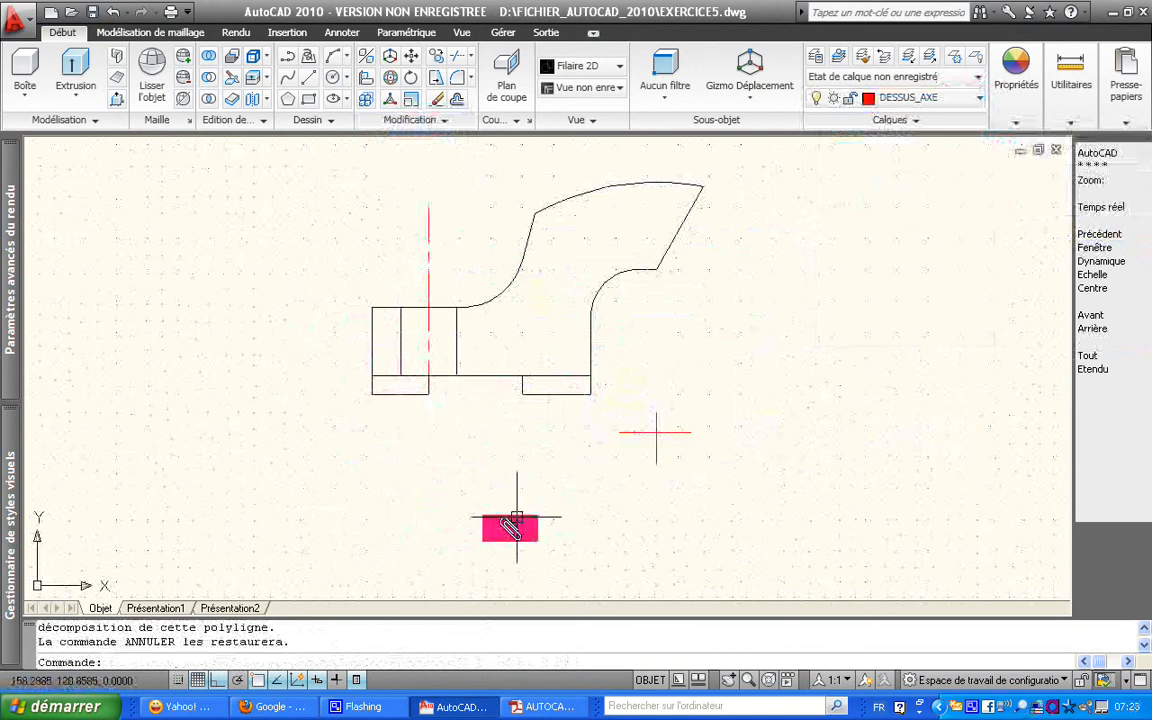
{"action": "key", "text": "F8"}
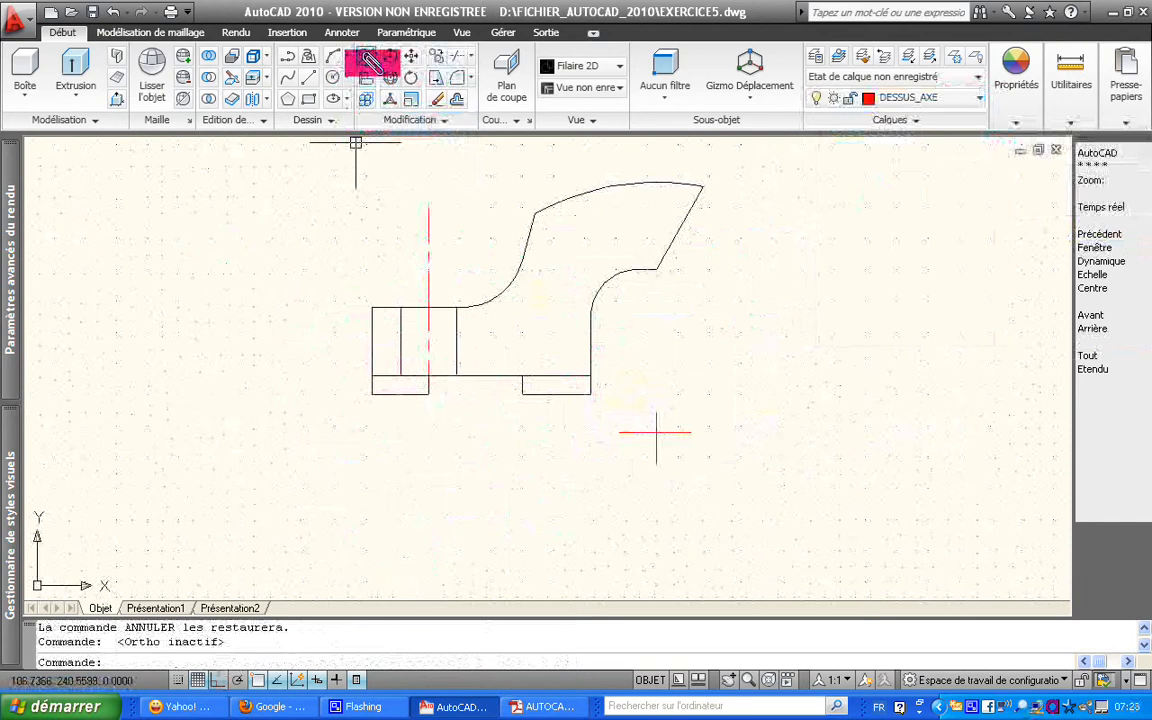
{"action": "left_click", "coordinate": [305, 80]}
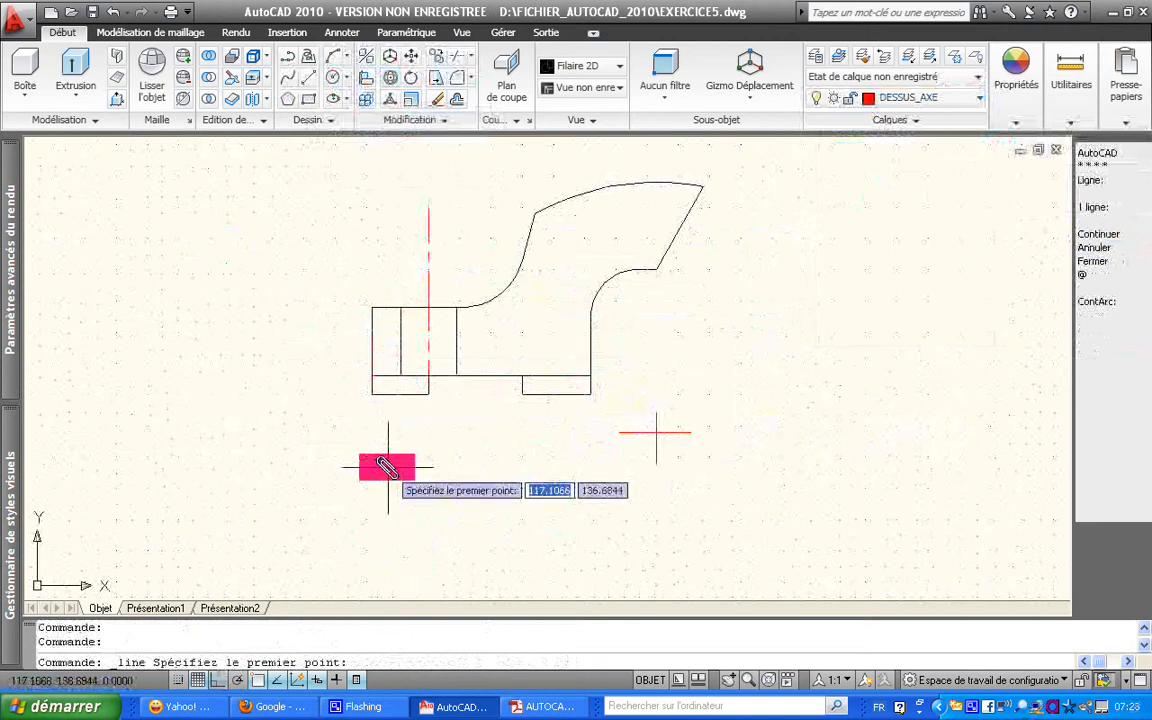
{"action": "left_click", "coordinate": [299, 550]}
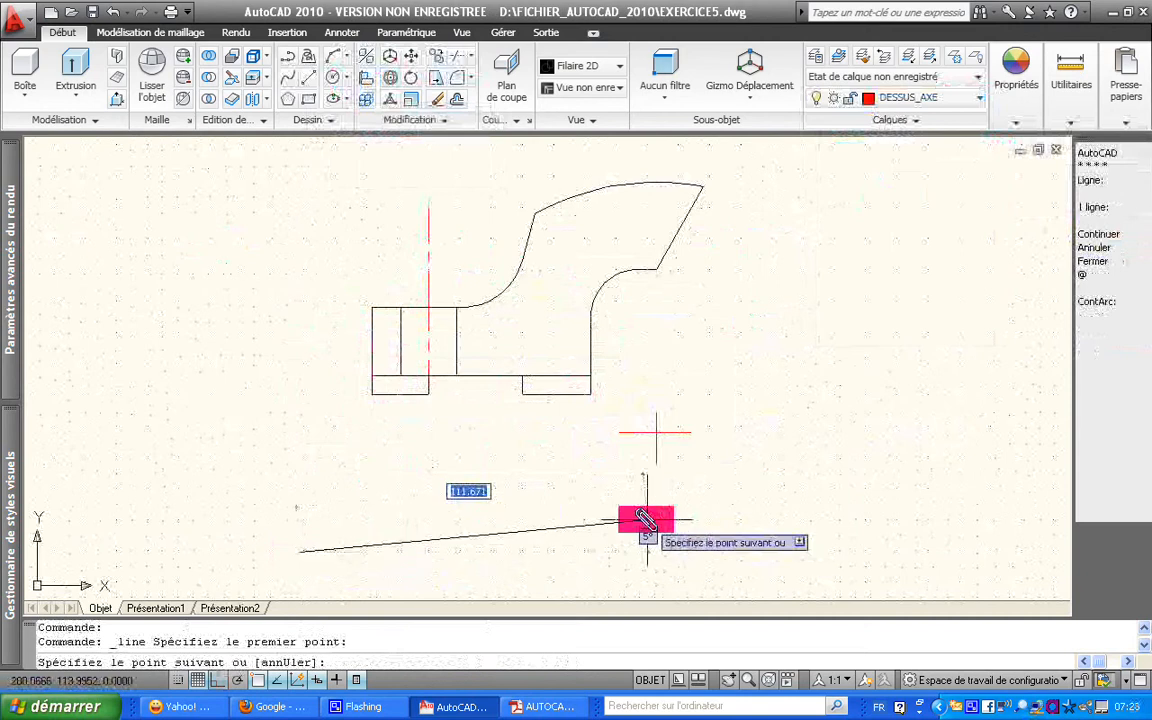
{"action": "key", "text": "F8"}
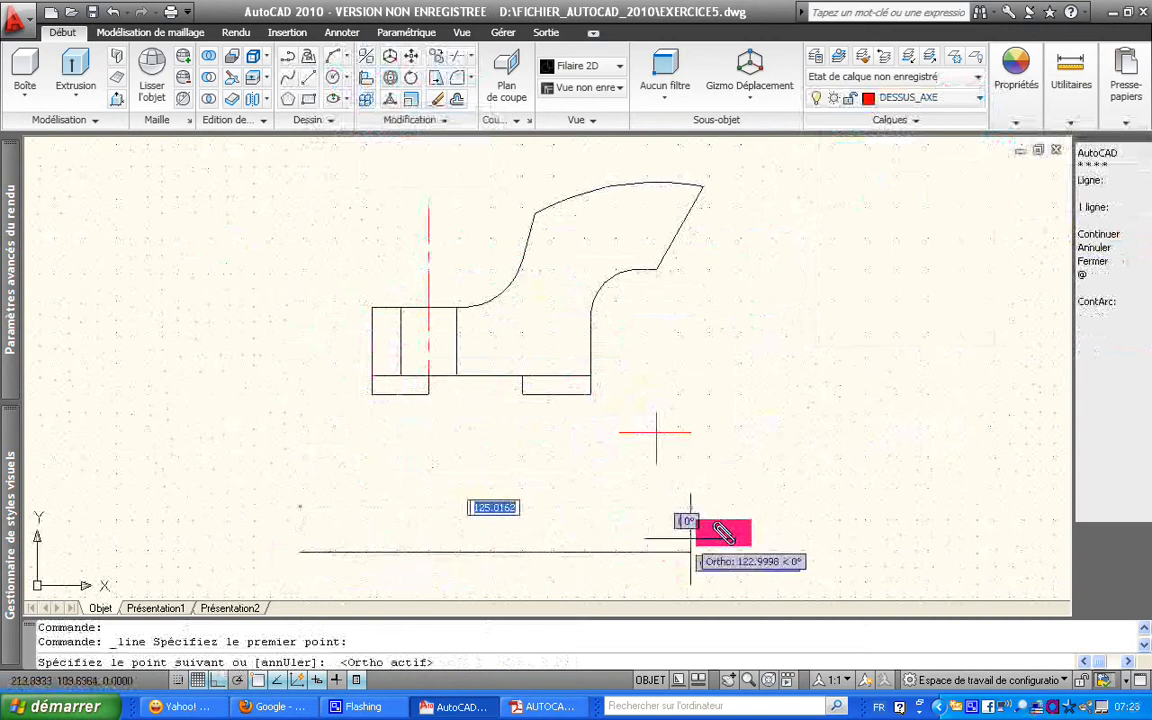
{"action": "left_click", "coordinate": [788, 528]}
{"action": "key", "text": "Return"}
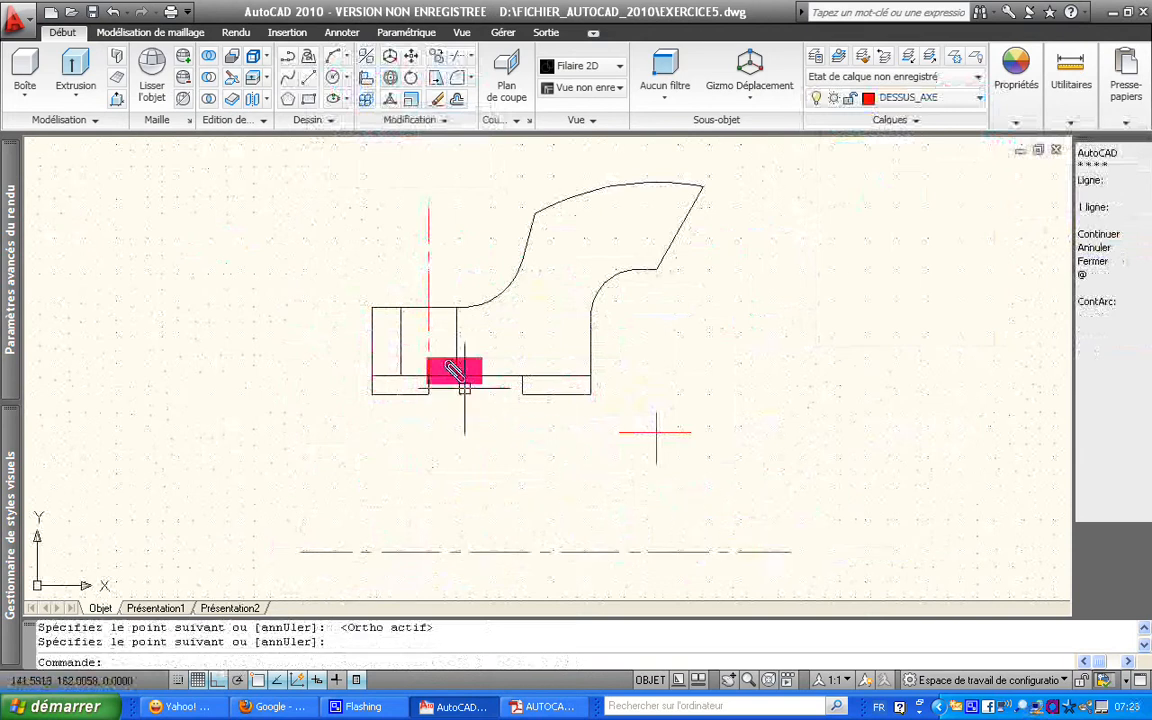
Step: Stretch the lower end of the hole's vertical axis down past the new horizontal axis line
{"action": "left_click", "coordinate": [430, 340]}
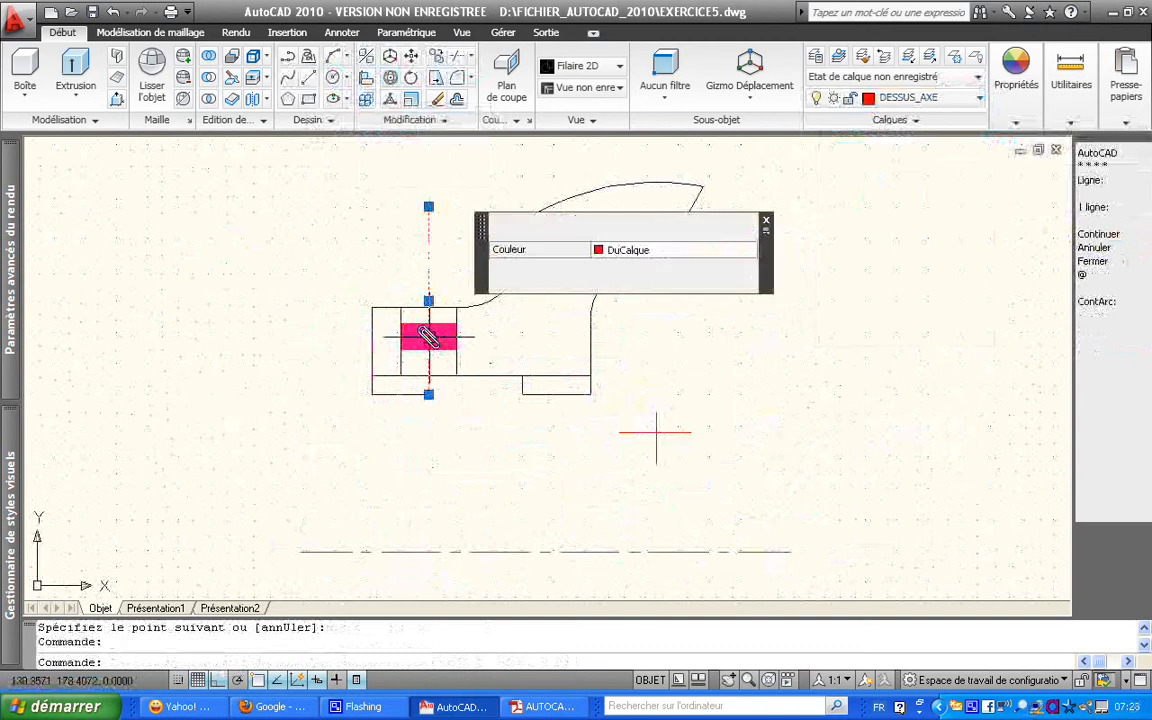
{"action": "left_click", "coordinate": [428, 396]}
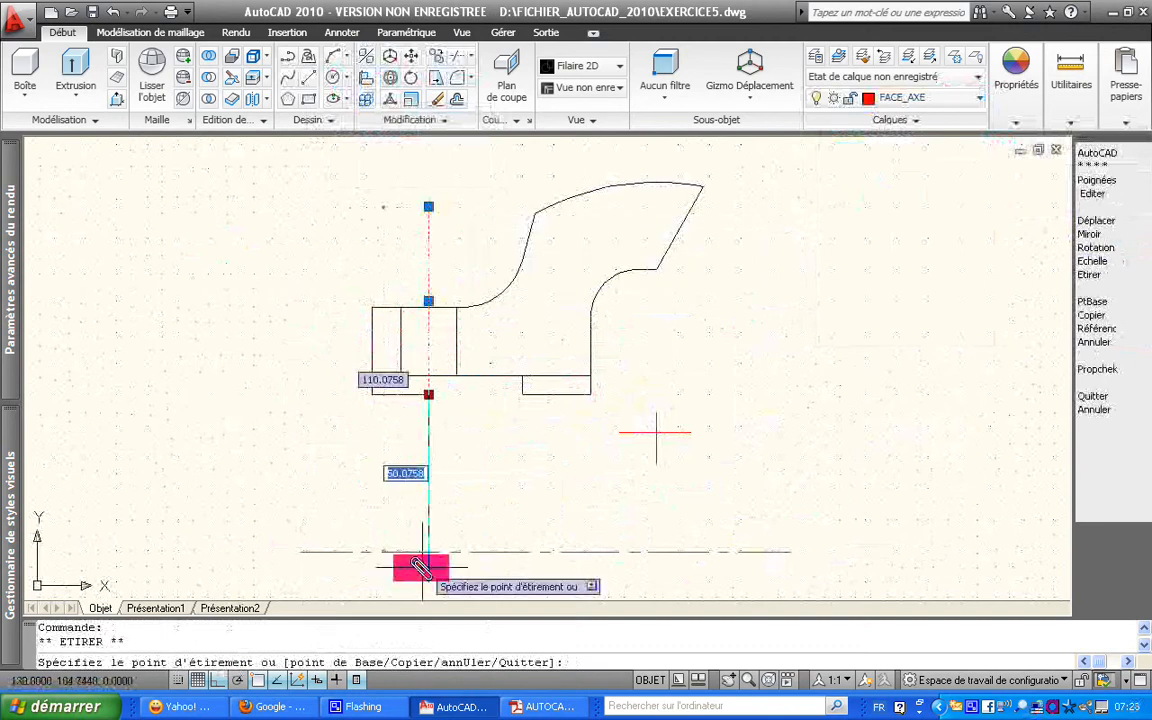
{"action": "left_click", "coordinate": [420, 594]}
{"action": "key", "text": "Escape"}
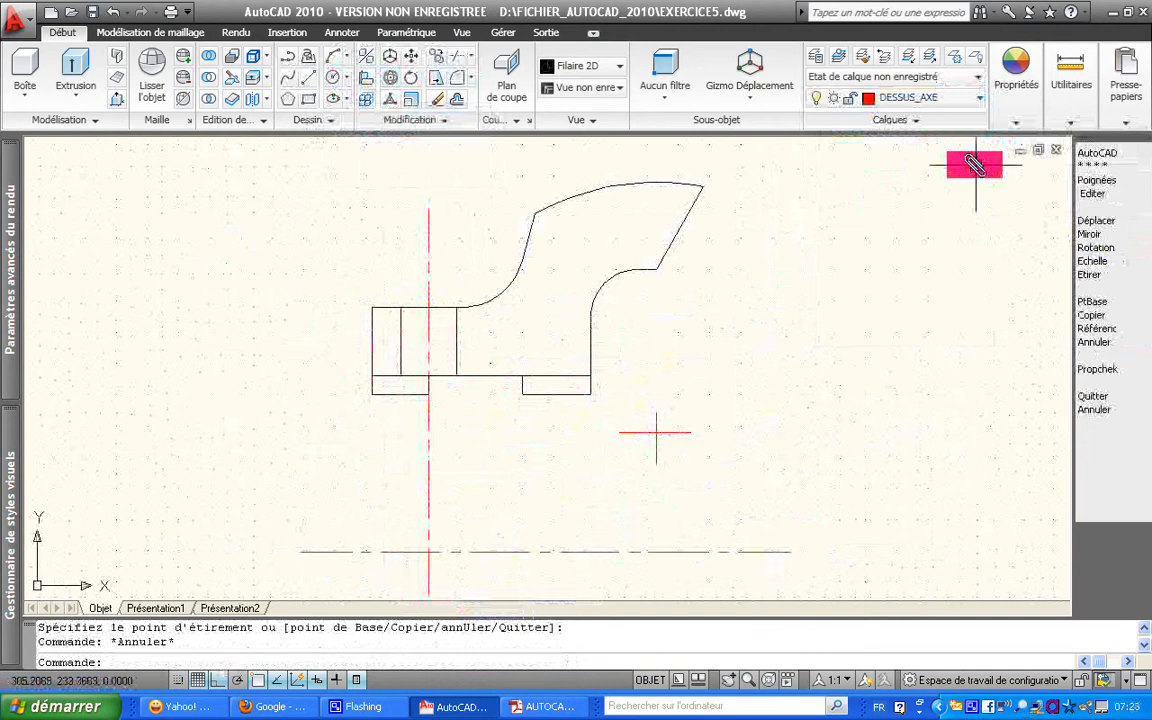
Step: Make DESSUS_CONTOUR the current layer
{"action": "type", "text": "z"}
{"action": "key", "text": "Return"}
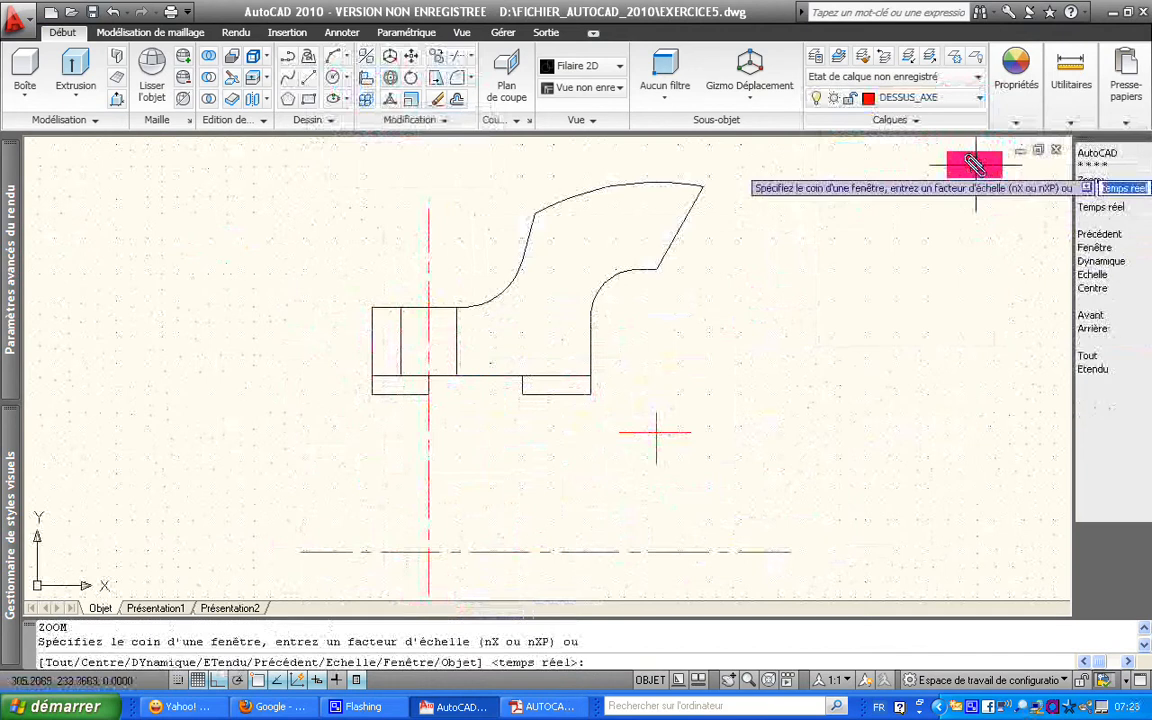
{"action": "type", "text": "t"}
{"action": "key", "text": "Return"}
{"action": "key", "text": "Escape"}
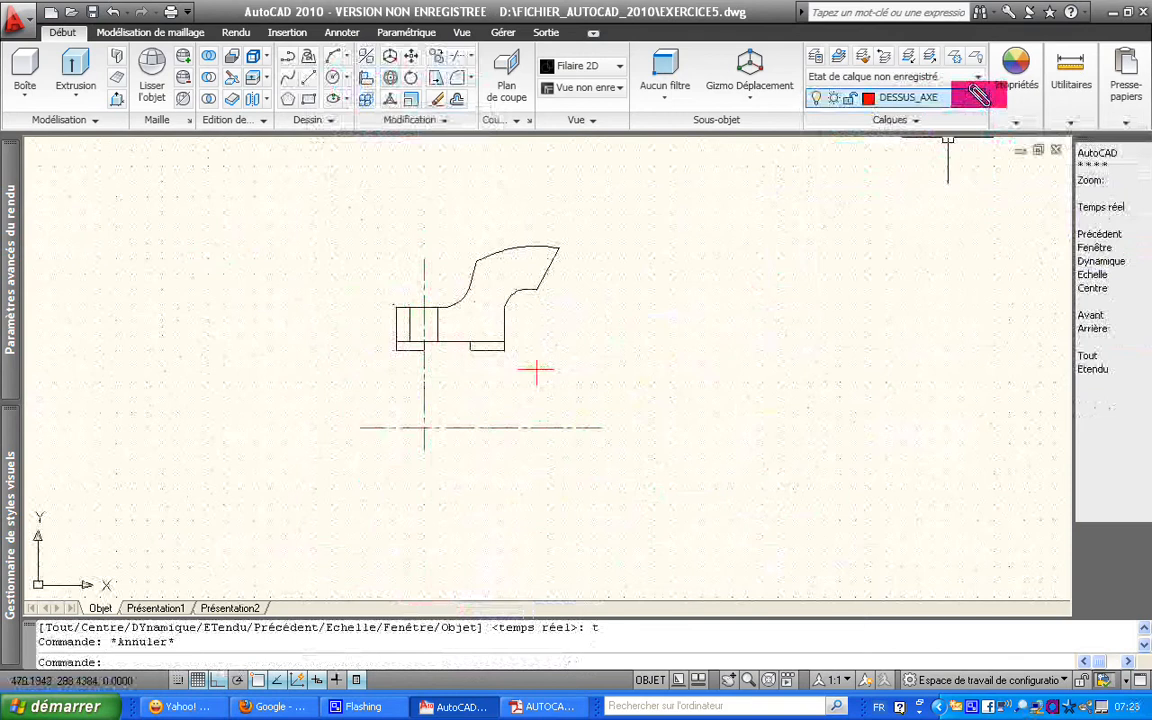
{"action": "left_click", "coordinate": [978, 96]}
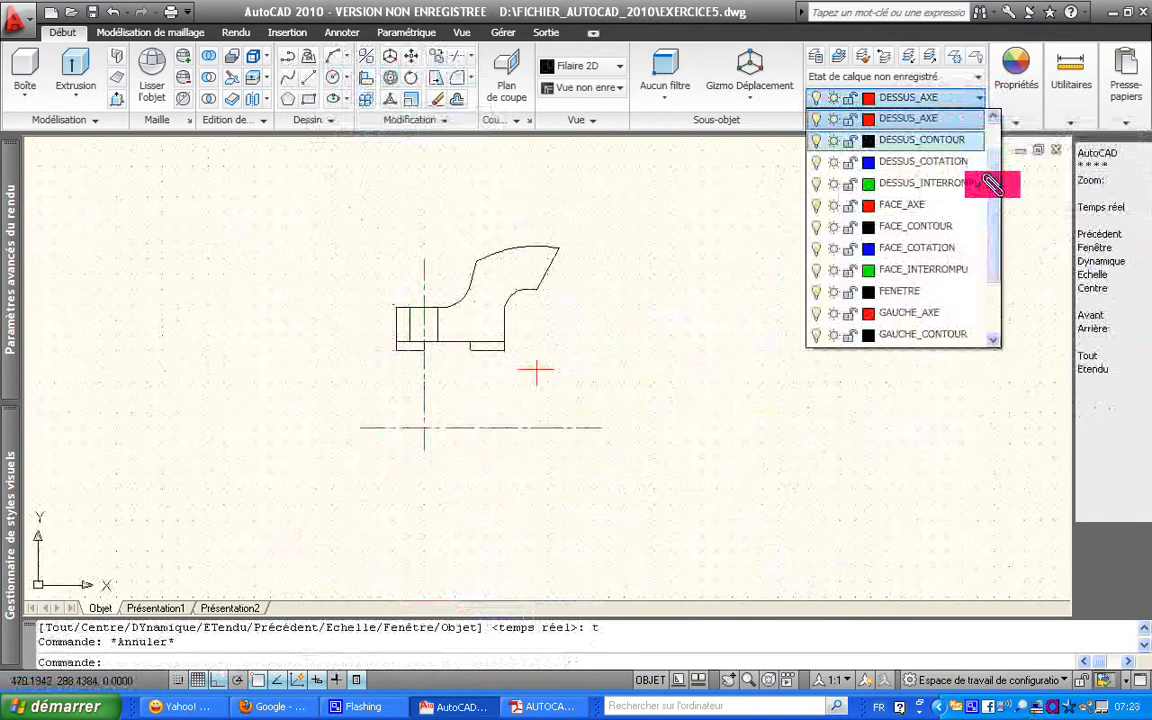
{"action": "scroll", "coordinate": [989, 165], "scroll_direction": "up", "scroll_amount": 1}
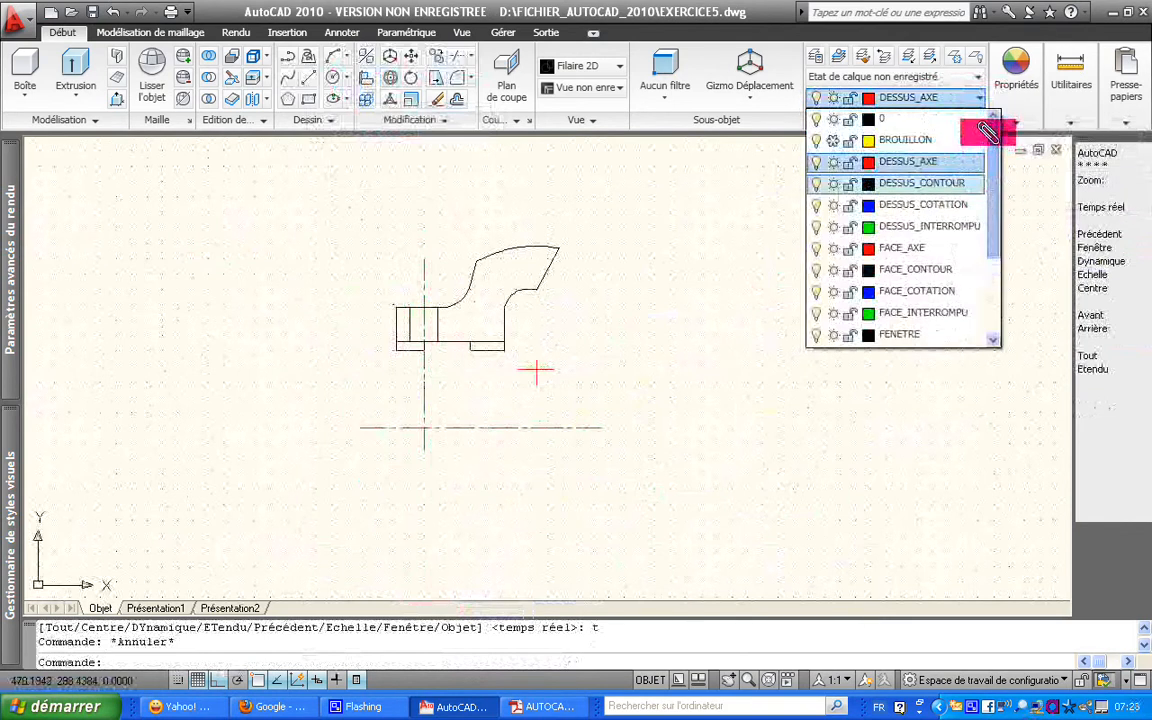
{"action": "left_click", "coordinate": [958, 183]}
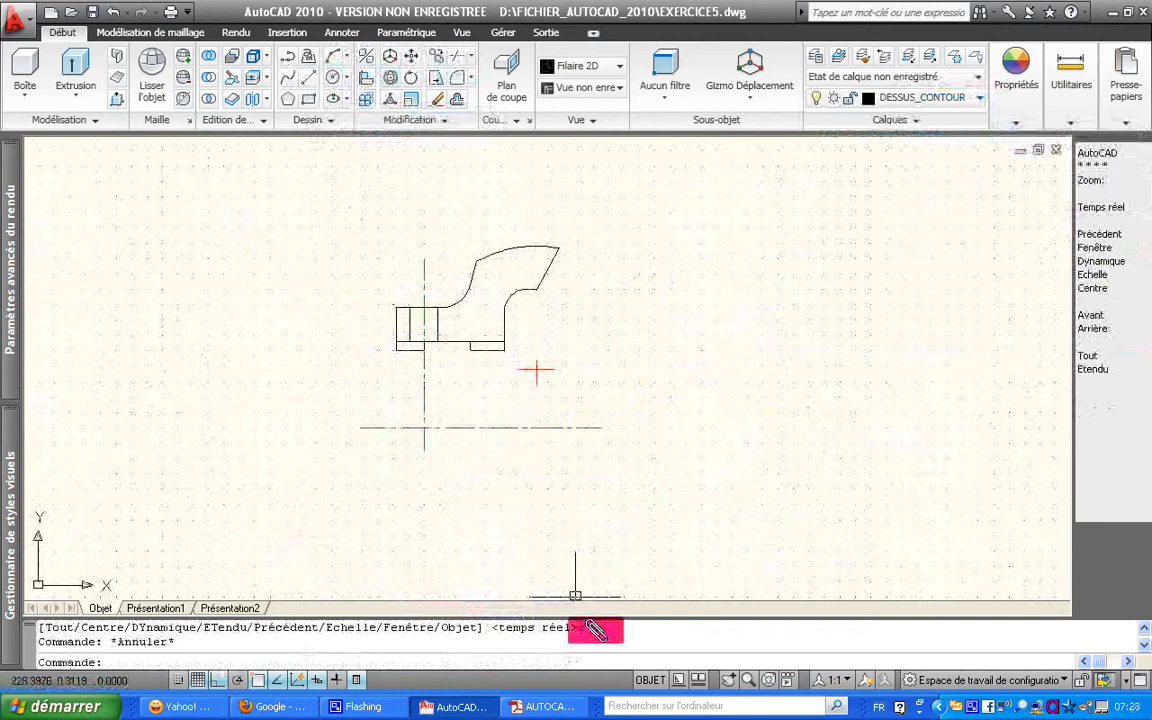
Step: Check the top view in the PDF exercise, and back in AutoCAD draw a circle of radius 9 at the axes' intersection
{"action": "left_click", "coordinate": [566, 704]}
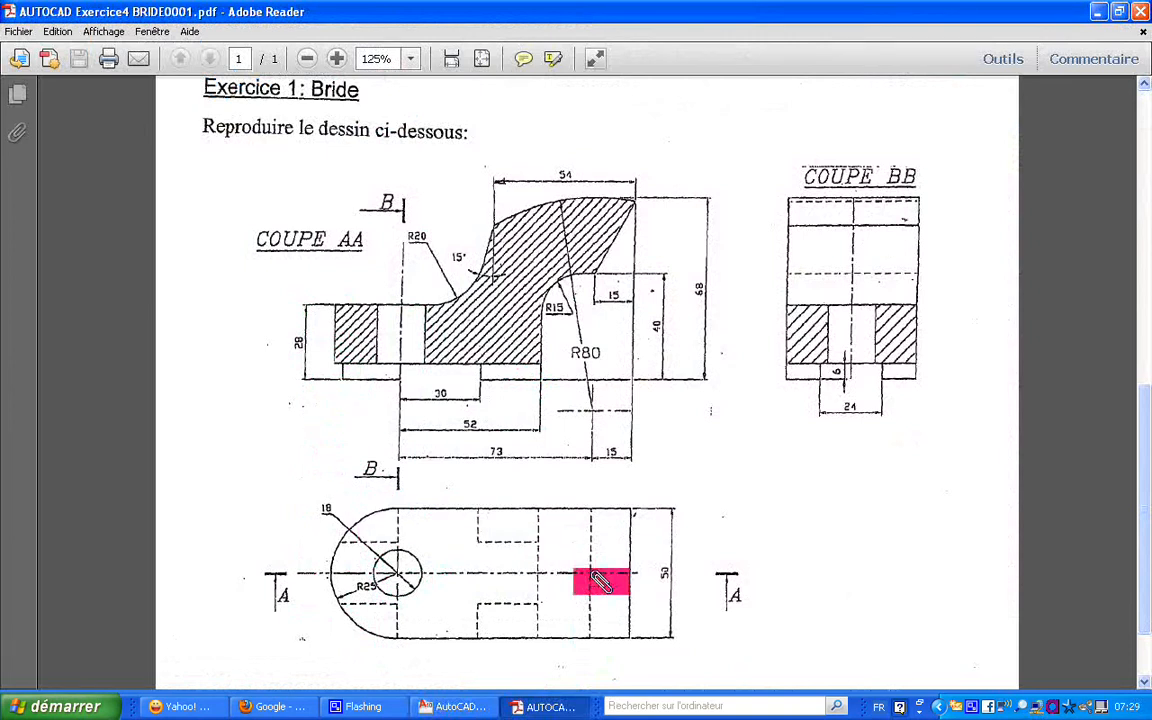
{"action": "left_click", "coordinate": [452, 707]}
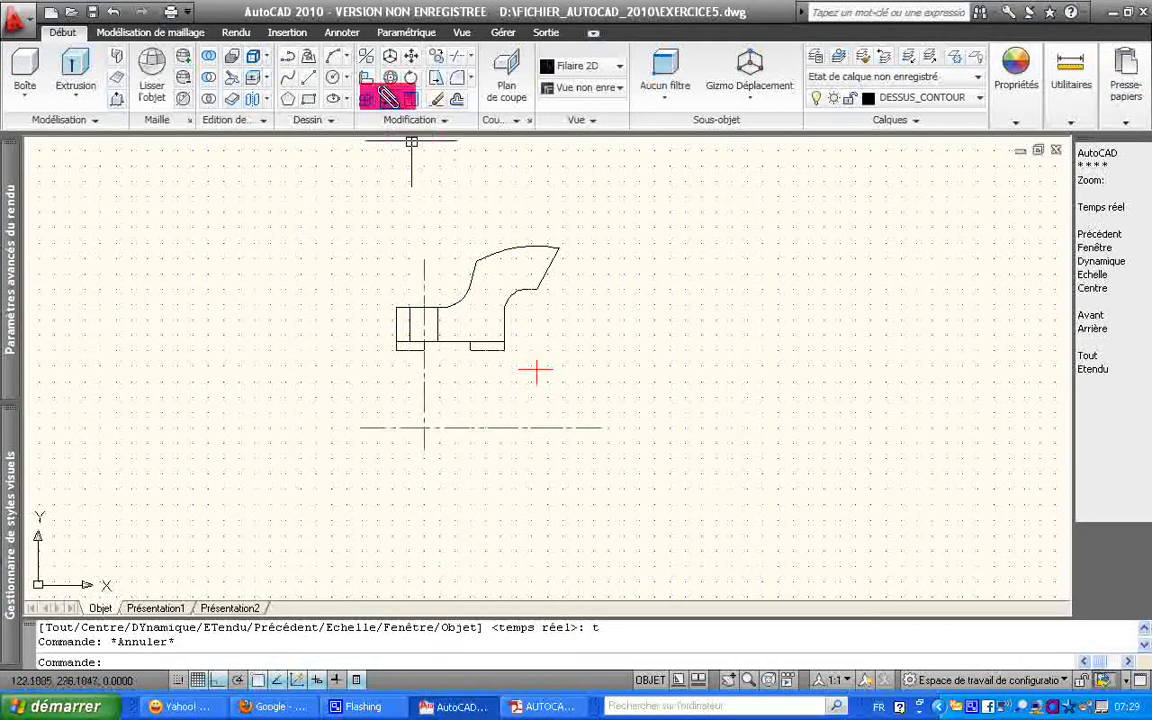
{"action": "left_click", "coordinate": [332, 78]}
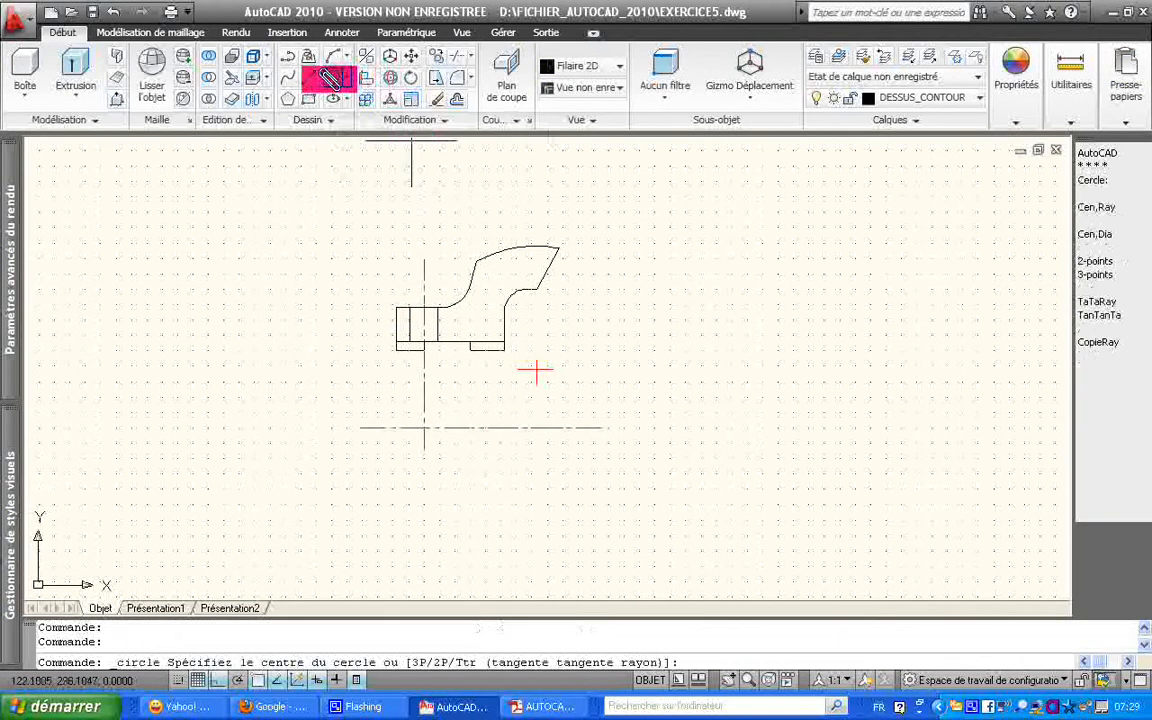
{"action": "left_click", "coordinate": [423, 424]}
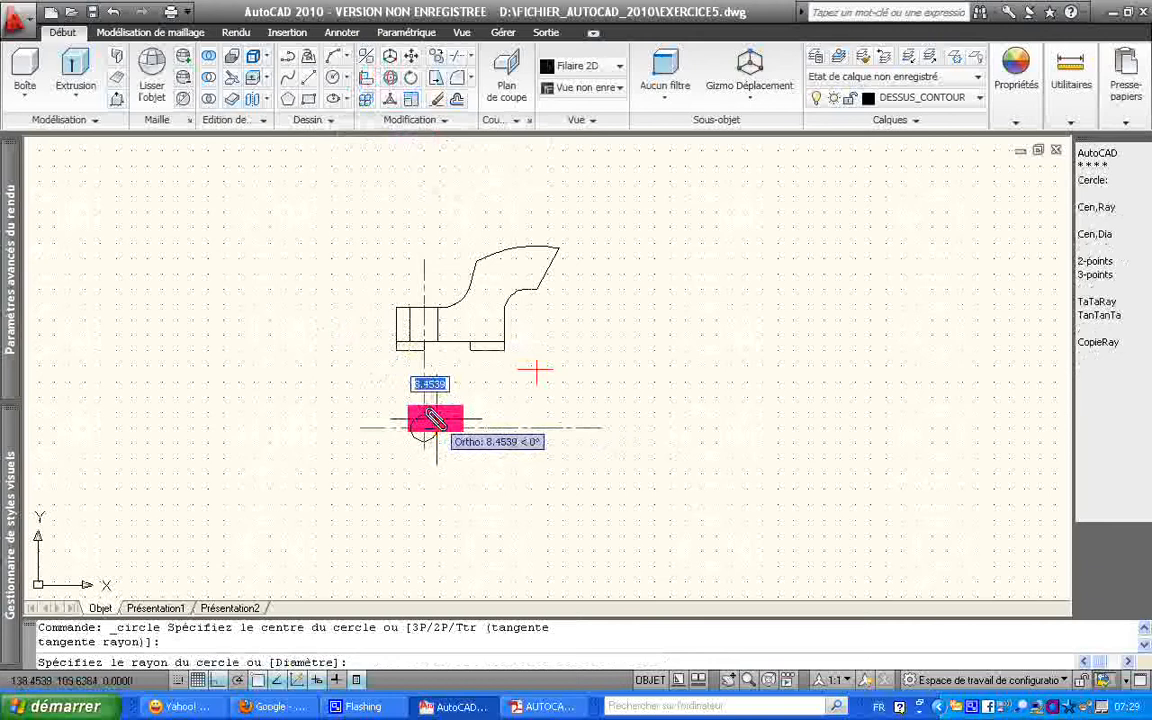
{"action": "type", "text": "9"}
{"action": "key", "text": "Return"}
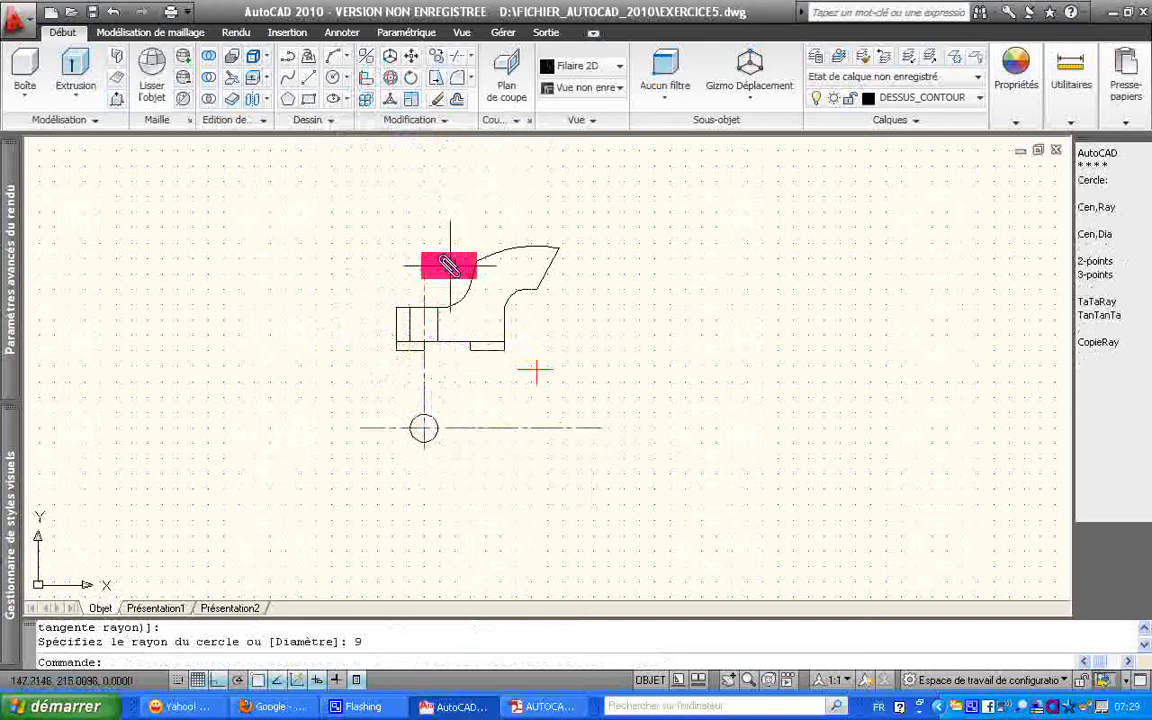
Step: Draw a second circle of radius 25 concentric with the hole circle in the top view
{"action": "key", "text": "Return"}
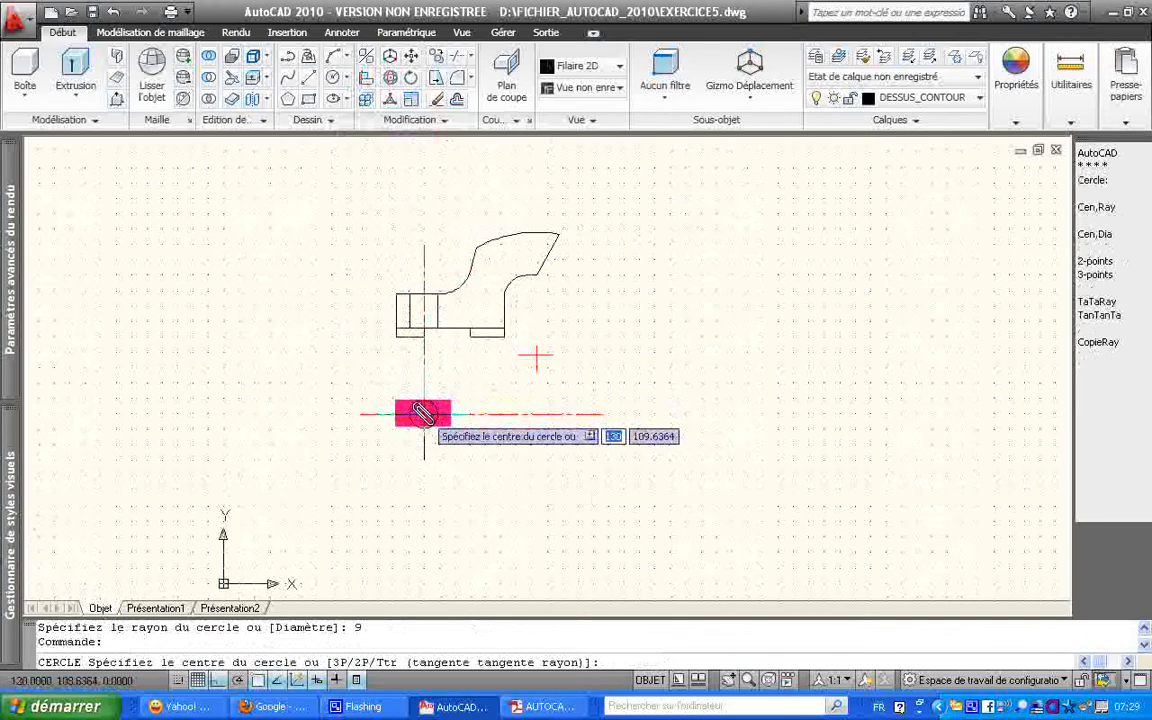
{"action": "left_click", "coordinate": [425, 410]}
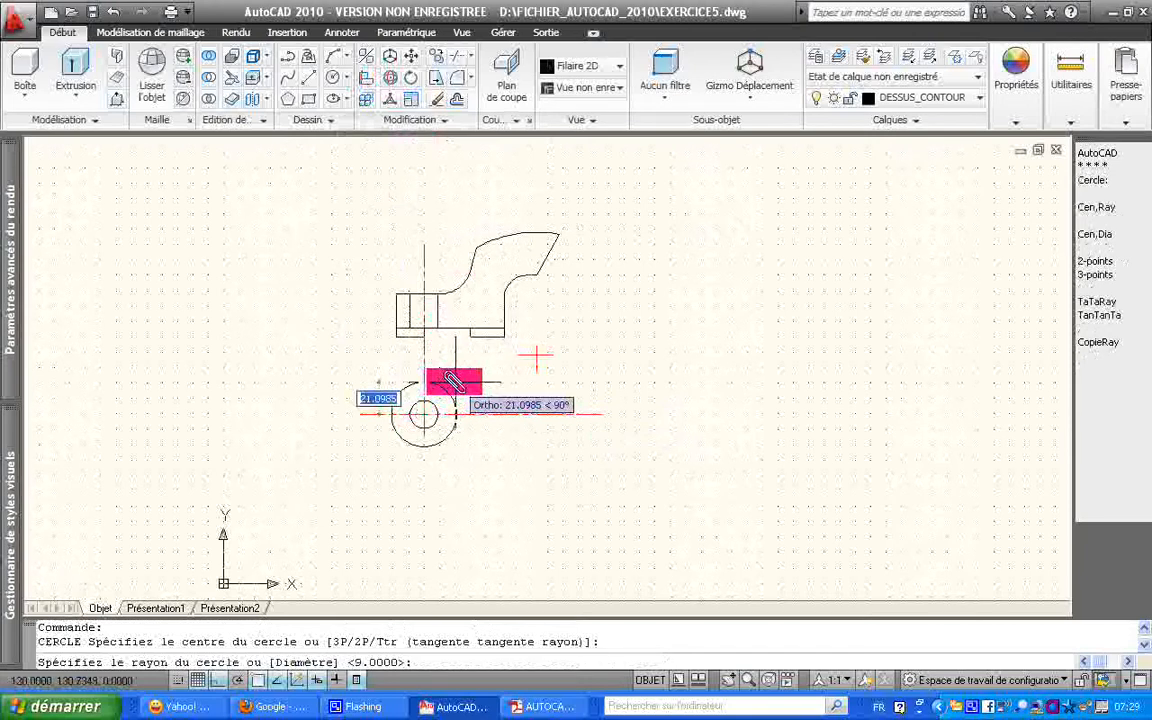
{"action": "type", "text": "25"}
{"action": "key", "text": "Return"}
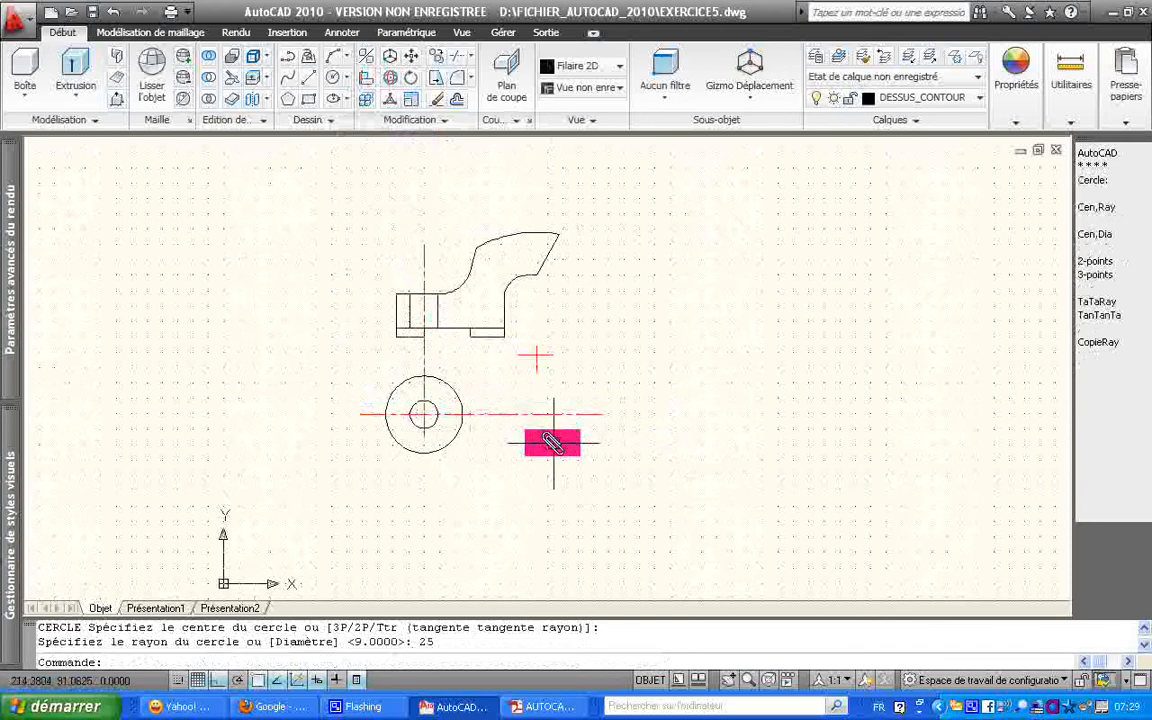
Step: Draw a vertical projection line from the left quadrant of the outer circle up past the front view
{"action": "key", "text": "Return"}
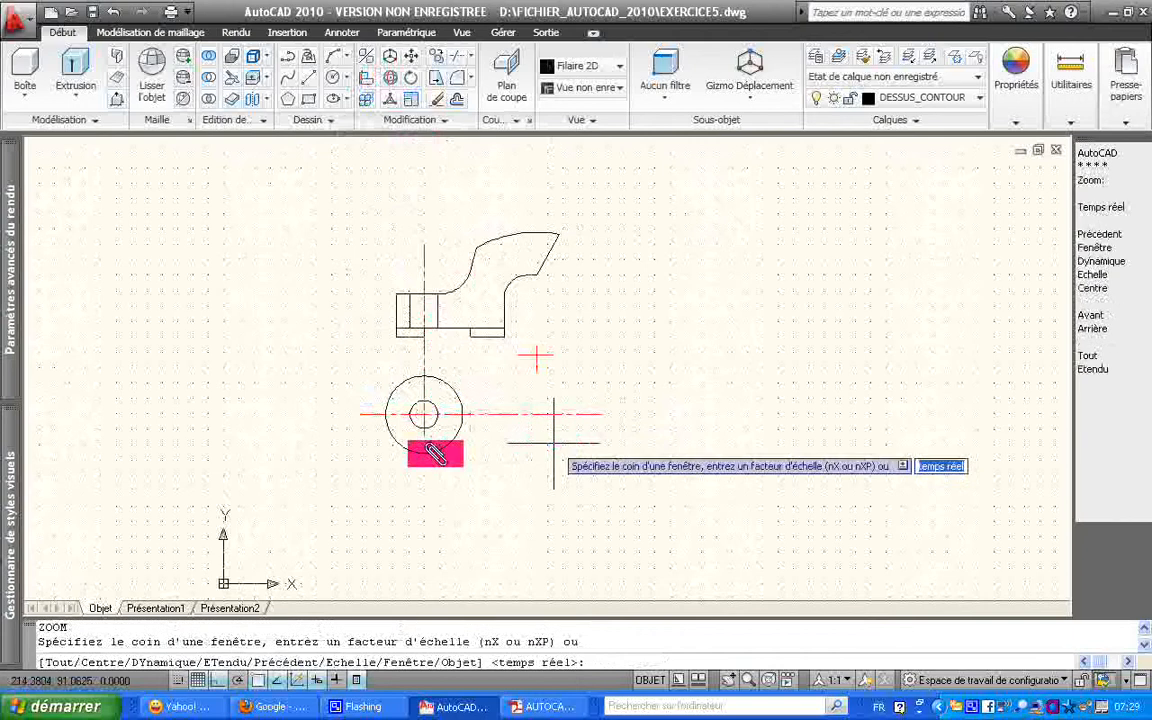
{"action": "left_click", "coordinate": [358, 470]}
{"action": "left_click", "coordinate": [617, 220]}
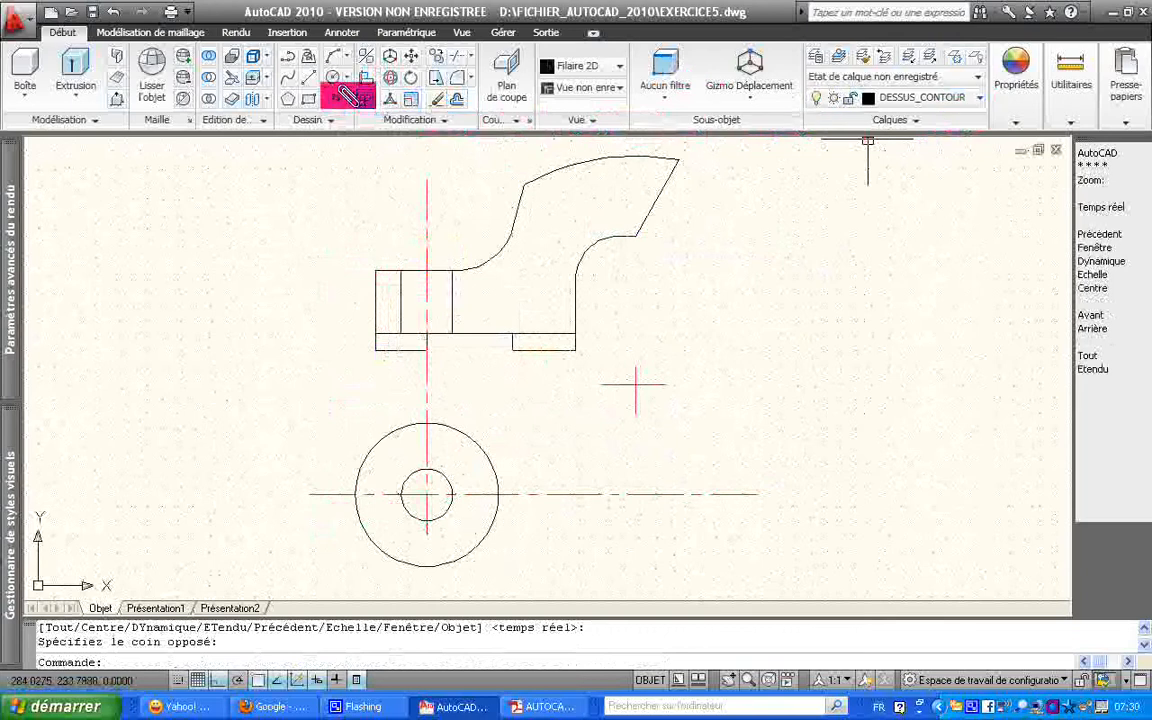
{"action": "left_click", "coordinate": [309, 77]}
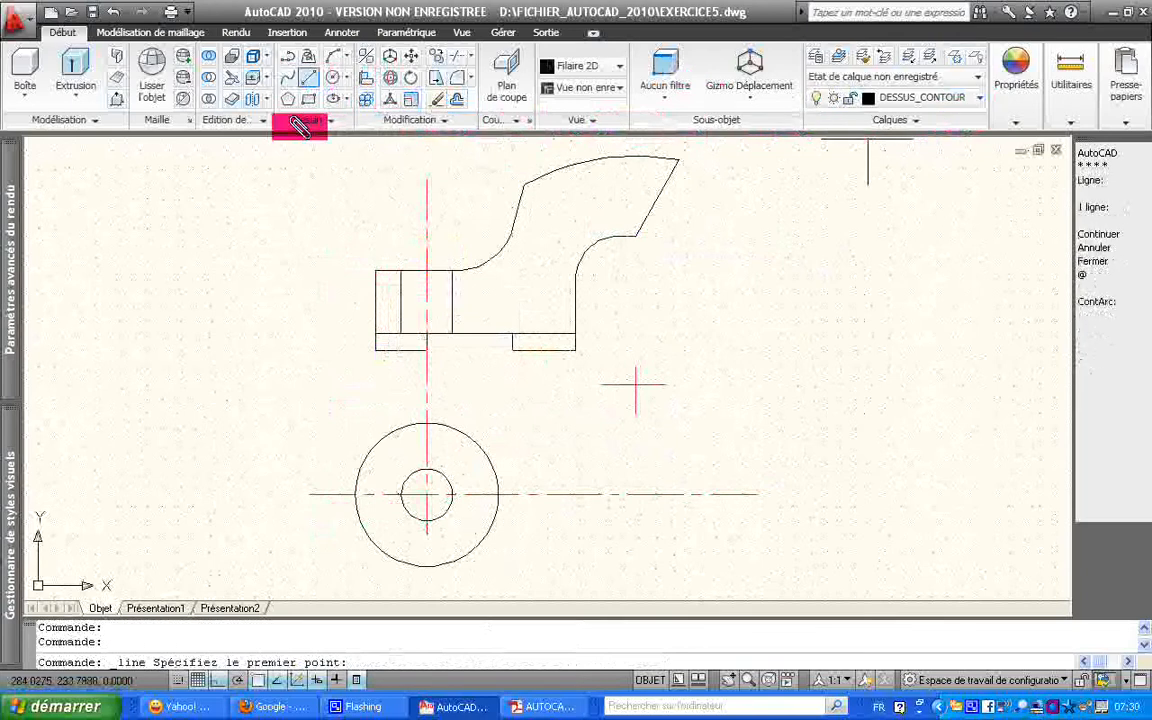
{"action": "left_click", "coordinate": [355, 493]}
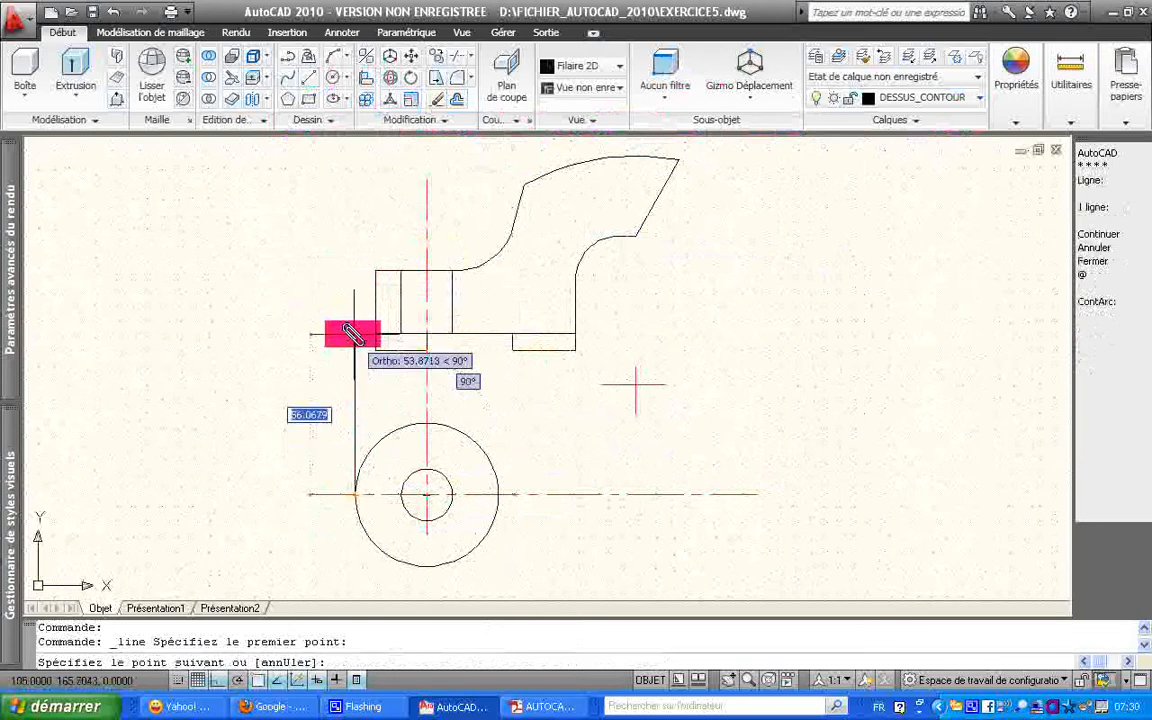
{"action": "left_click", "coordinate": [347, 181]}
{"action": "key", "text": "Return"}
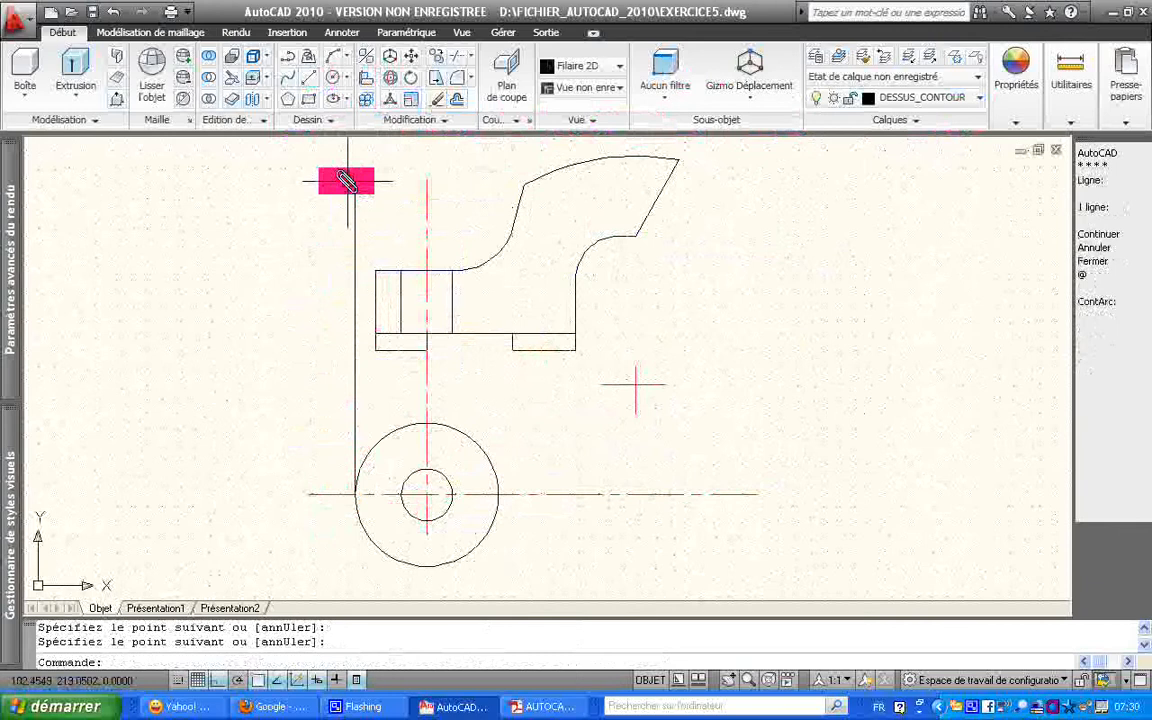
Step: Stretch the left ends of the front view's top, base and bottom foot lines leftward past the vertical projection line
{"action": "left_click", "coordinate": [383, 270]}
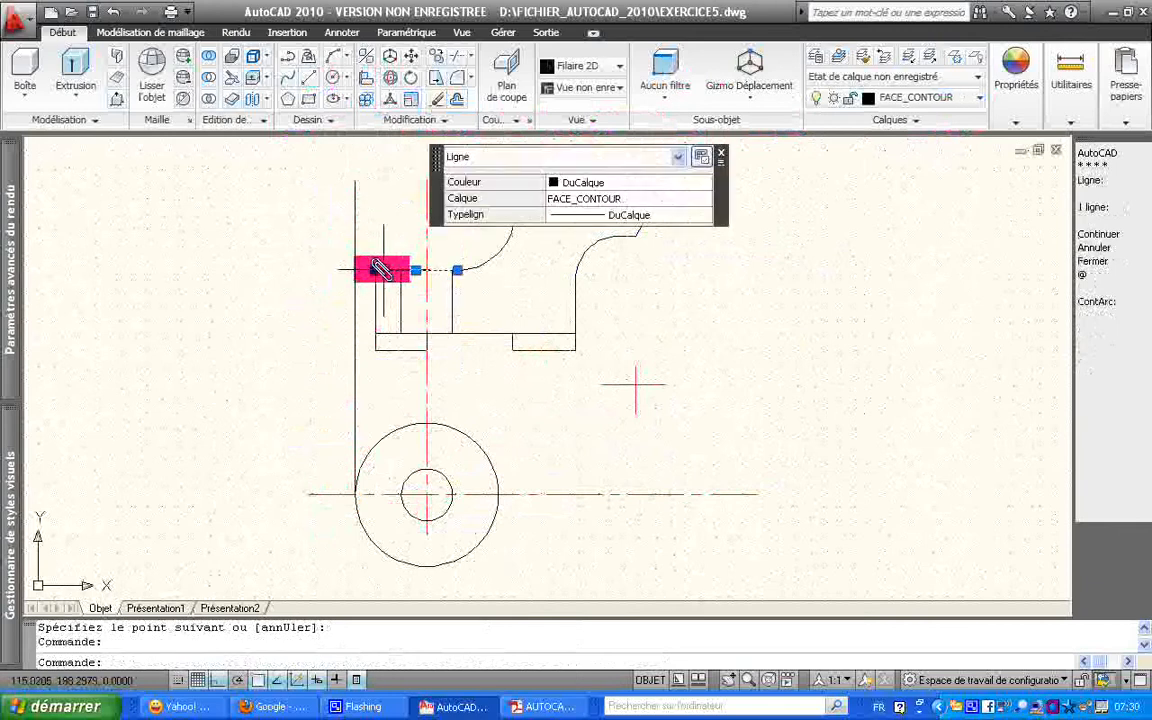
{"action": "left_click", "coordinate": [374, 270]}
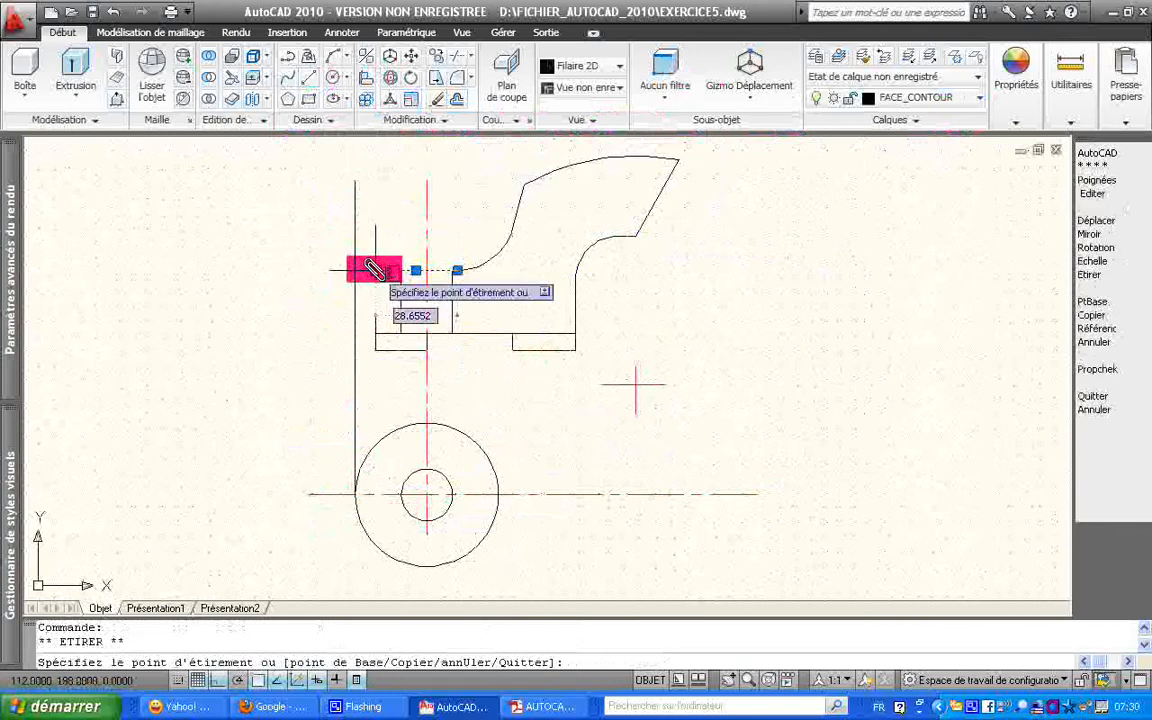
{"action": "left_click", "coordinate": [293, 270]}
{"action": "key", "text": "Escape"}
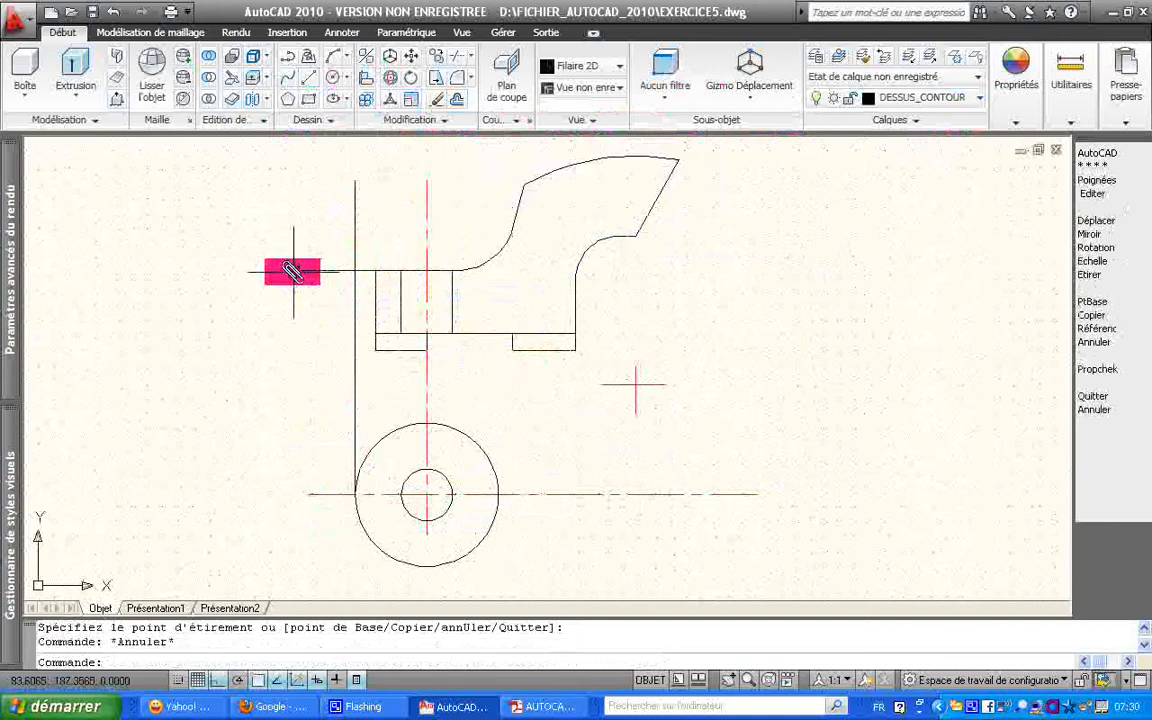
{"action": "left_click", "coordinate": [389, 350]}
{"action": "left_click", "coordinate": [376, 350]}
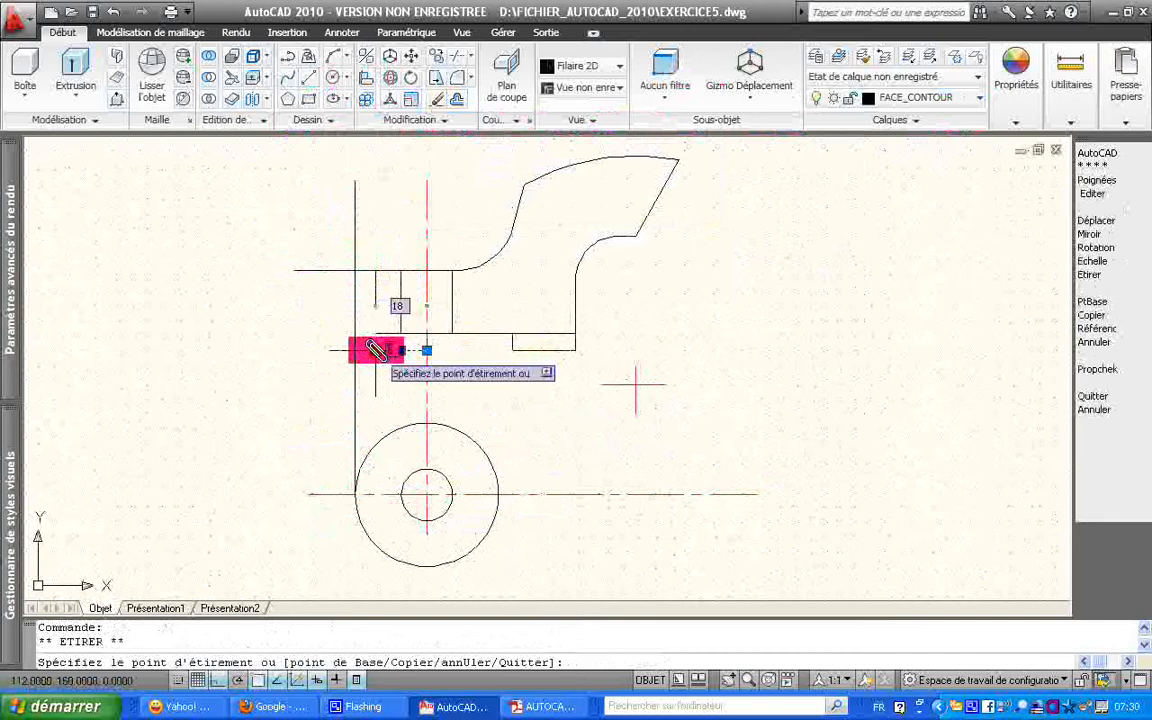
{"action": "key", "text": "Escape"}
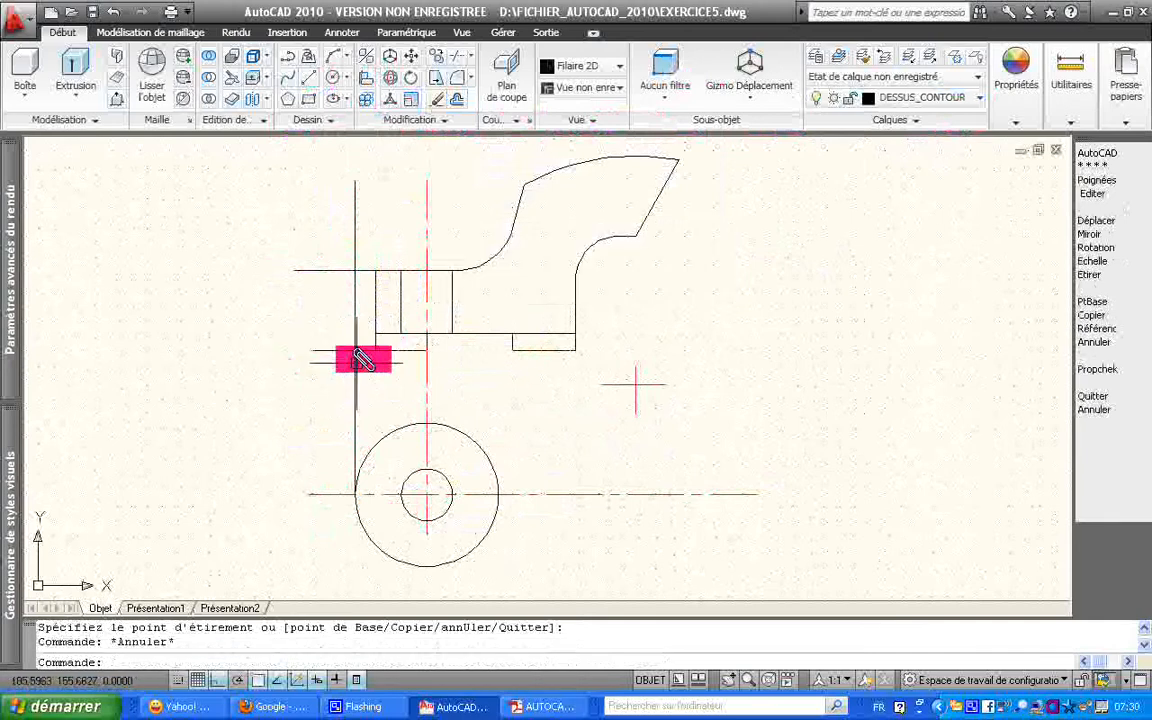
{"action": "left_click", "coordinate": [378, 335]}
{"action": "left_click", "coordinate": [375, 335]}
{"action": "key", "text": "Escape"}
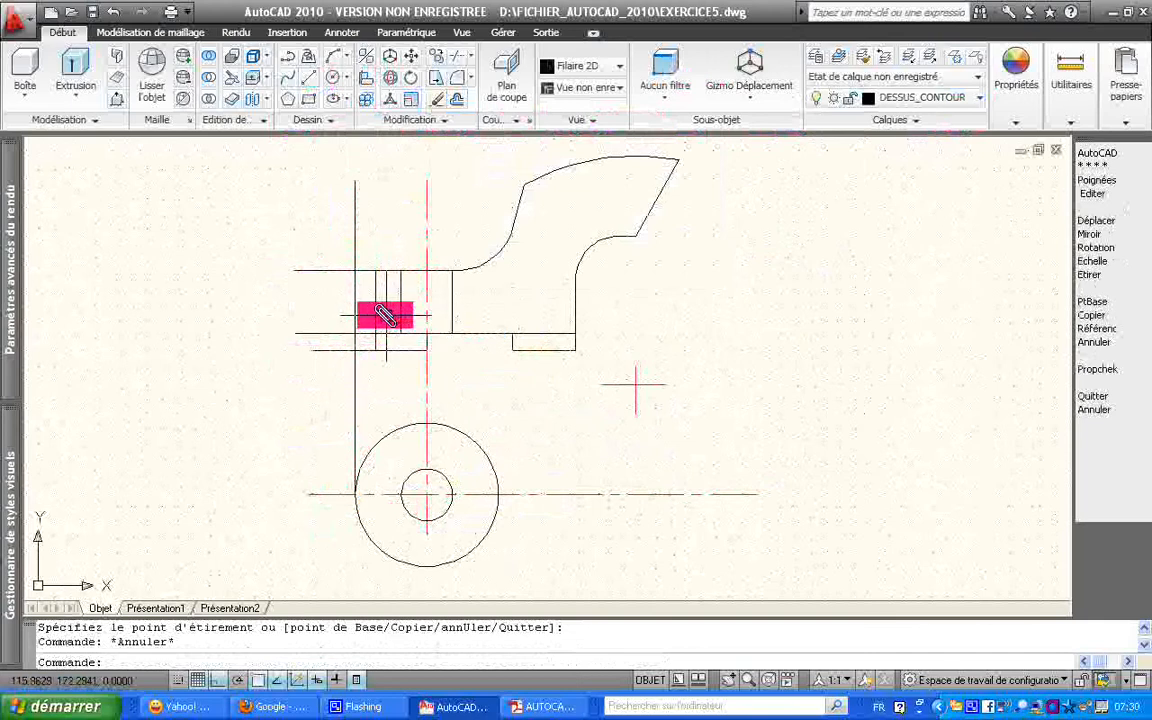
Step: Delete the front view's old left edge and trim the projection line and the extended horizontals against each other to form the new corner outline
{"action": "left_click", "coordinate": [376, 311]}
{"action": "key", "text": "Delete"}
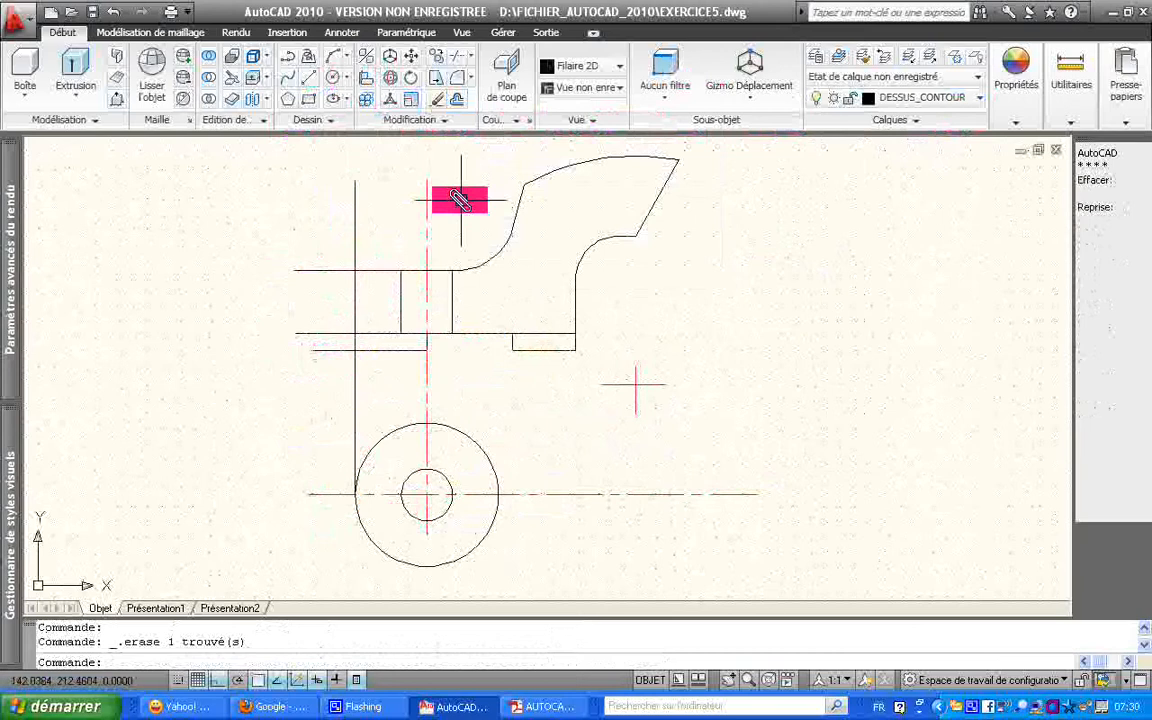
{"action": "left_click", "coordinate": [452, 57]}
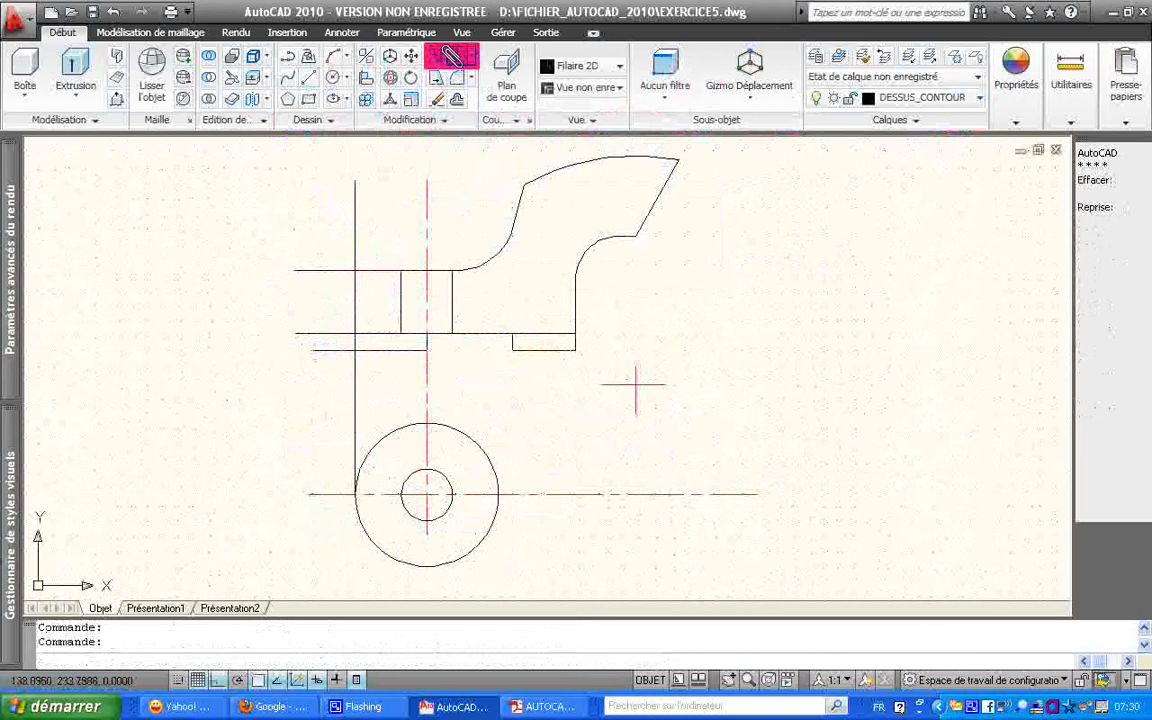
{"action": "left_click", "coordinate": [352, 300]}
{"action": "left_click", "coordinate": [357, 334]}
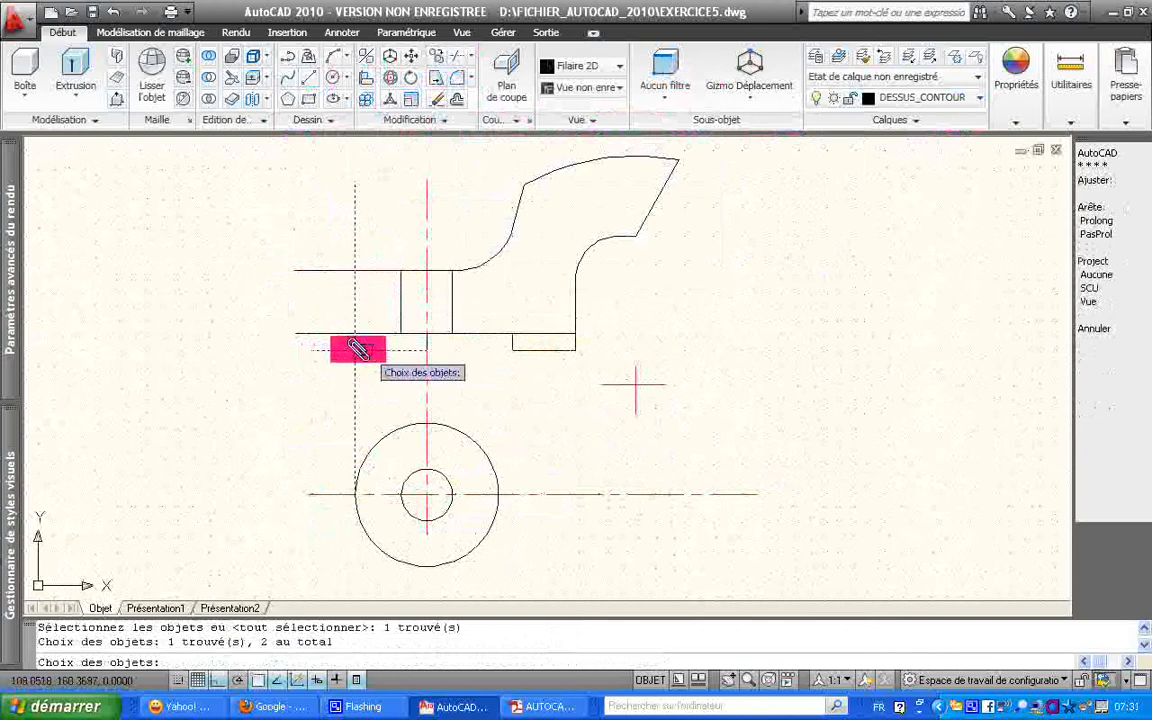
{"action": "left_click", "coordinate": [333, 270]}
{"action": "key", "text": "Return"}
{"action": "left_click", "coordinate": [350, 250]}
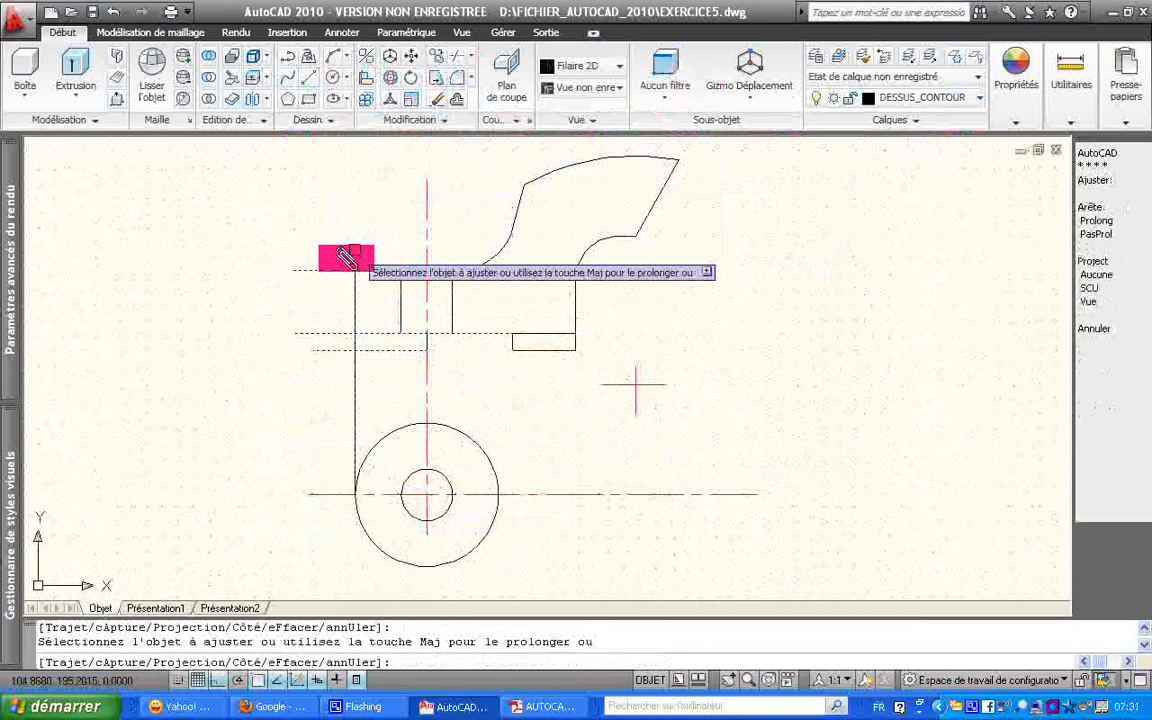
{"action": "left_click", "coordinate": [330, 334]}
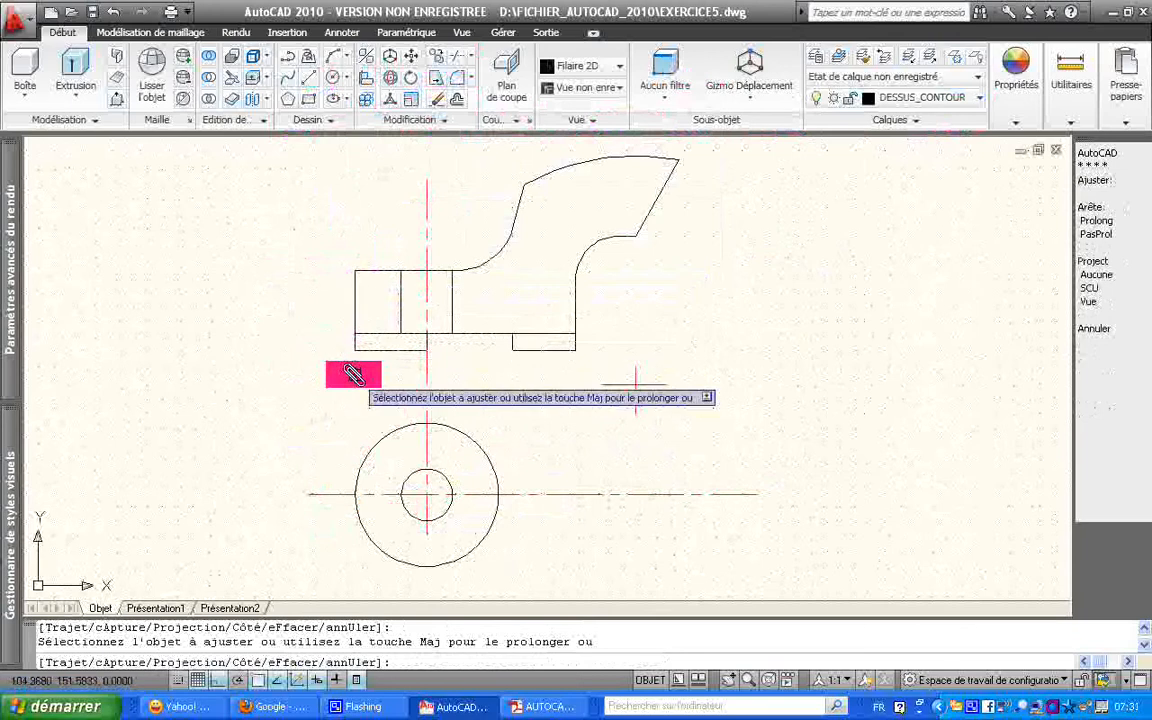
{"action": "key", "text": "Escape"}
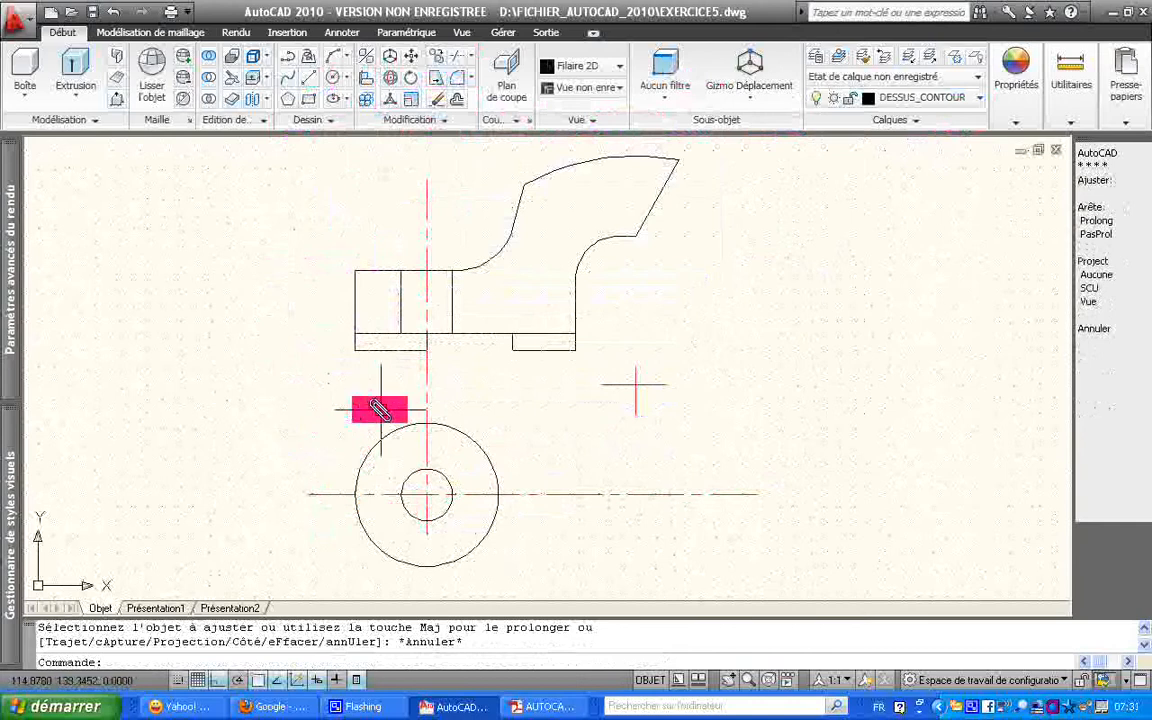
Step: Move the front view's new left vertical edge to the FACE_CONTOUR layer and clear the selection
{"action": "left_click", "coordinate": [354, 316]}
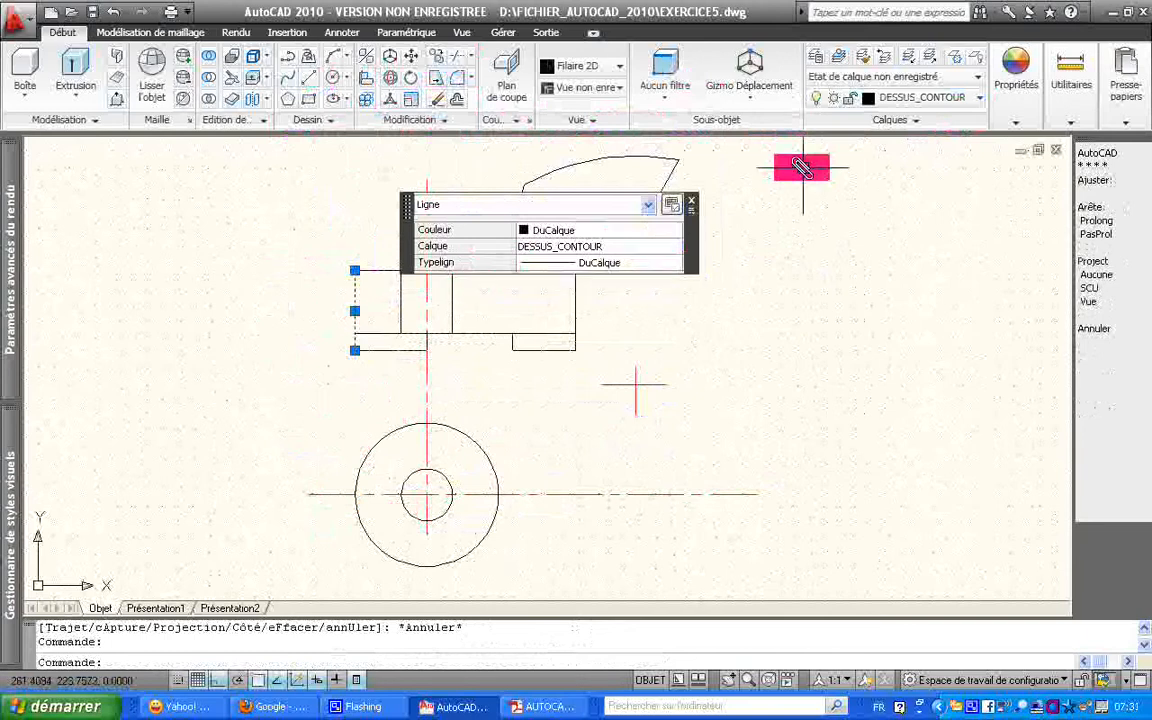
{"action": "left_click", "coordinate": [448, 245]}
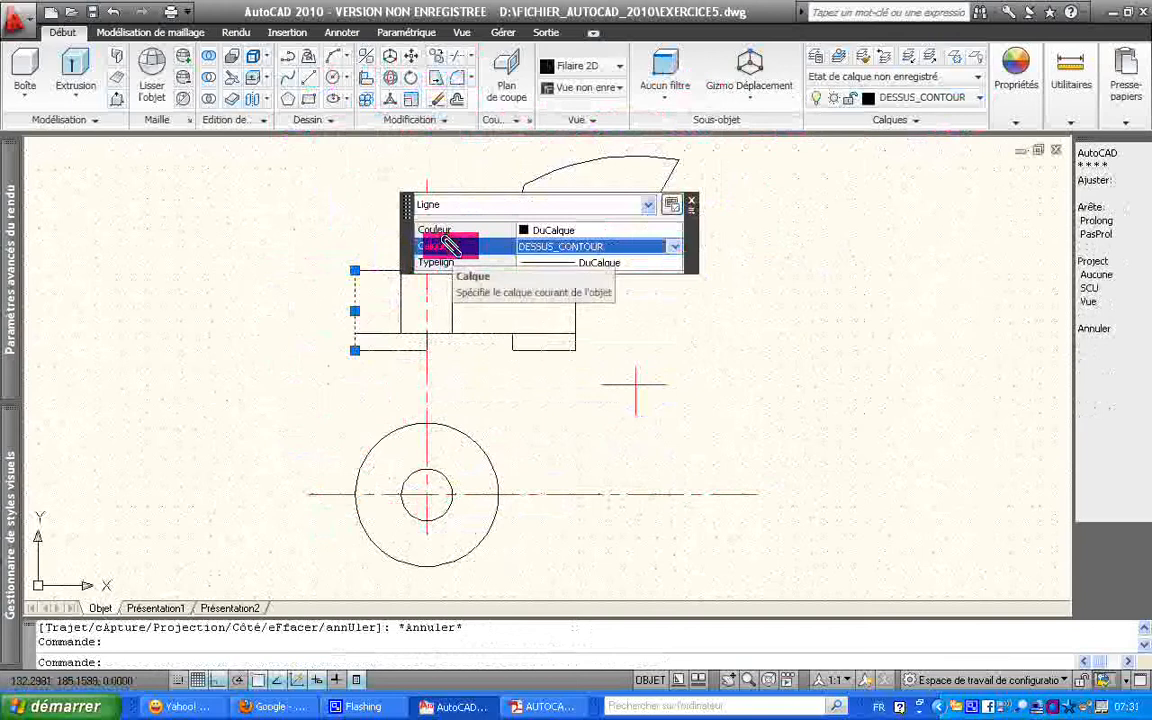
{"action": "left_click", "coordinate": [676, 248]}
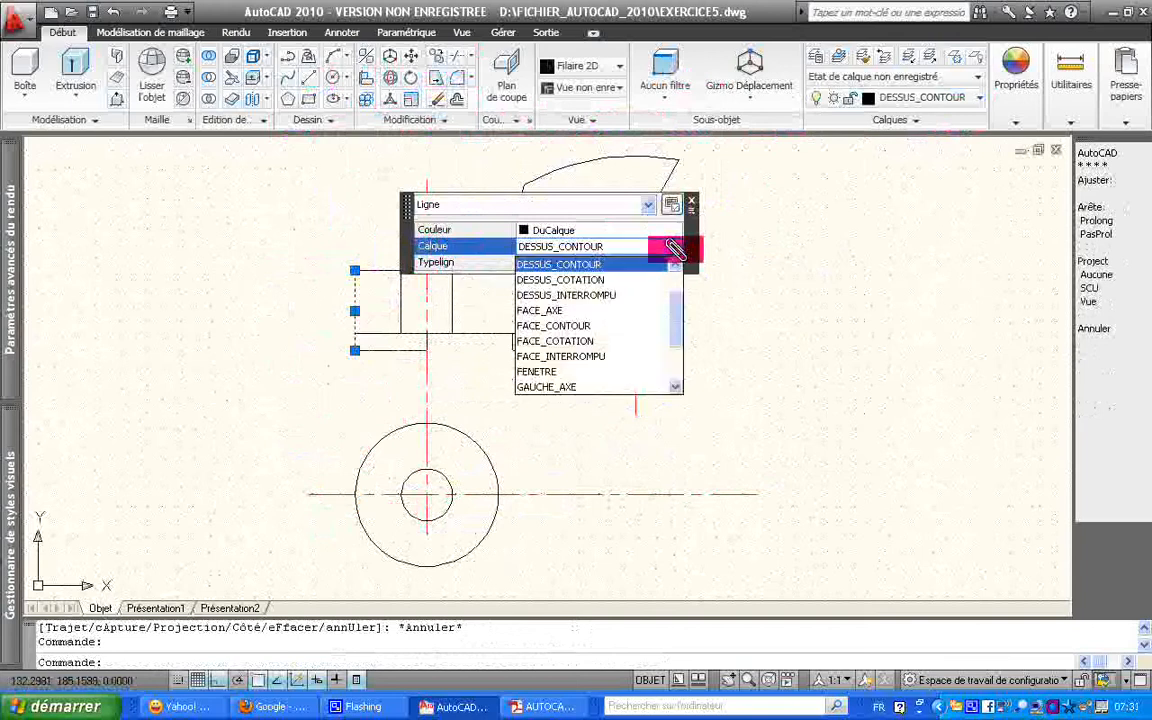
{"action": "left_click", "coordinate": [622, 325]}
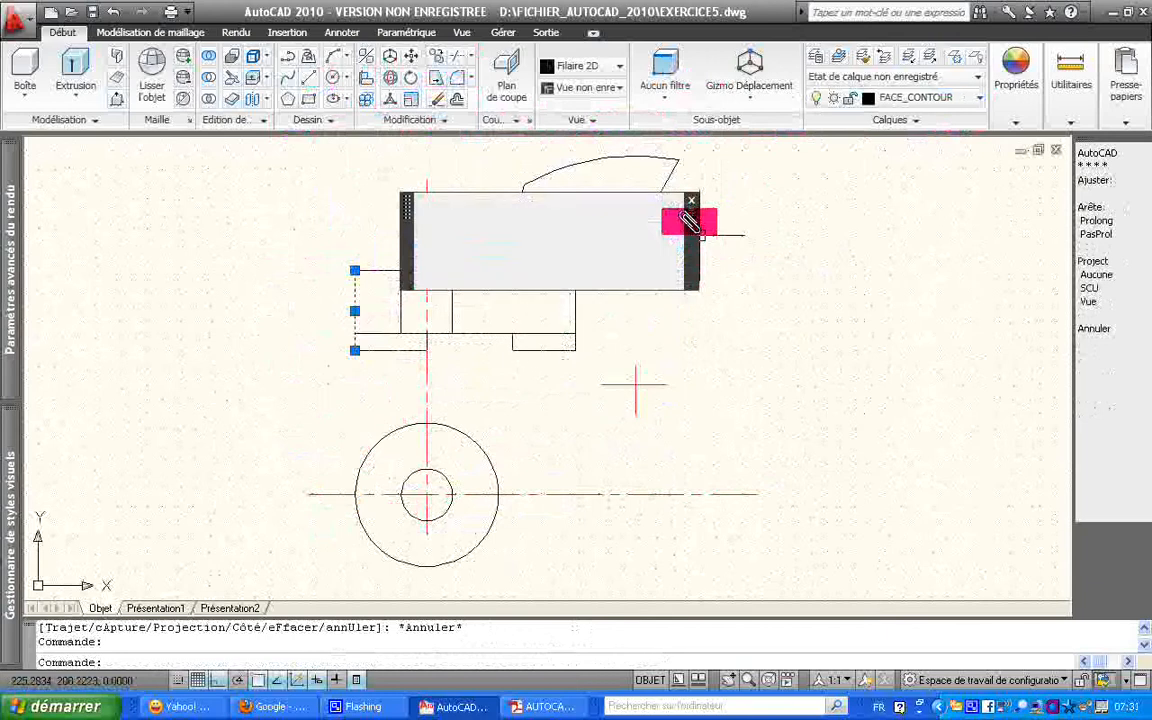
{"action": "left_click", "coordinate": [690, 201]}
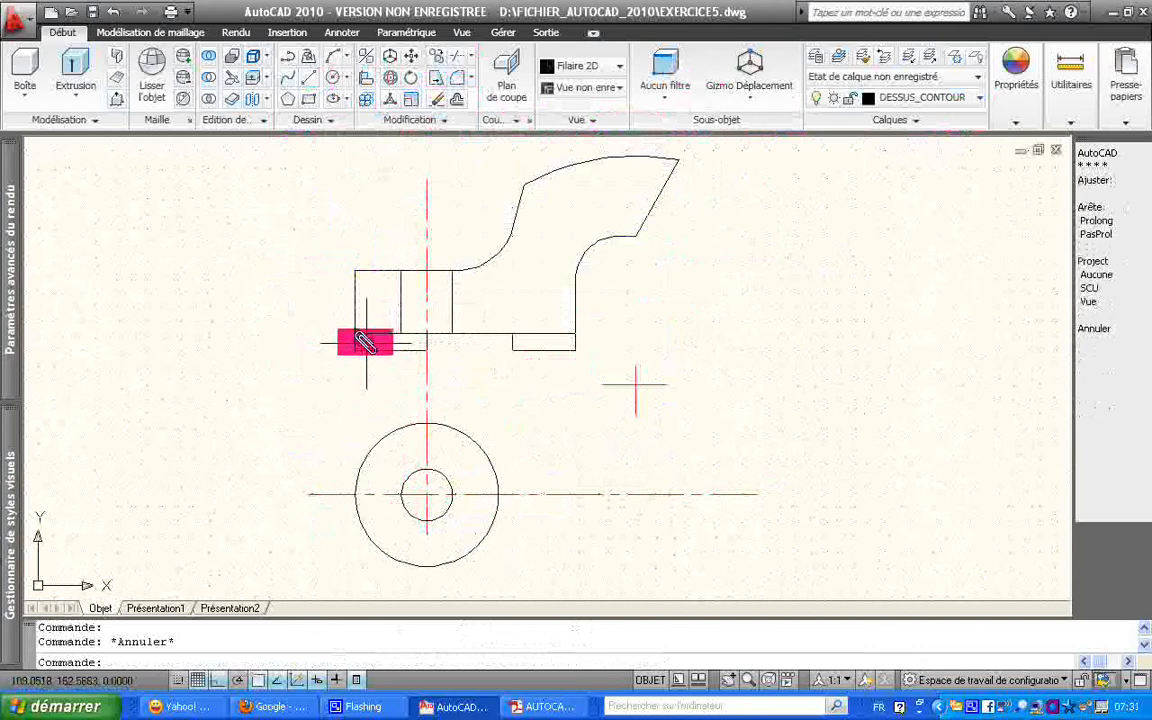
{"action": "left_click", "coordinate": [422, 347]}
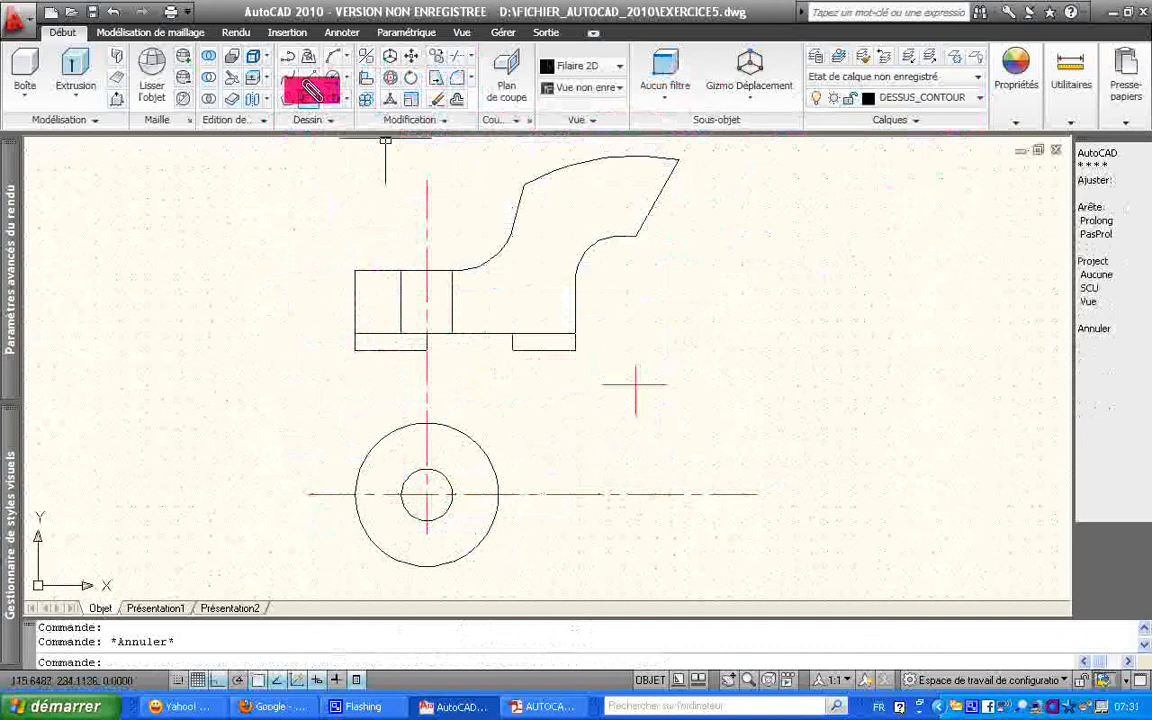
Step: Draw a horizontal line from the outer circle's top quadrant to the right, past the end of the horizontal axis
{"action": "left_click", "coordinate": [307, 77]}
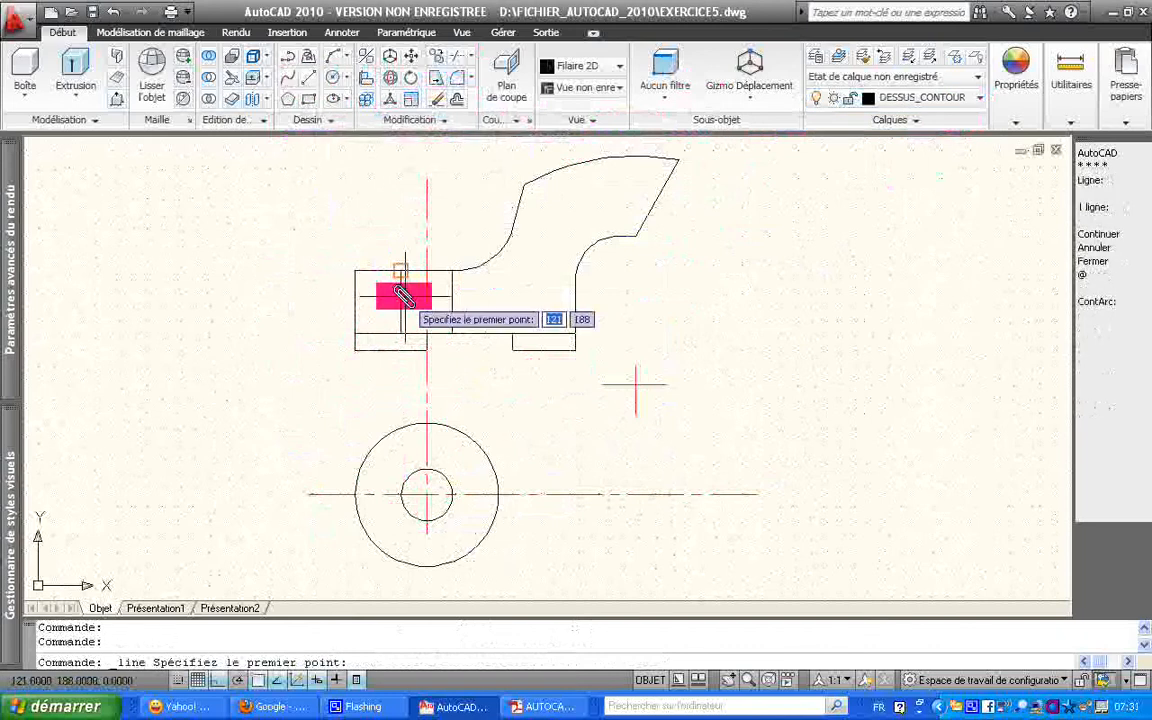
{"action": "left_click", "coordinate": [427, 418]}
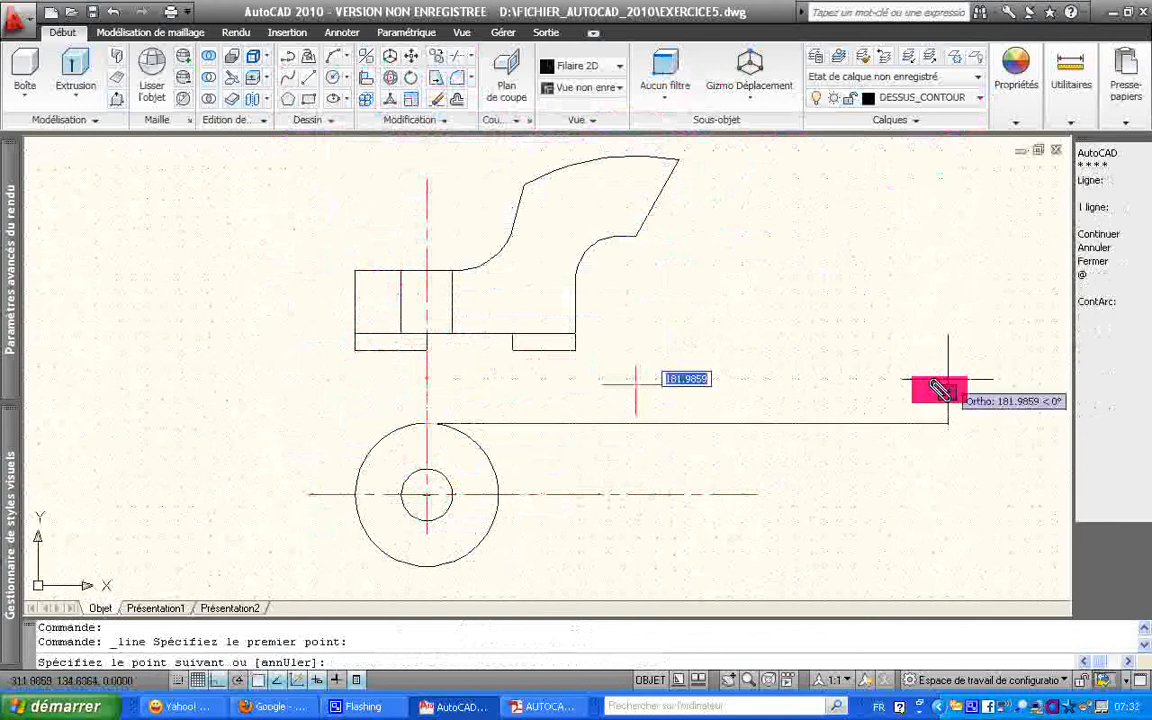
{"action": "left_click", "coordinate": [921, 397]}
{"action": "key", "text": "Return"}
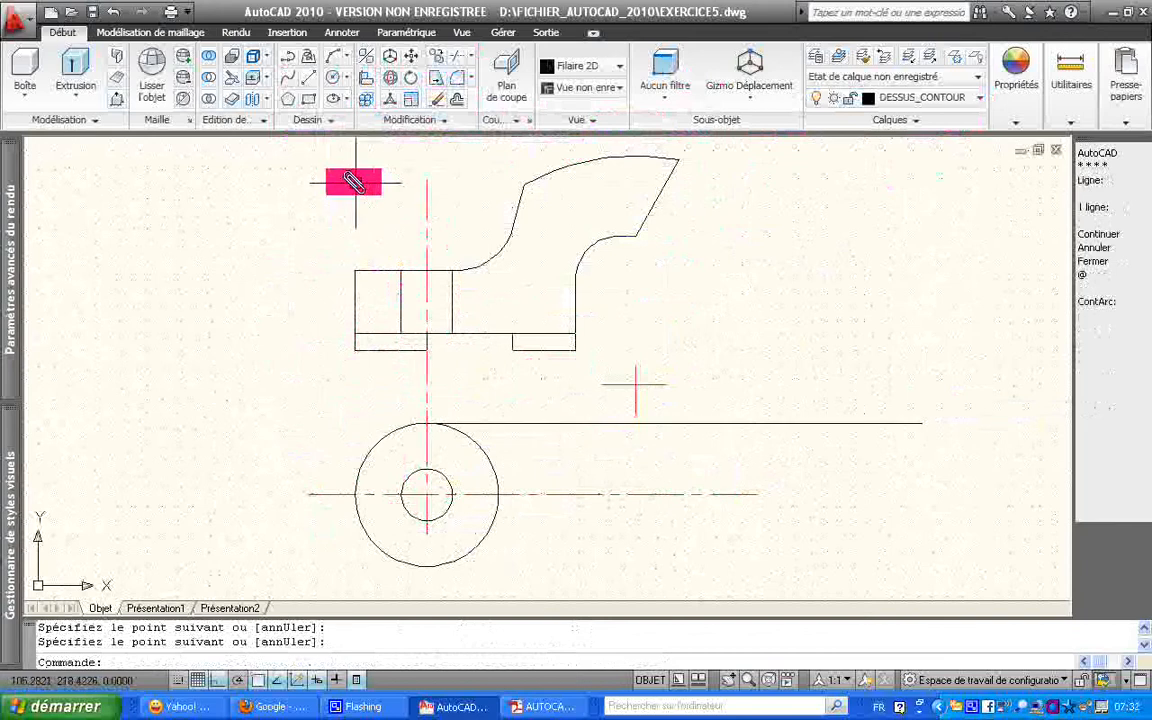
Step: Stretch the lower end of the vertical axis line down past the bottom of the top view's outer circle
{"action": "left_click", "coordinate": [427, 534]}
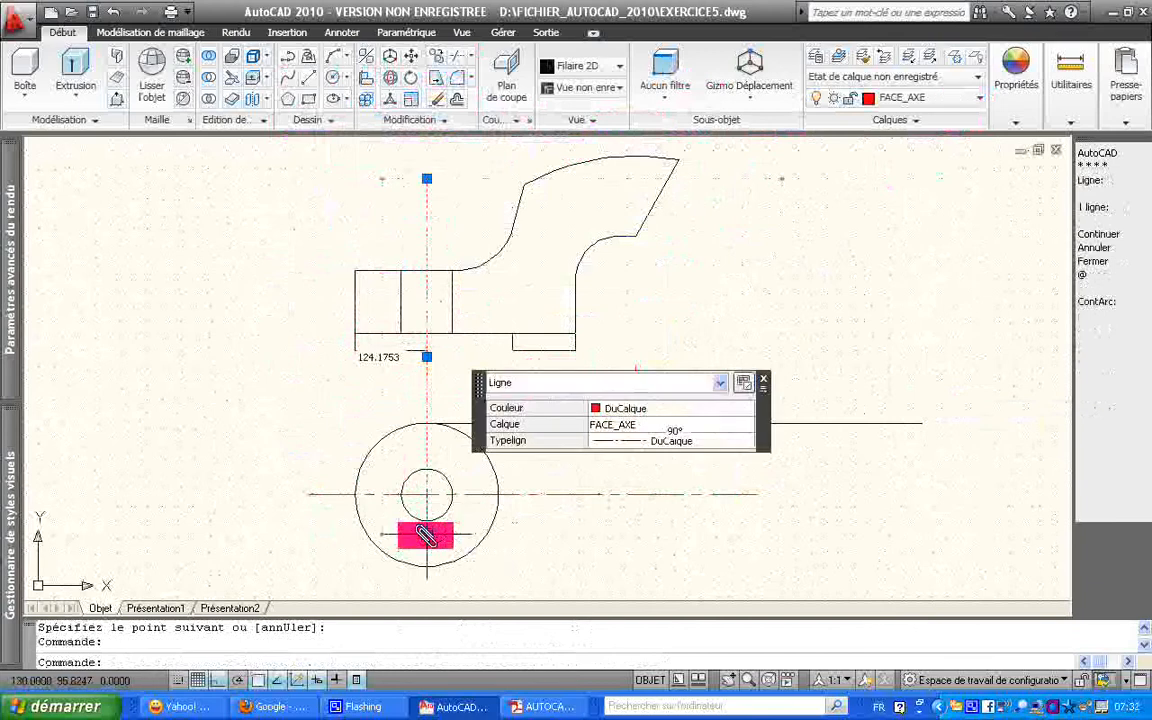
{"action": "left_click", "coordinate": [427, 535]}
{"action": "key", "text": "Escape"}
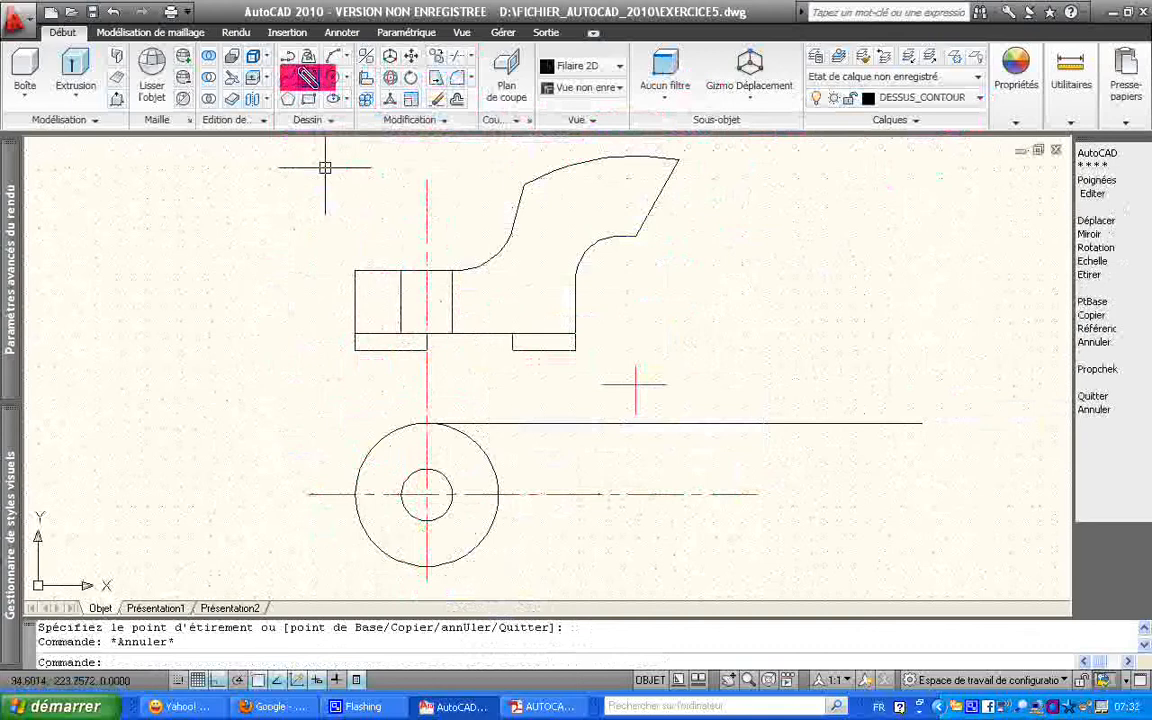
Step: Draw a horizontal line from the outer circle's bottom quadrant to the right, past the end of the horizontal axis
{"action": "left_click", "coordinate": [308, 78]}
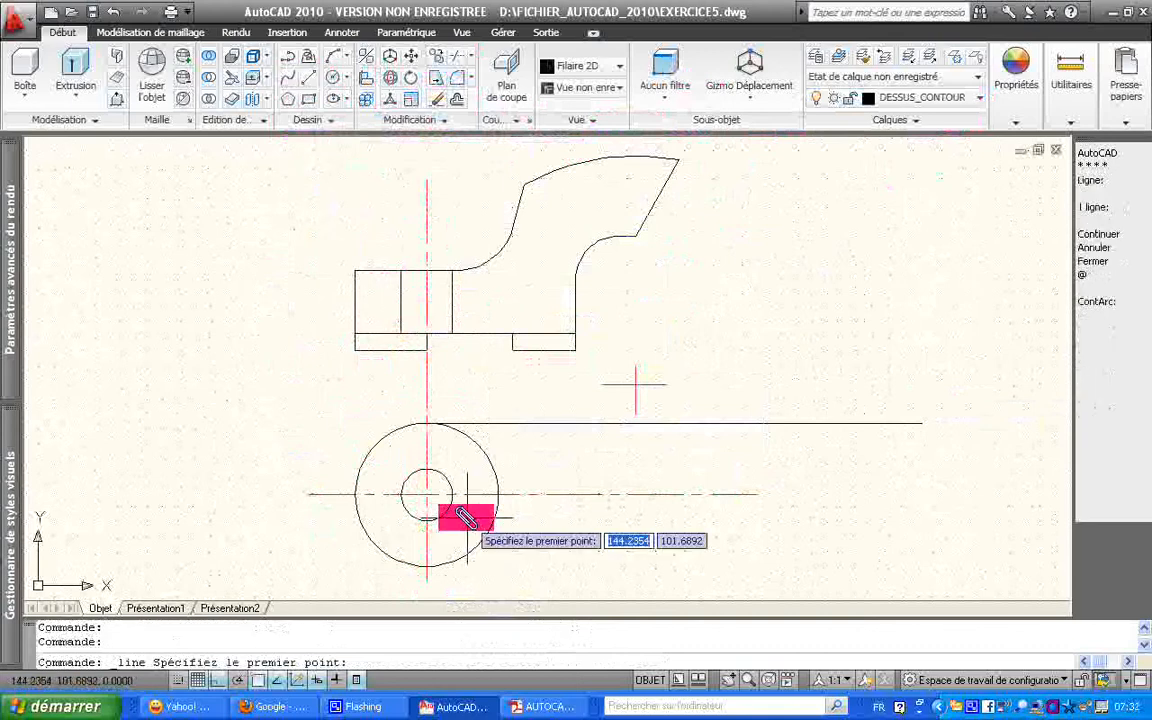
{"action": "left_click", "coordinate": [424, 567]}
{"action": "left_click", "coordinate": [847, 550]}
{"action": "key", "text": "Return"}
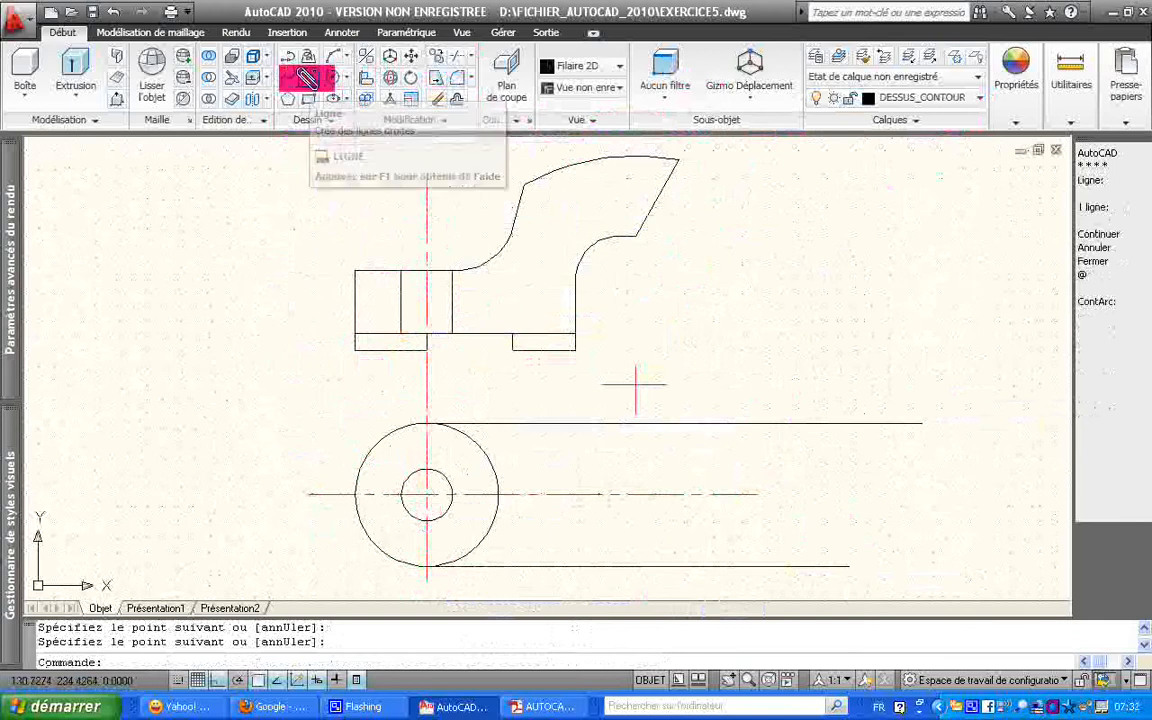
Step: Draw vertical projection lines from the upper and lower corners of the front view's slanted right edge down past the top view's bottom line
{"action": "left_click", "coordinate": [305, 78]}
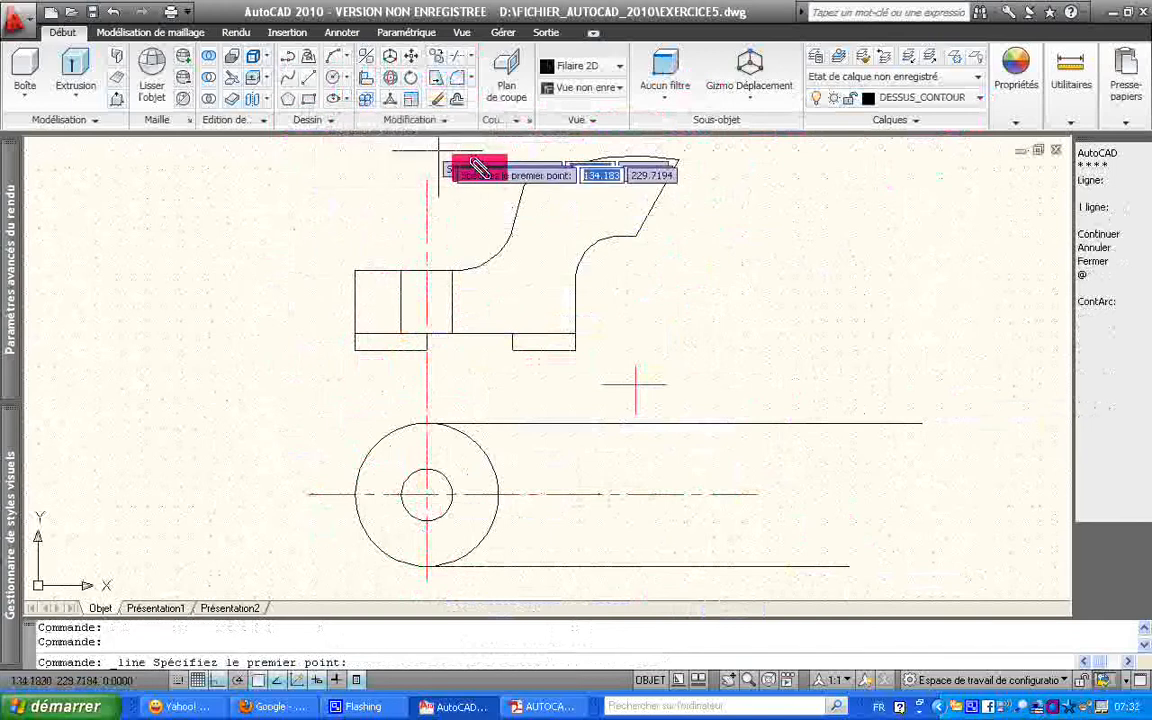
{"action": "left_click", "coordinate": [678, 162]}
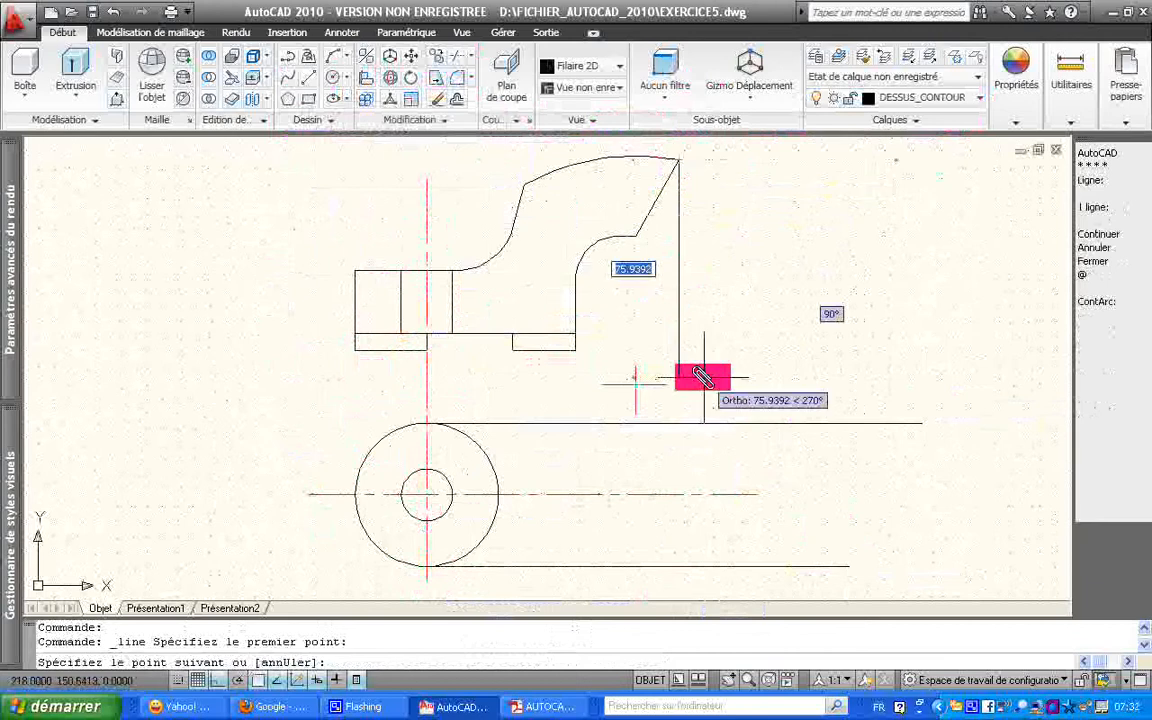
{"action": "left_click", "coordinate": [685, 588]}
{"action": "key", "text": "Return"}
{"action": "key", "text": "Return"}
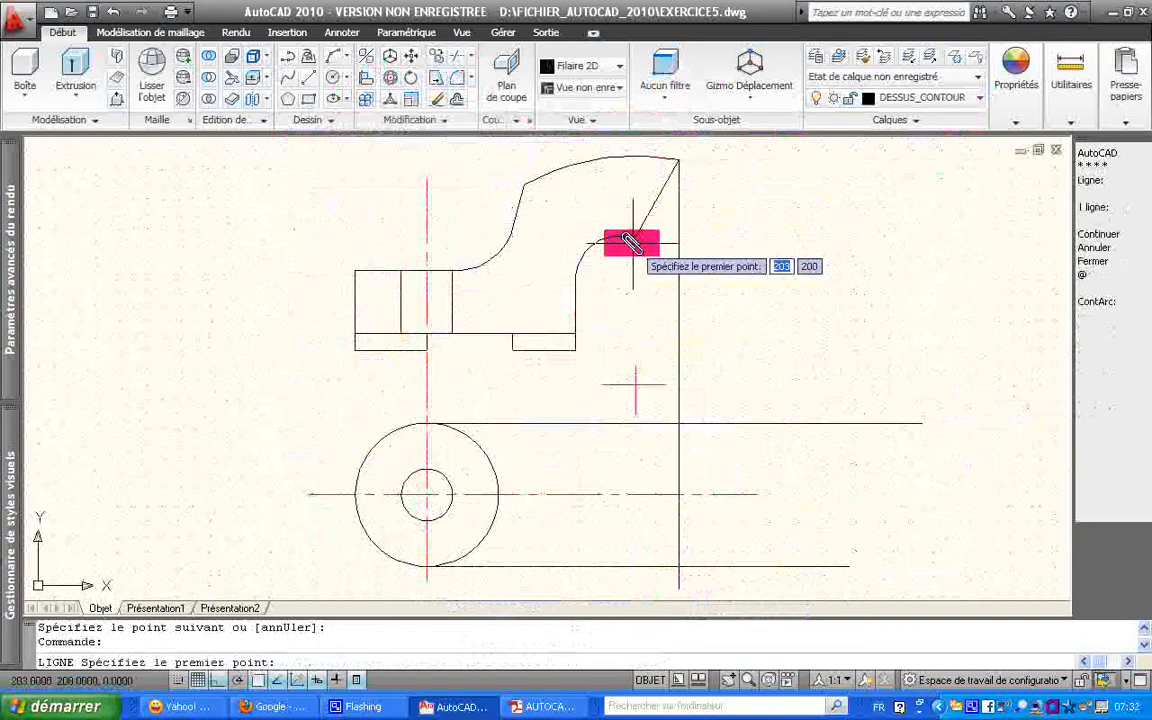
{"action": "left_click", "coordinate": [632, 242]}
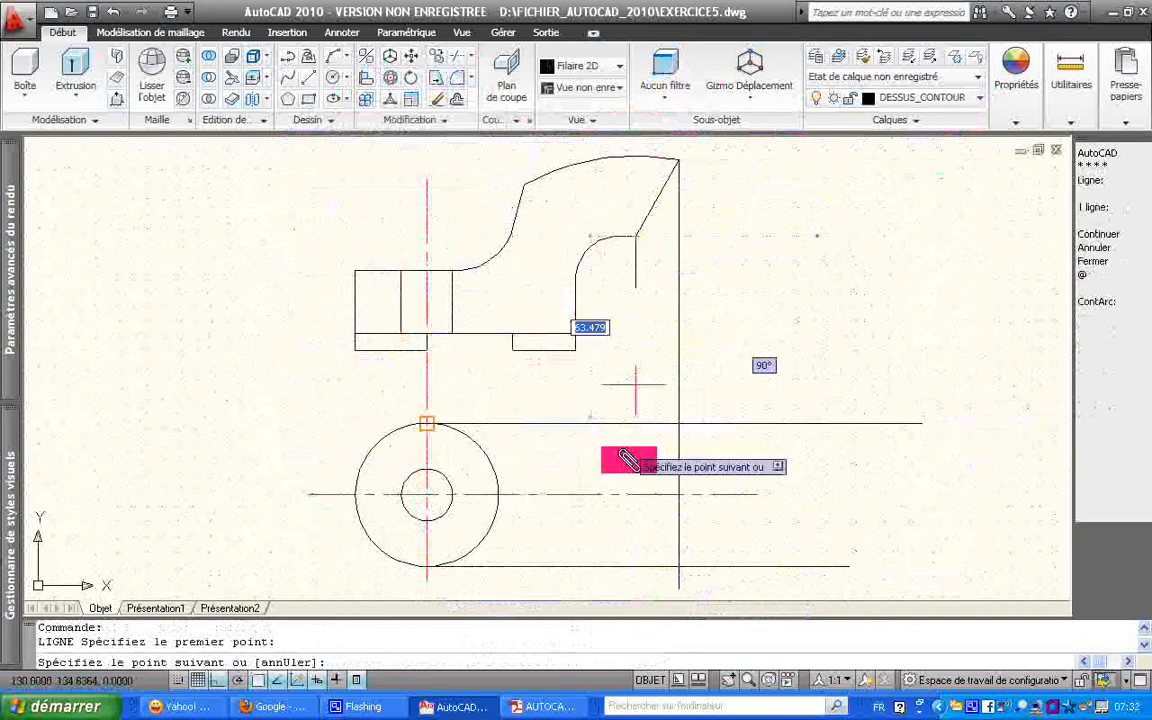
{"action": "left_click", "coordinate": [634, 583]}
{"action": "key", "text": "Return"}
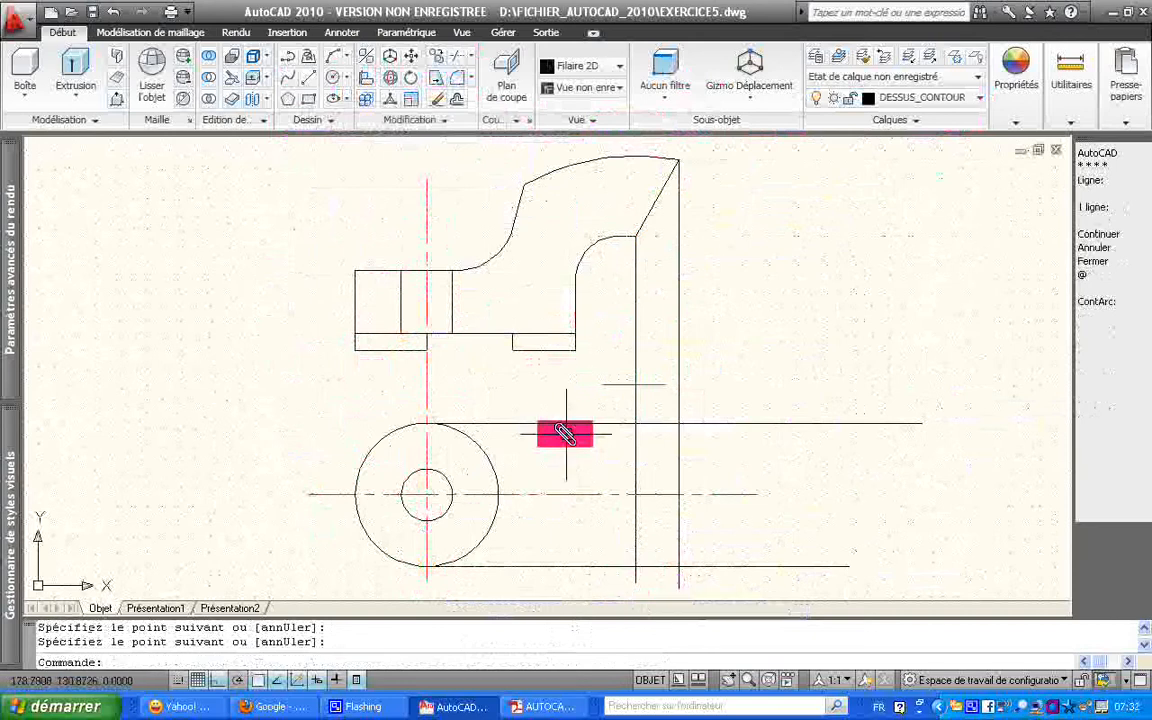
Step: Project the right and left edges of the front view's right foot vertically down past the top view's bottom line
{"action": "key", "text": "Return"}
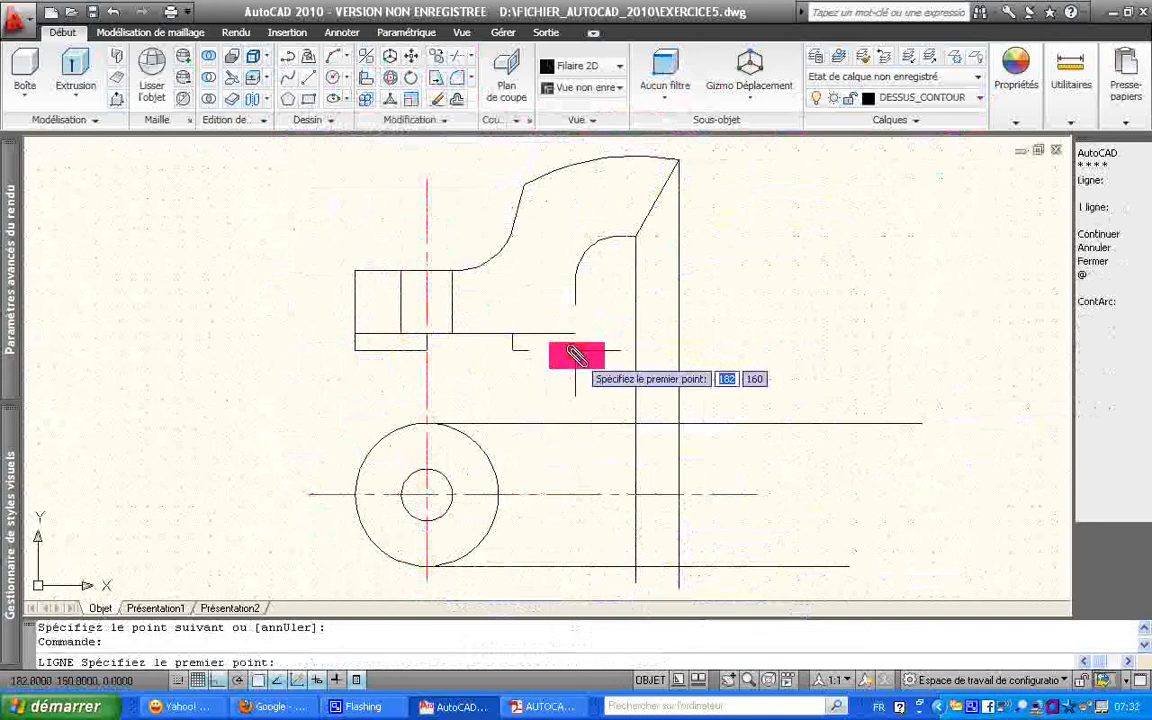
{"action": "left_click", "coordinate": [575, 350]}
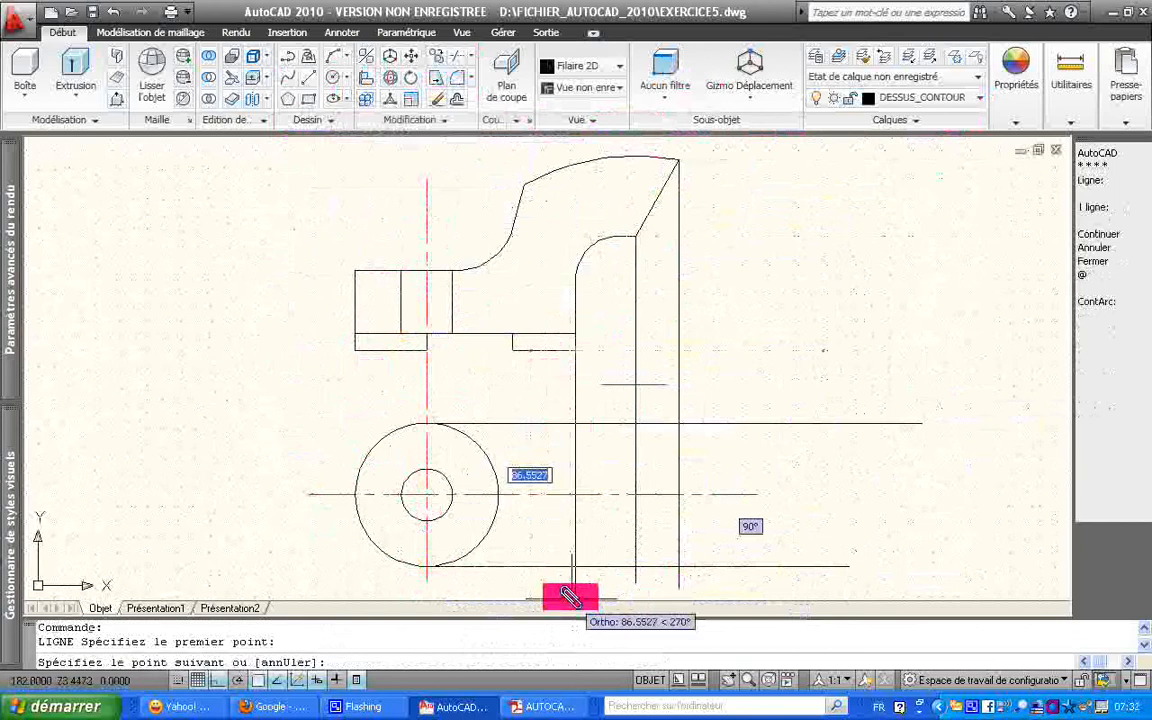
{"action": "left_click", "coordinate": [570, 596]}
{"action": "key", "text": "Return"}
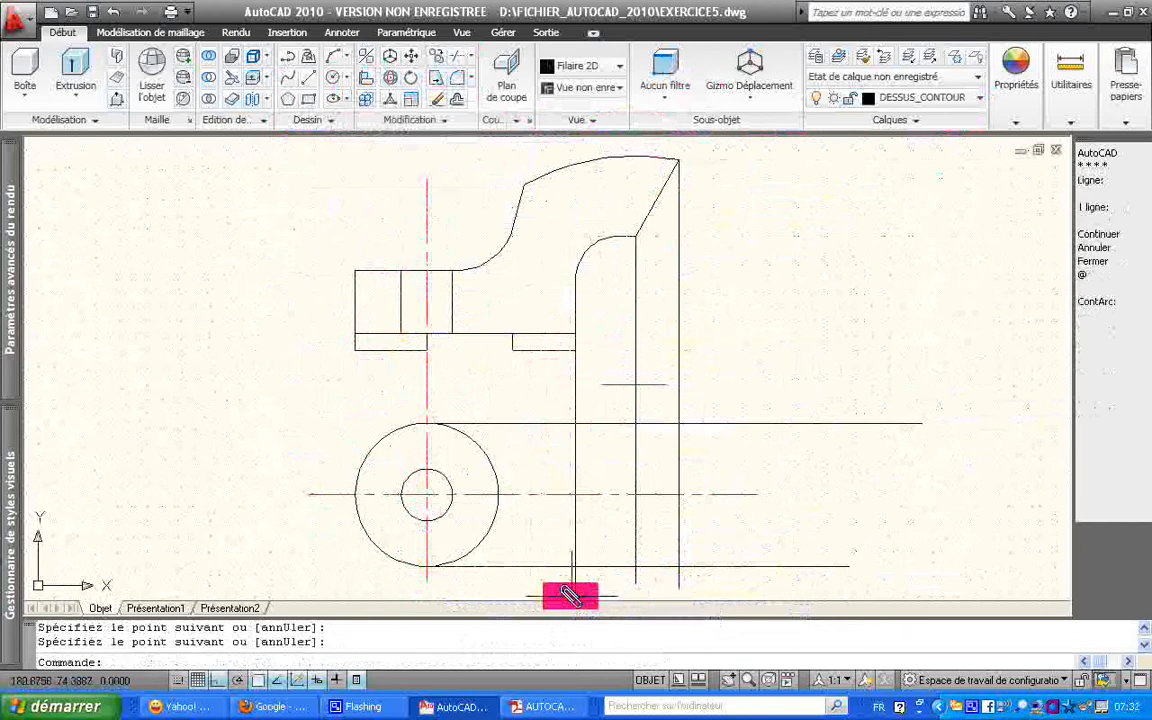
{"action": "key", "text": "Return"}
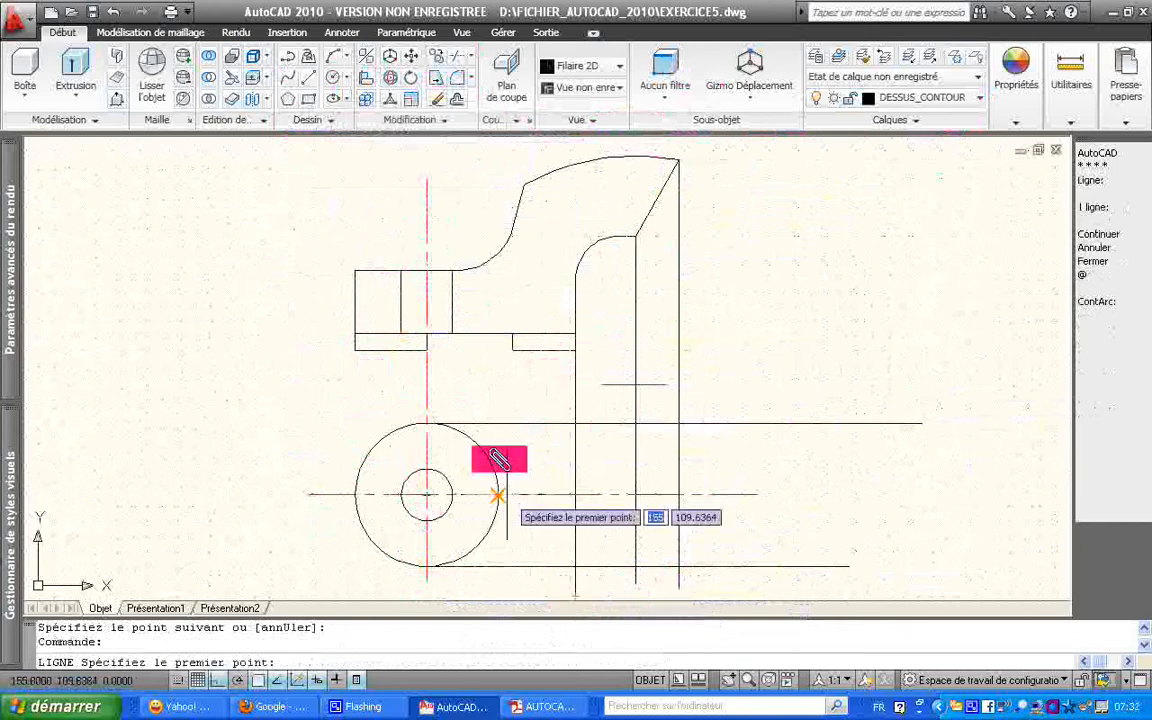
{"action": "left_click", "coordinate": [512, 345]}
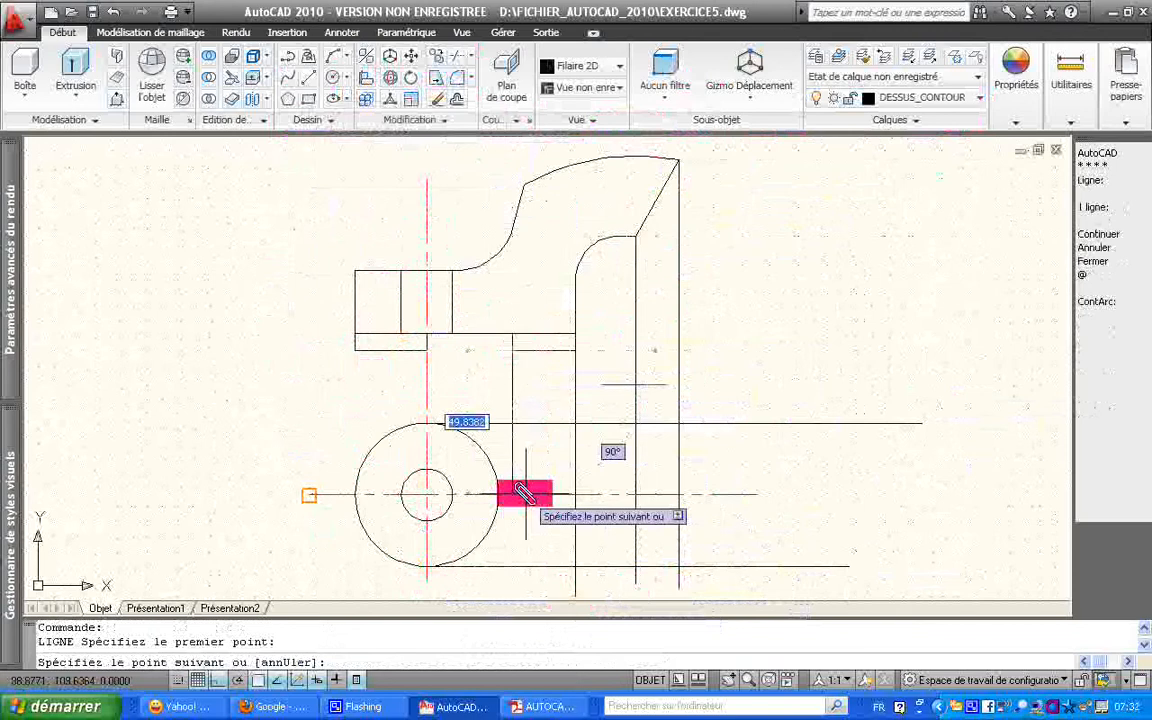
{"action": "left_click", "coordinate": [519, 579]}
{"action": "key", "text": "Return"}
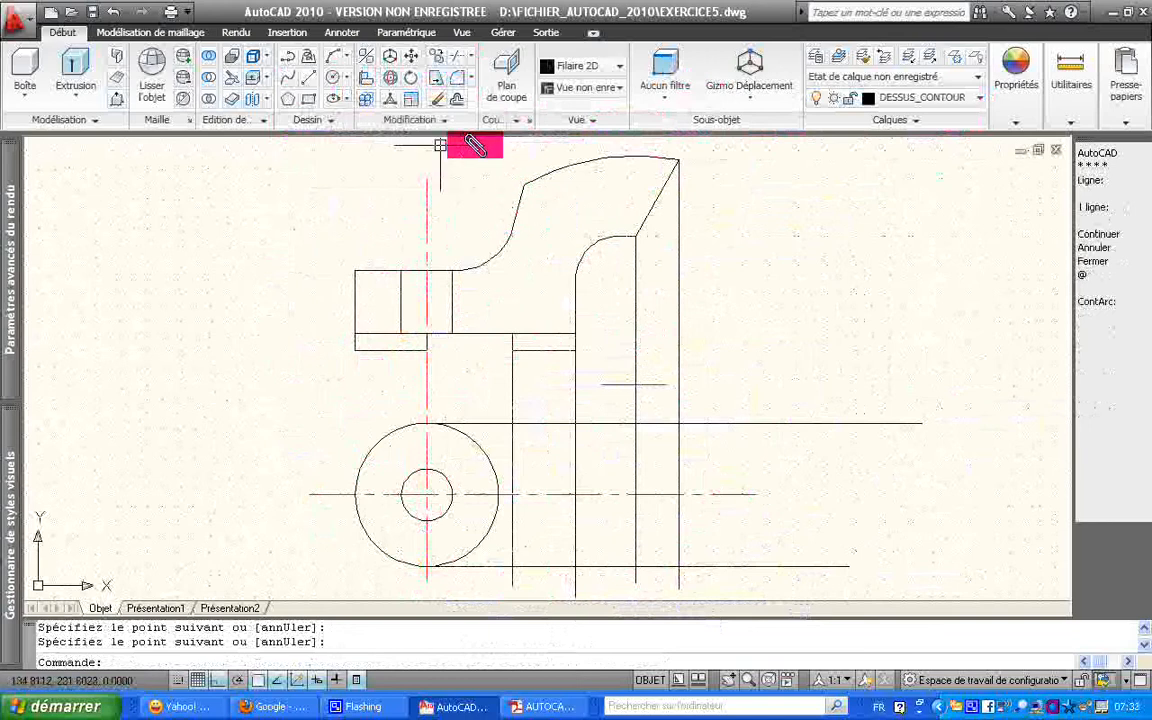
Step: Draw a vertical projection line from the front view's upper-left head corner down past the top view's bottom line
{"action": "key", "text": "Return"}
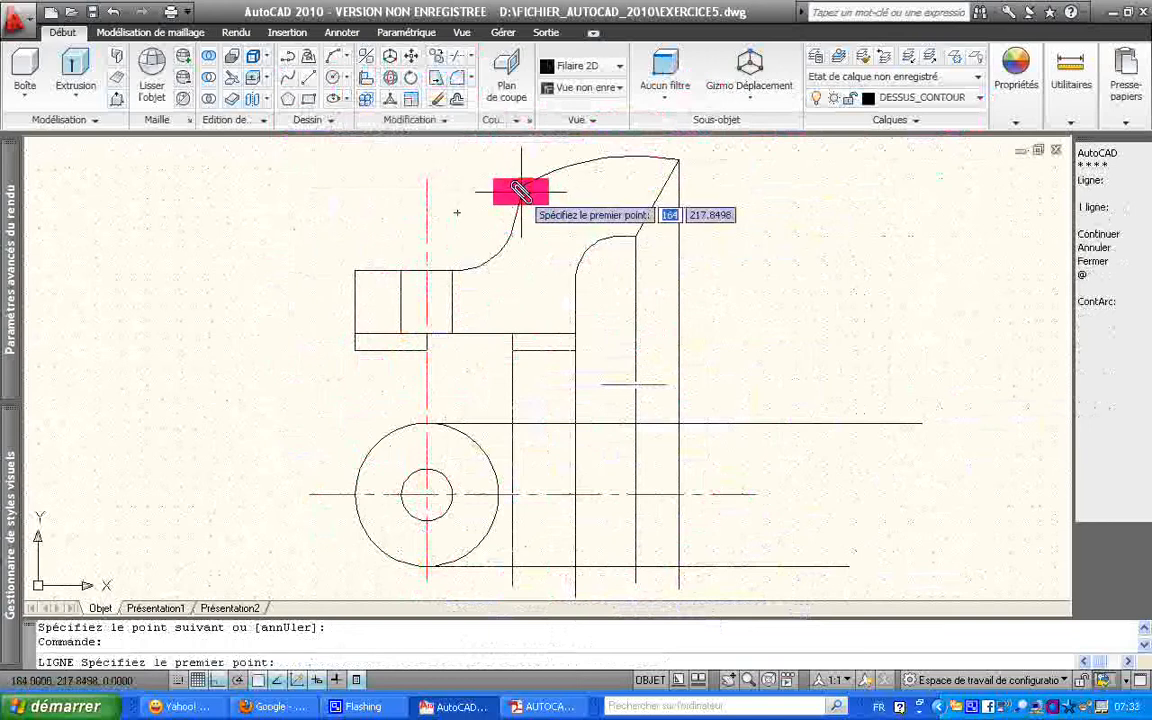
{"action": "left_click", "coordinate": [523, 187]}
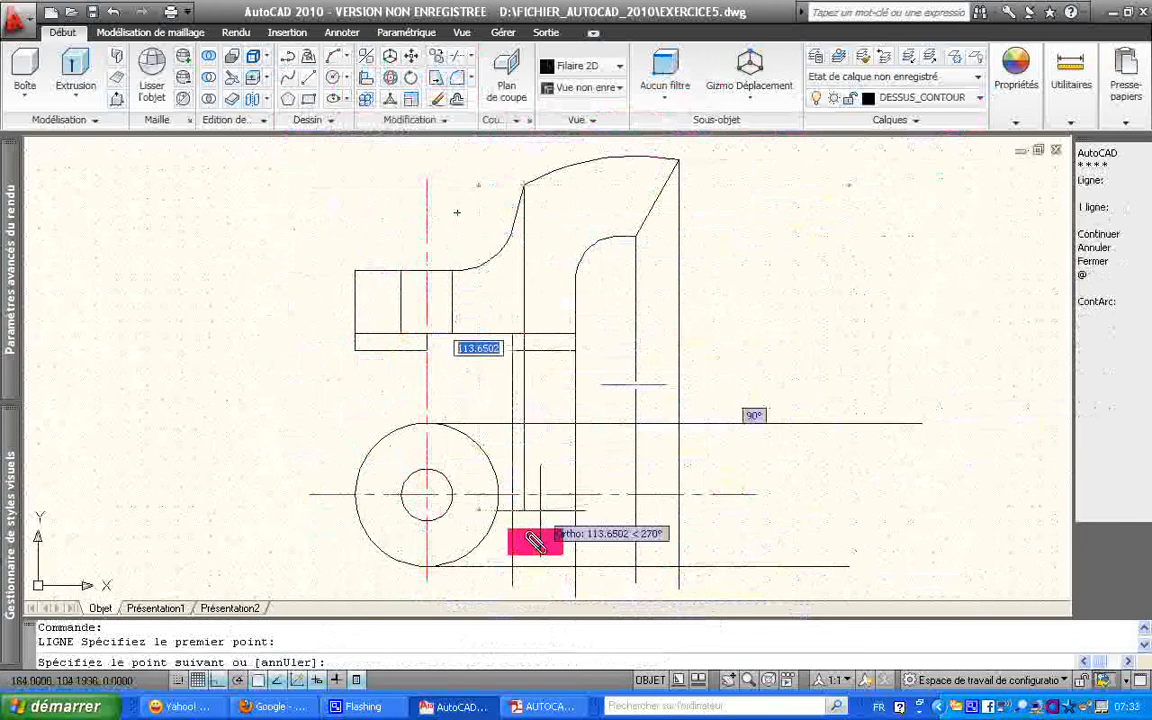
{"action": "left_click", "coordinate": [531, 594]}
{"action": "key", "text": "Return"}
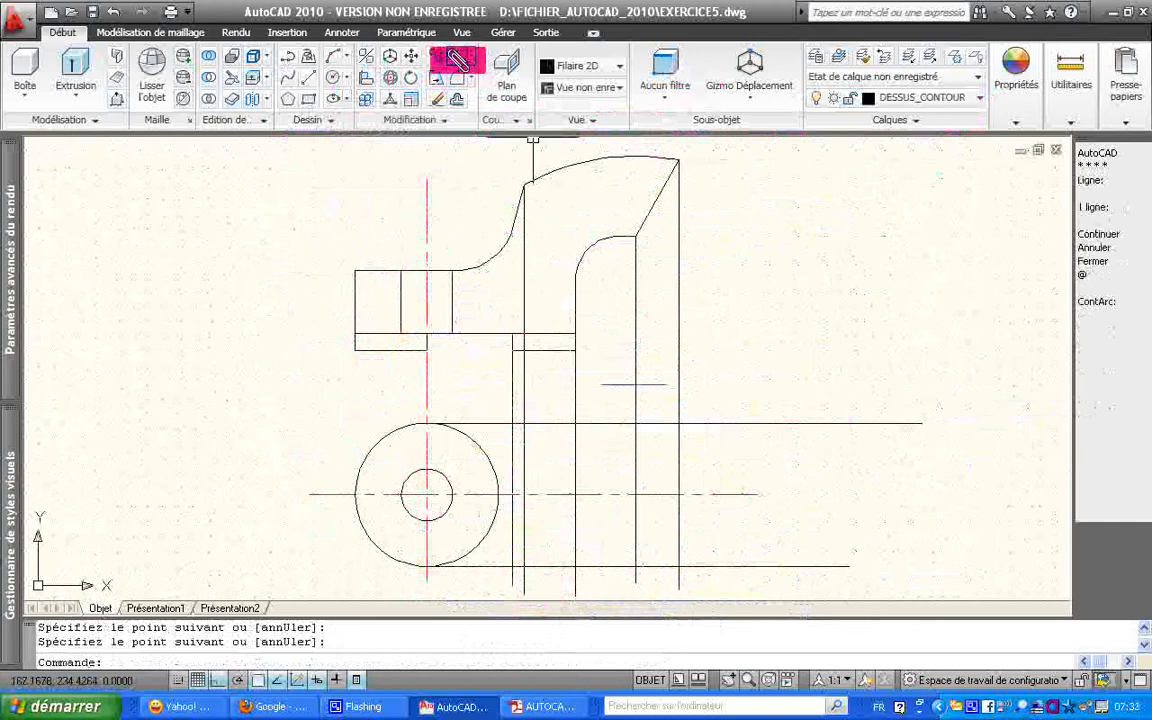
Step: Trim the projection lines below the top view's bottom line and both horizontal lines beyond the rightmost projection line
{"action": "left_click", "coordinate": [457, 59]}
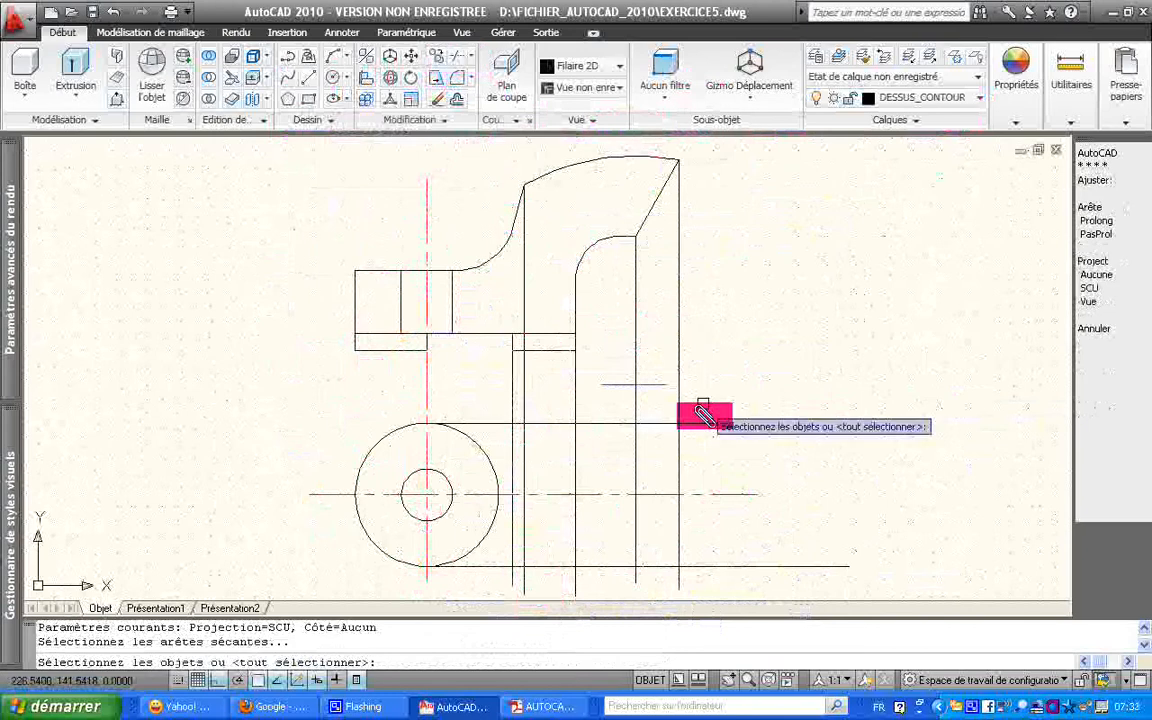
{"action": "left_click", "coordinate": [704, 422]}
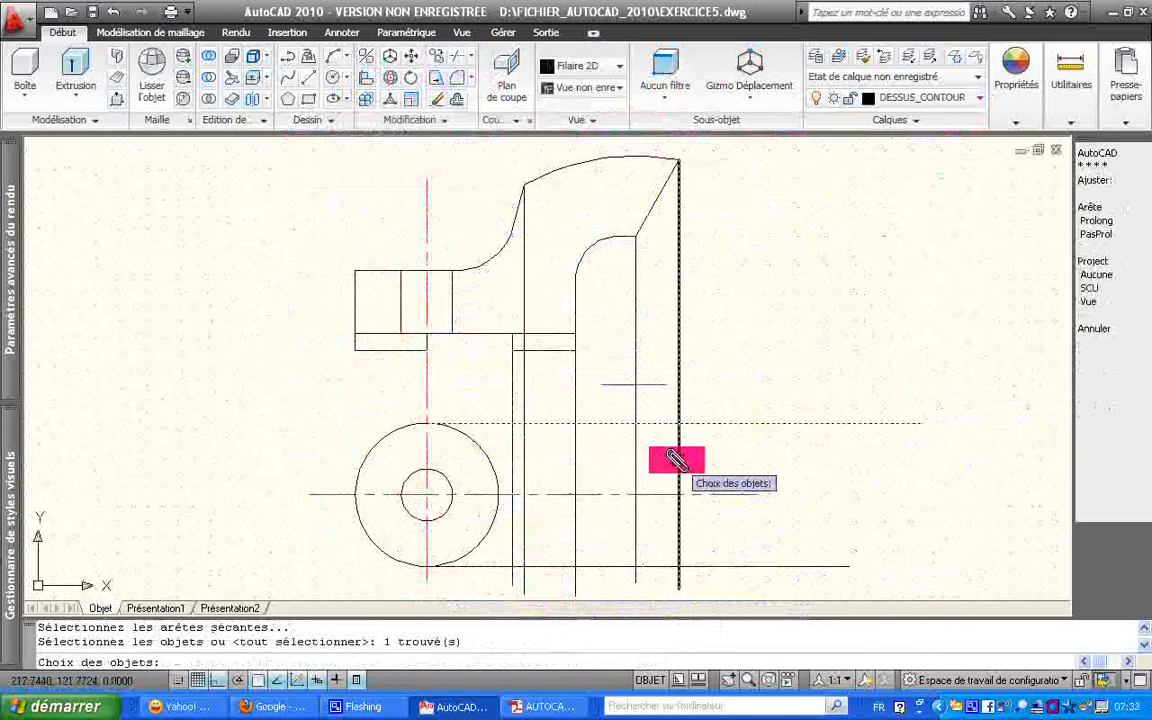
{"action": "left_click", "coordinate": [677, 458]}
{"action": "left_click", "coordinate": [657, 566]}
{"action": "left_click", "coordinate": [634, 550]}
{"action": "left_click", "coordinate": [576, 555]}
{"action": "left_click", "coordinate": [524, 550]}
{"action": "left_click", "coordinate": [510, 549]}
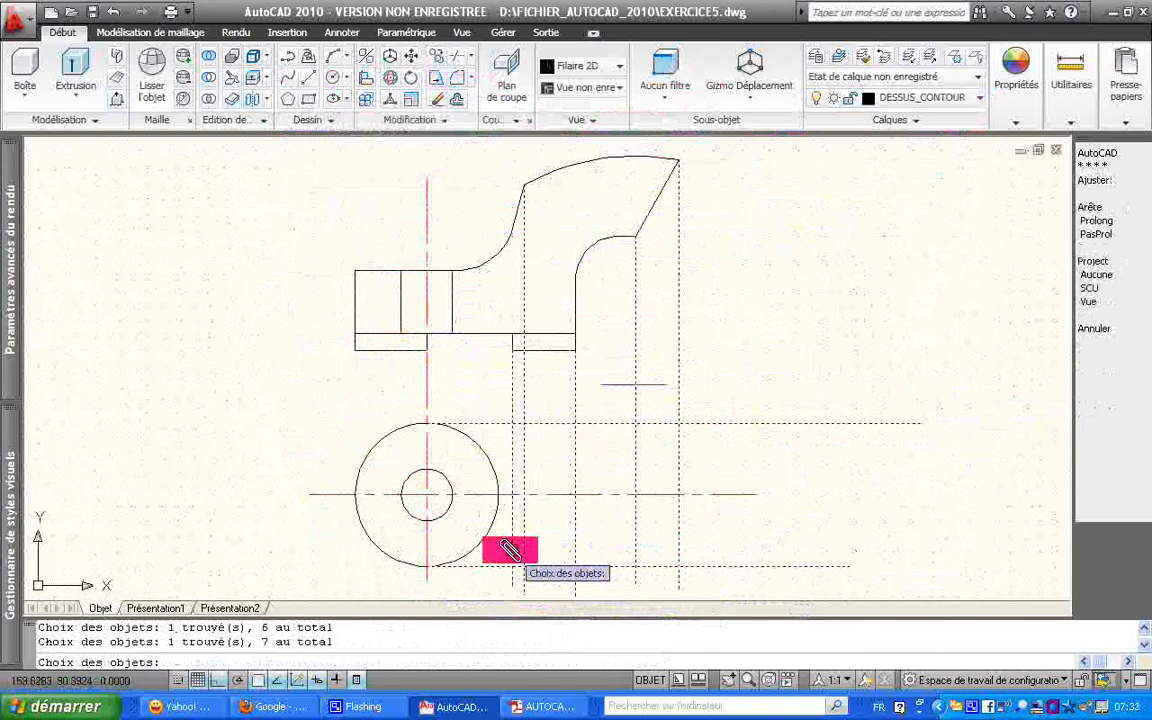
{"action": "key", "text": "Return"}
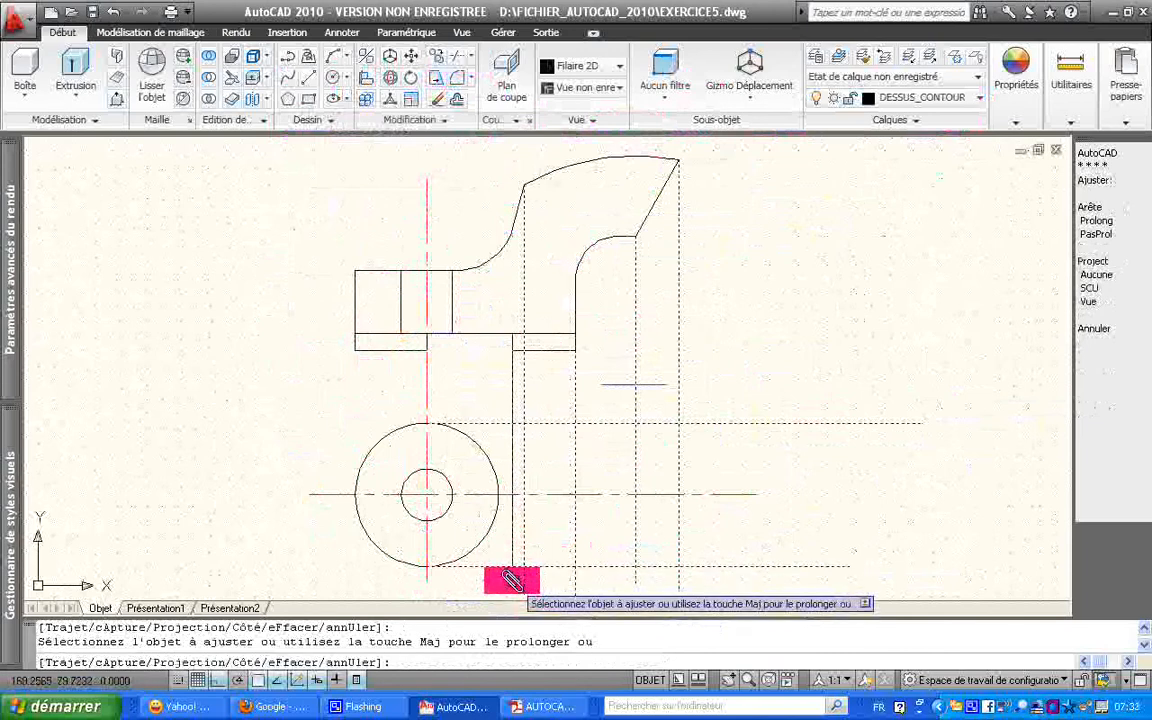
{"action": "left_click", "coordinate": [524, 586]}
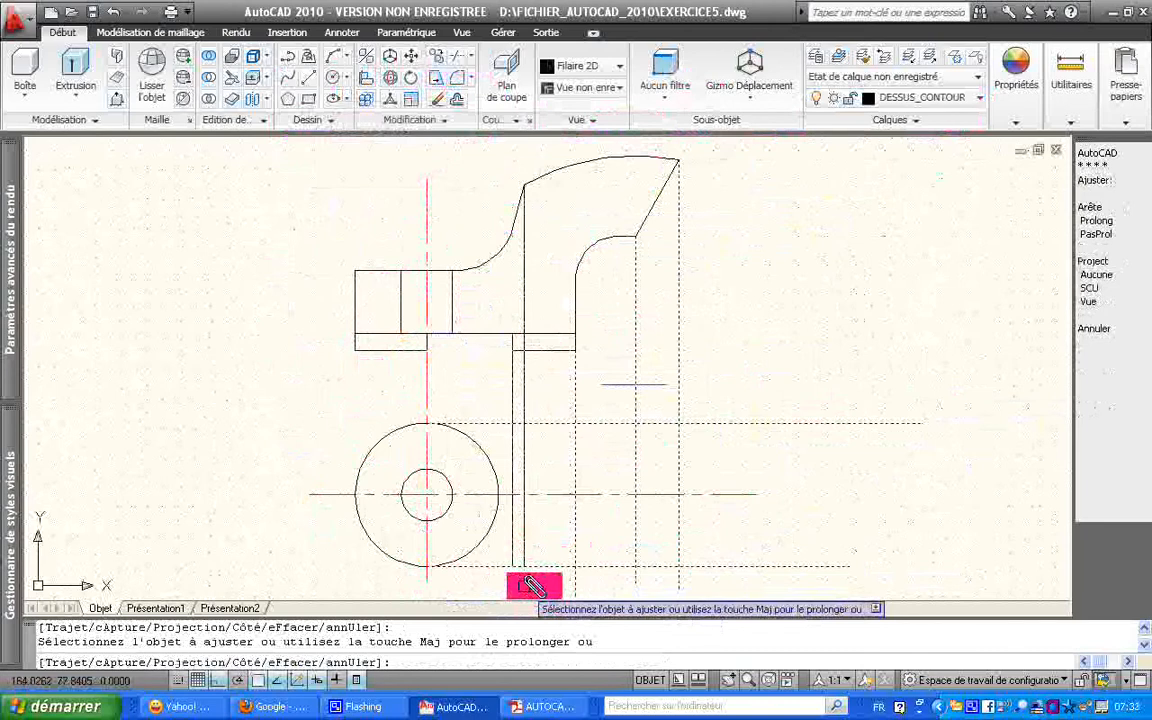
{"action": "key", "text": "Escape"}
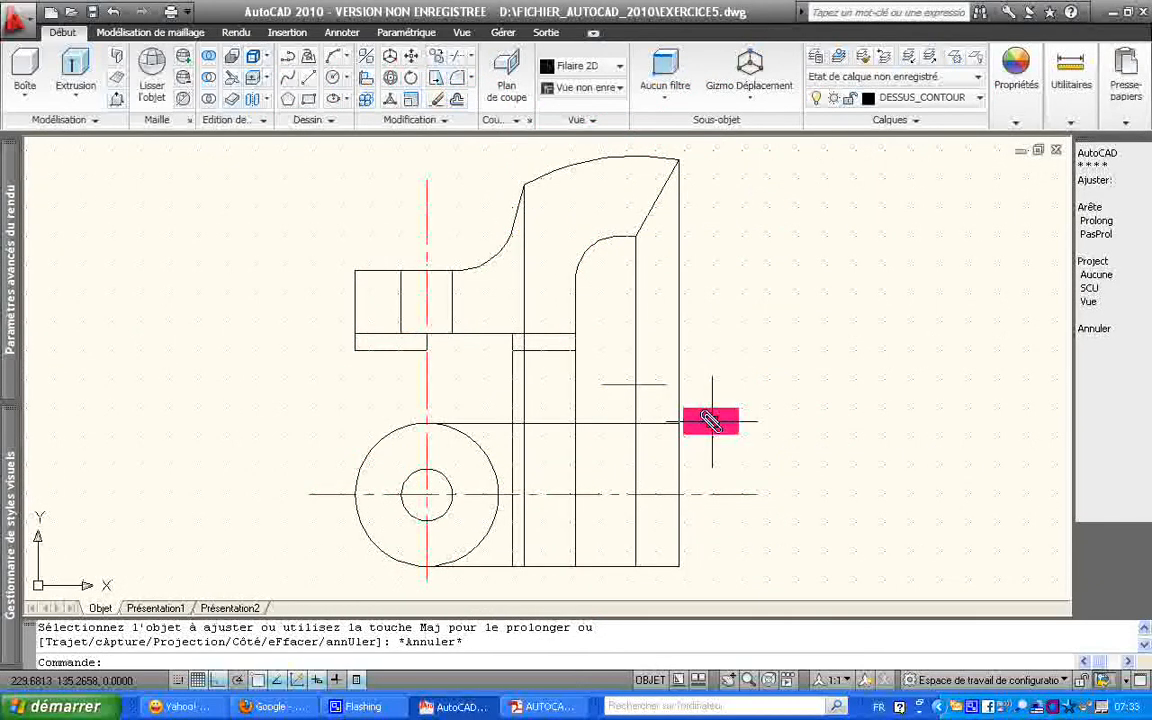
Step: Check the foot spacing in the exercise PDF and offset the top view's horizontal axis by 12 above and below in AutoCAD
{"action": "left_click", "coordinate": [540, 707]}
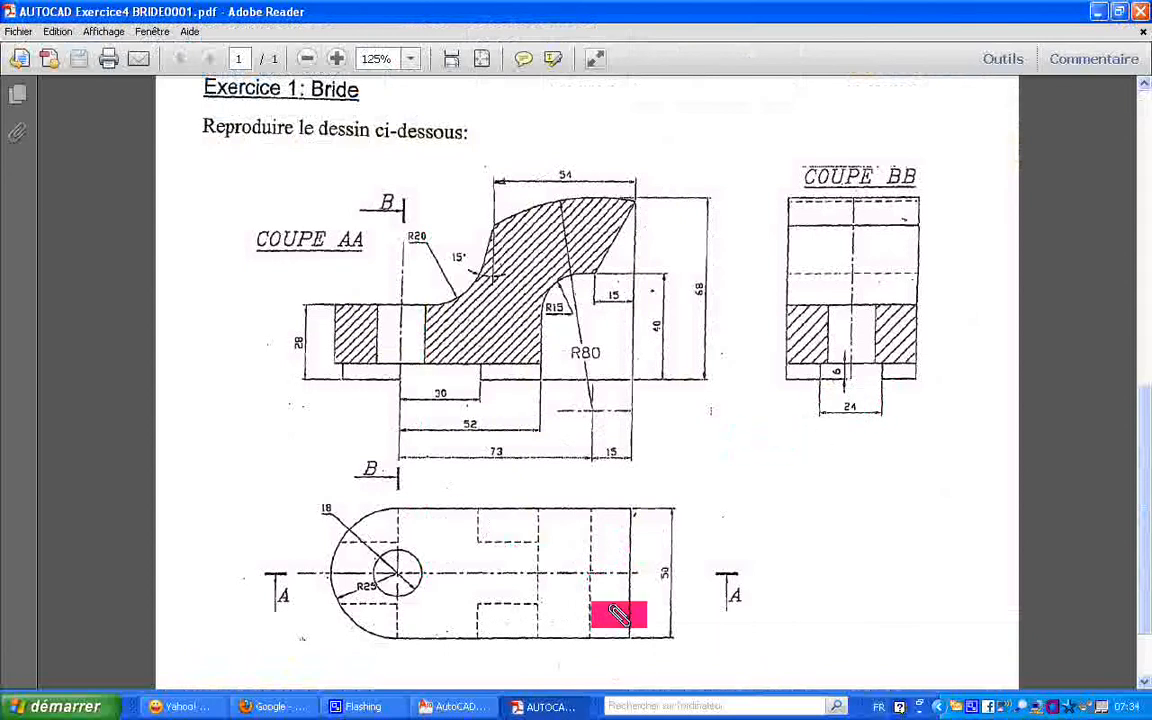
{"action": "left_click", "coordinate": [432, 708]}
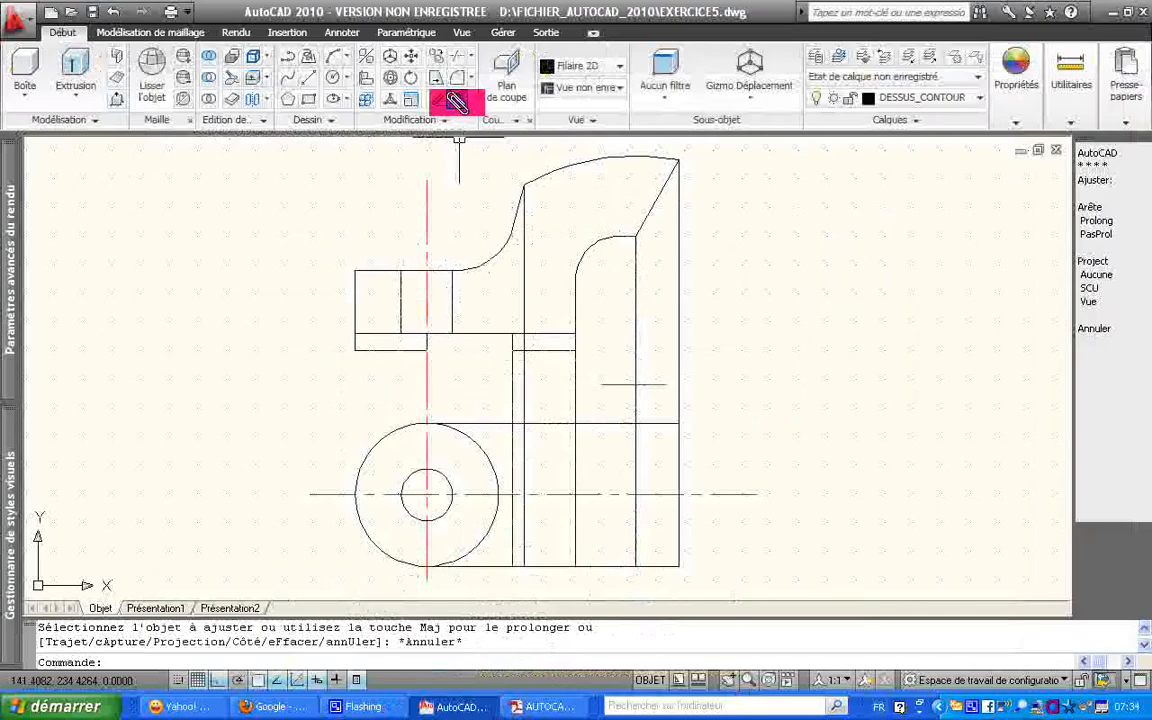
{"action": "left_click", "coordinate": [455, 100]}
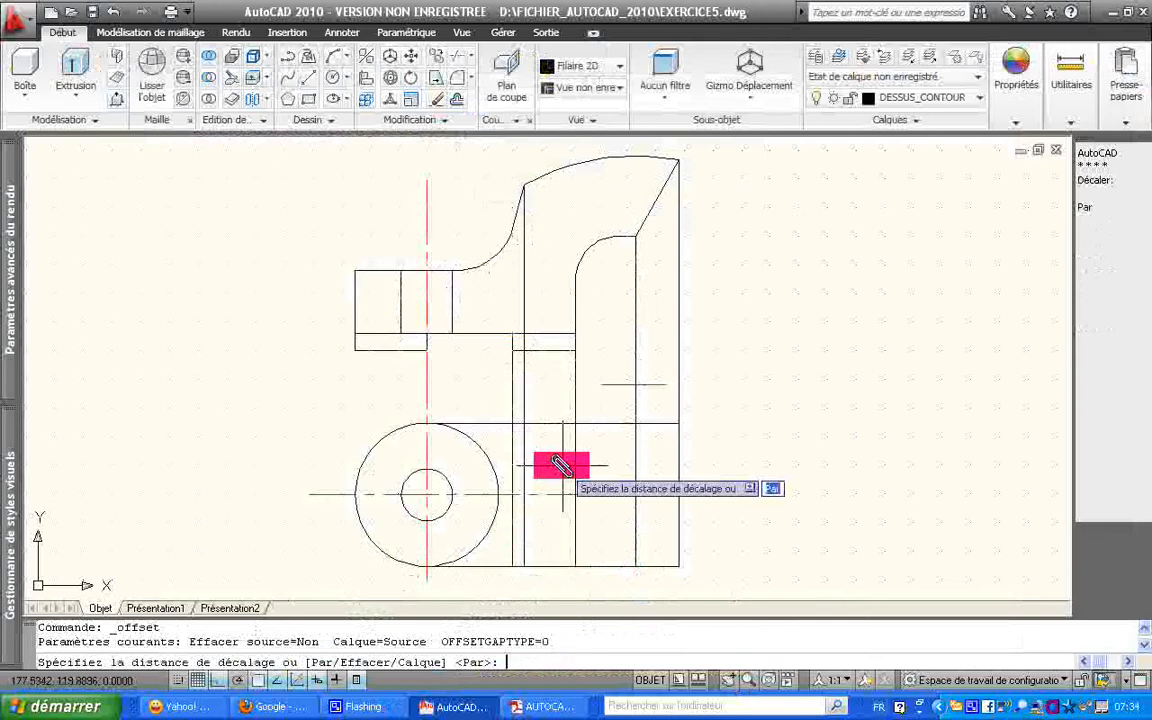
{"action": "type", "text": "12"}
{"action": "key", "text": "Return"}
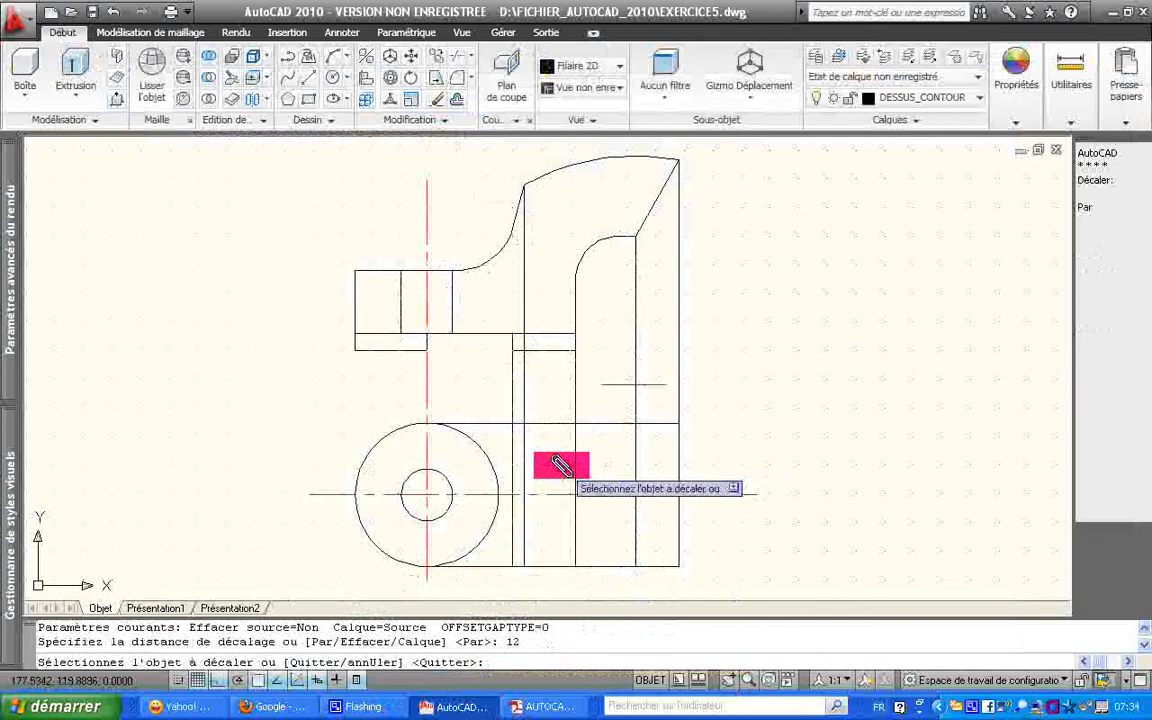
{"action": "left_click", "coordinate": [614, 495]}
{"action": "left_click", "coordinate": [614, 490]}
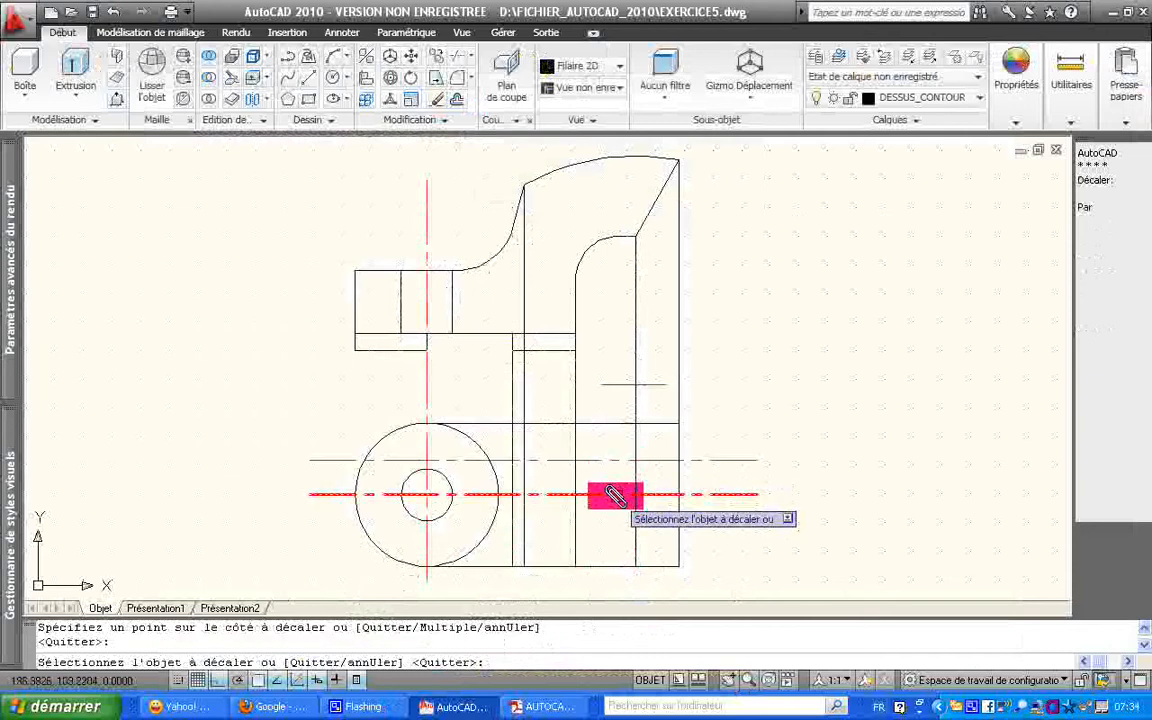
{"action": "left_click", "coordinate": [614, 495]}
{"action": "left_click", "coordinate": [601, 545]}
{"action": "key", "text": "Escape"}
Step: Move the two offset axis lines to the DESSUS_CONTOUR layer and clear the selection
{"action": "middle_click_drag", "start_coordinate": [603, 546], "coordinate": [603, 560]}
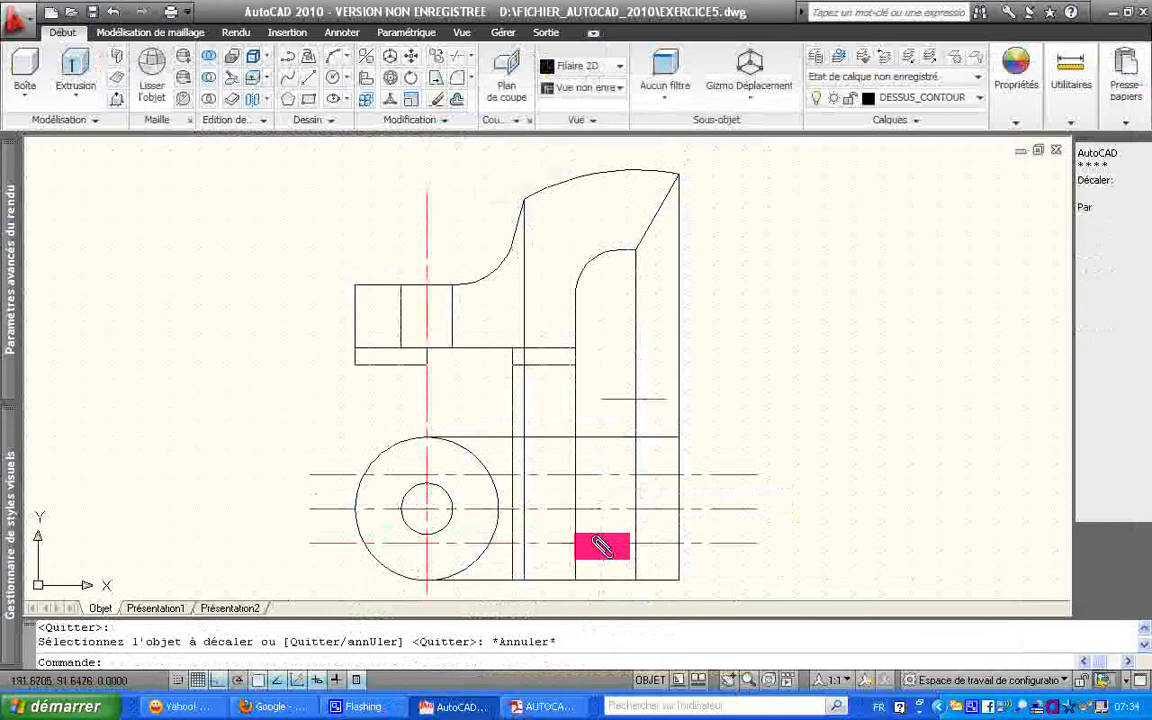
{"action": "left_click", "coordinate": [601, 543]}
{"action": "left_click", "coordinate": [593, 476]}
{"action": "left_click", "coordinate": [690, 407]}
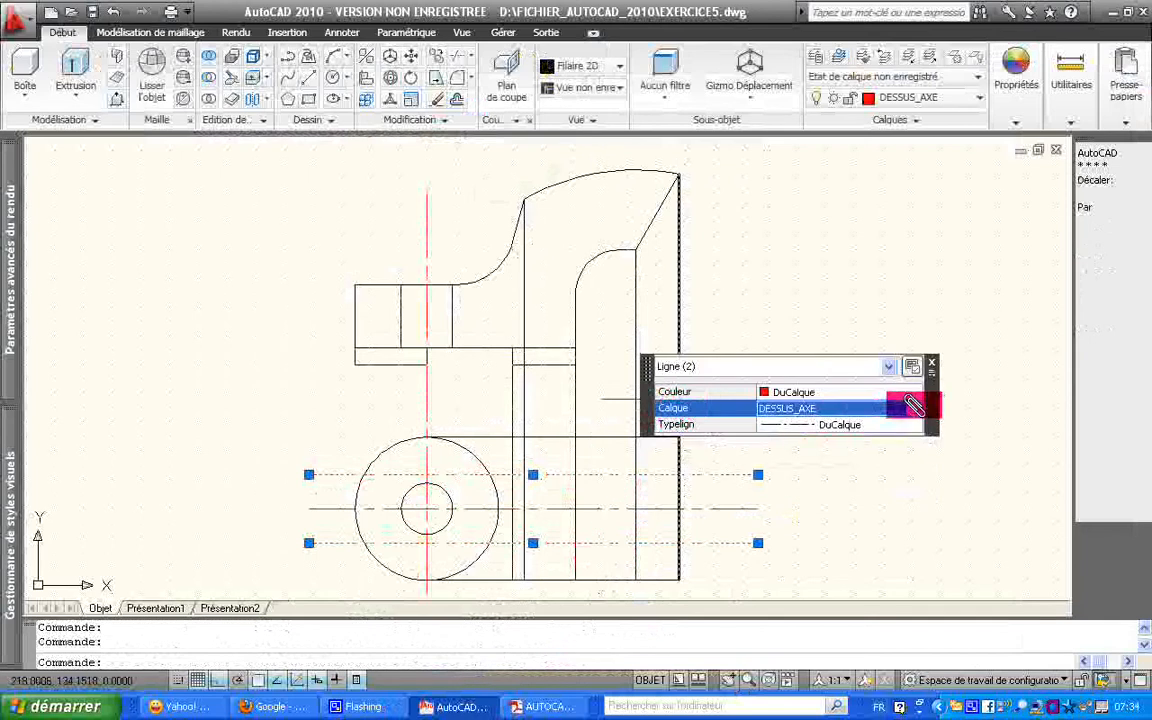
{"action": "left_click", "coordinate": [912, 406]}
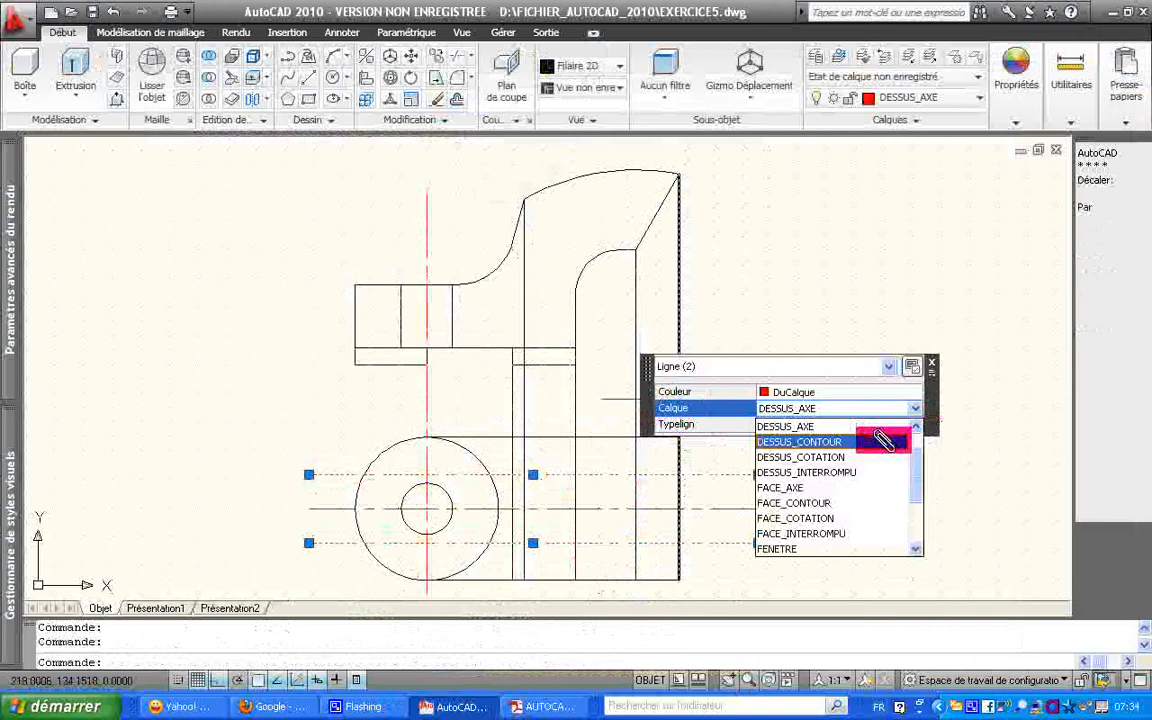
{"action": "left_click", "coordinate": [884, 440]}
{"action": "left_click", "coordinate": [931, 362]}
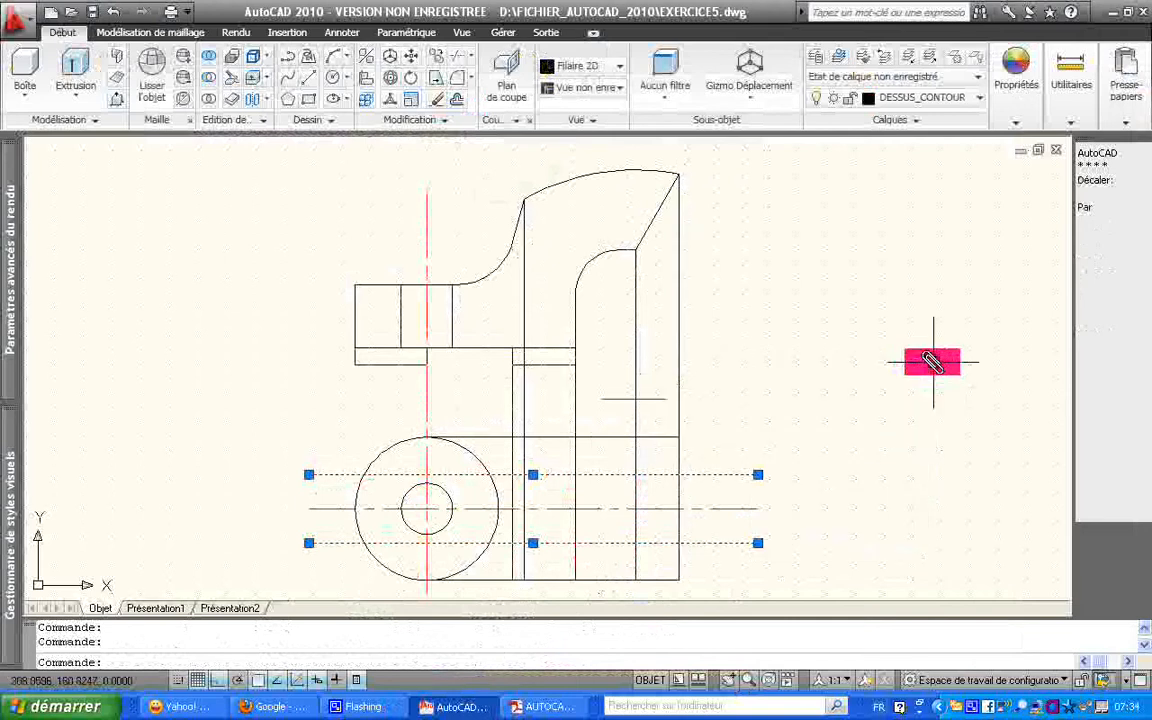
{"action": "key", "text": "Escape"}
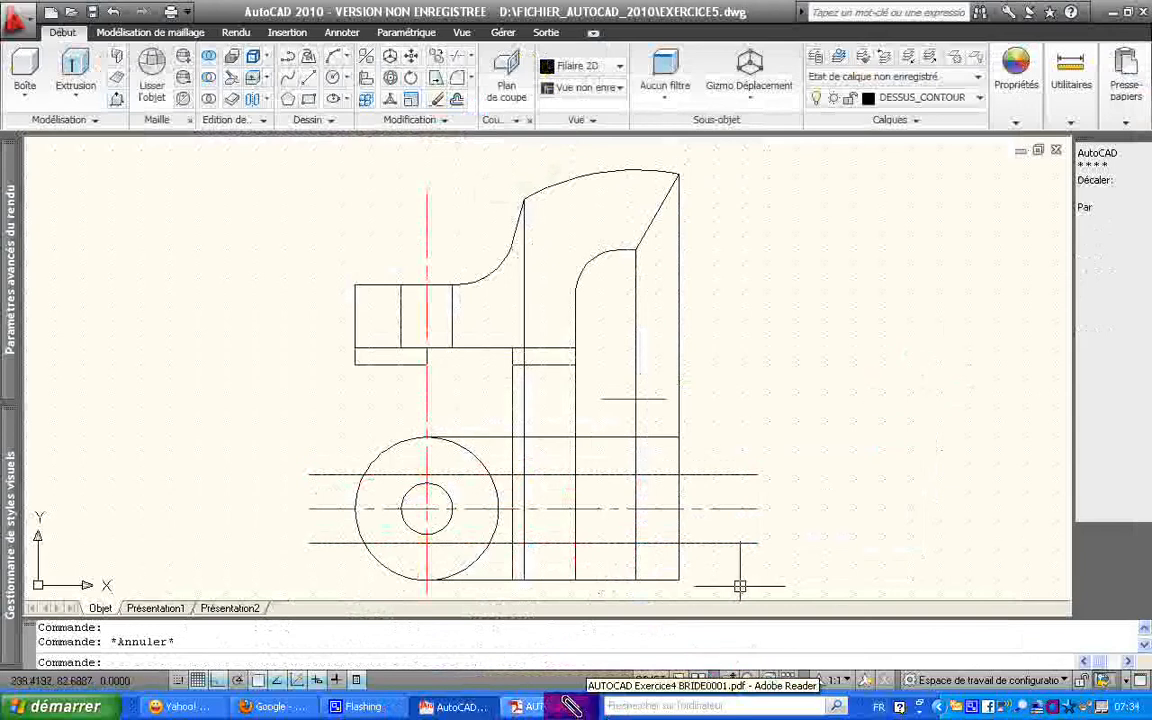
Step: Check the exercise PDF, try offsetting the vertical axis by 30 toward the head in AutoCAD, and erase the resulting copy
{"action": "left_click", "coordinate": [570, 706]}
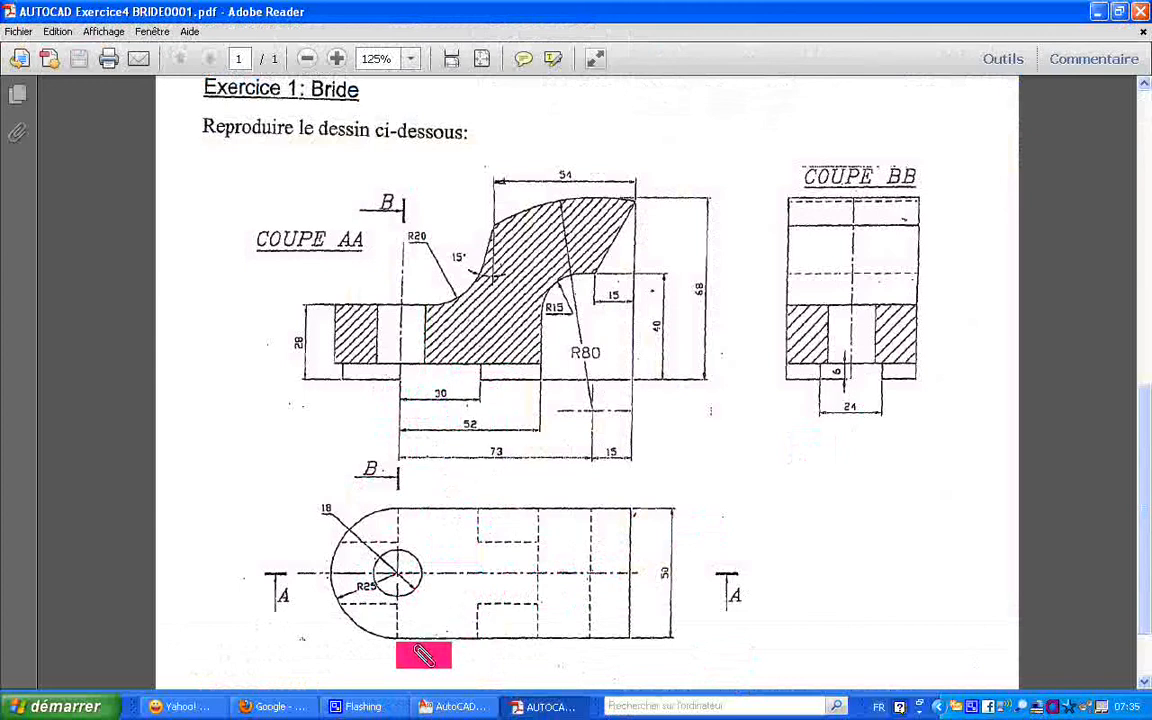
{"action": "left_click", "coordinate": [456, 706]}
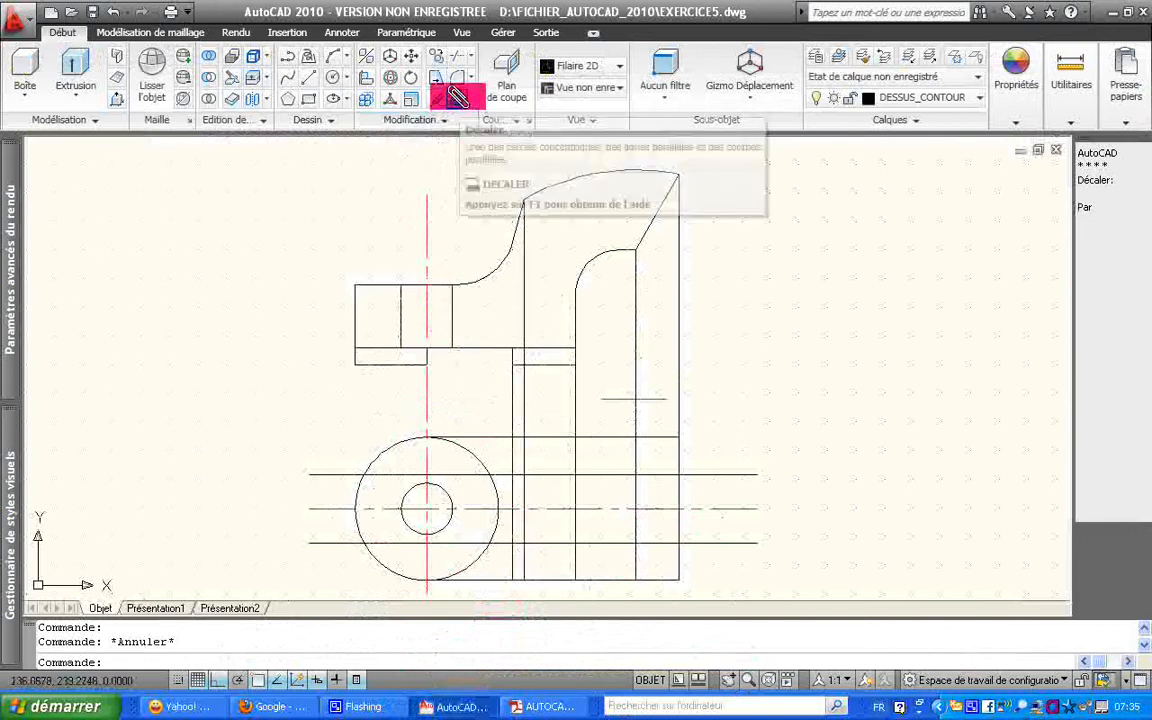
{"action": "left_click", "coordinate": [457, 96]}
{"action": "type", "text": "30"}
{"action": "key", "text": "Return"}
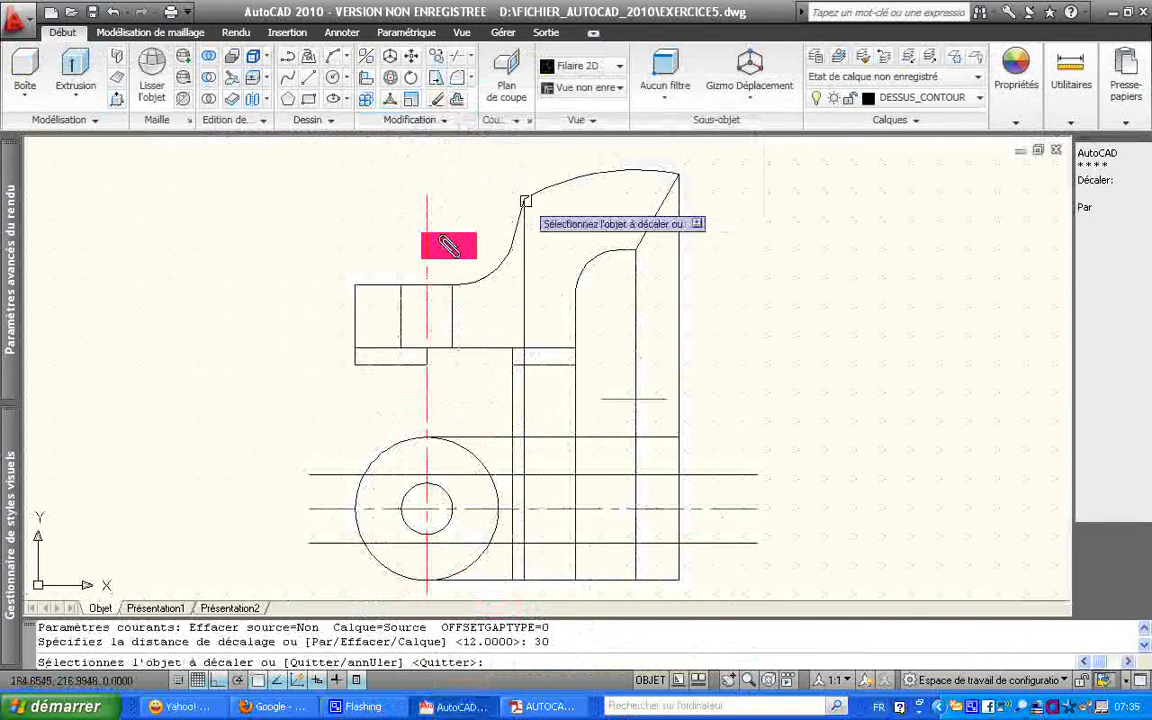
{"action": "left_click", "coordinate": [427, 400]}
{"action": "left_click", "coordinate": [544, 419]}
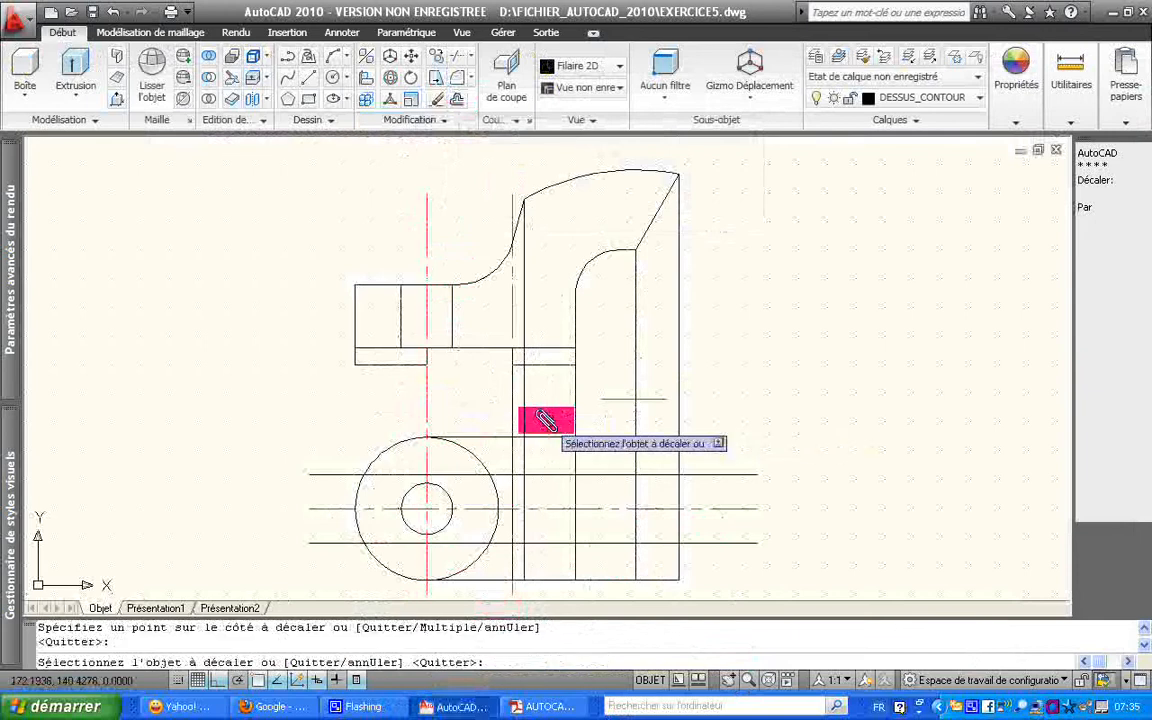
{"action": "key", "text": "Escape"}
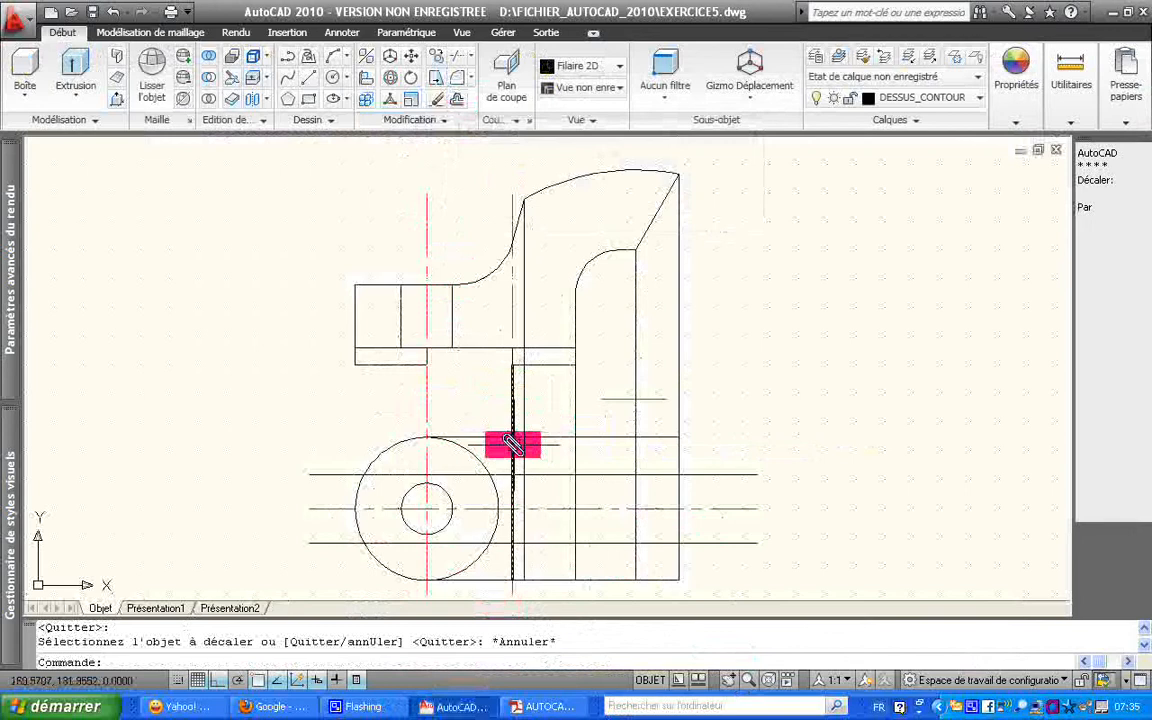
{"action": "left_click", "coordinate": [512, 322]}
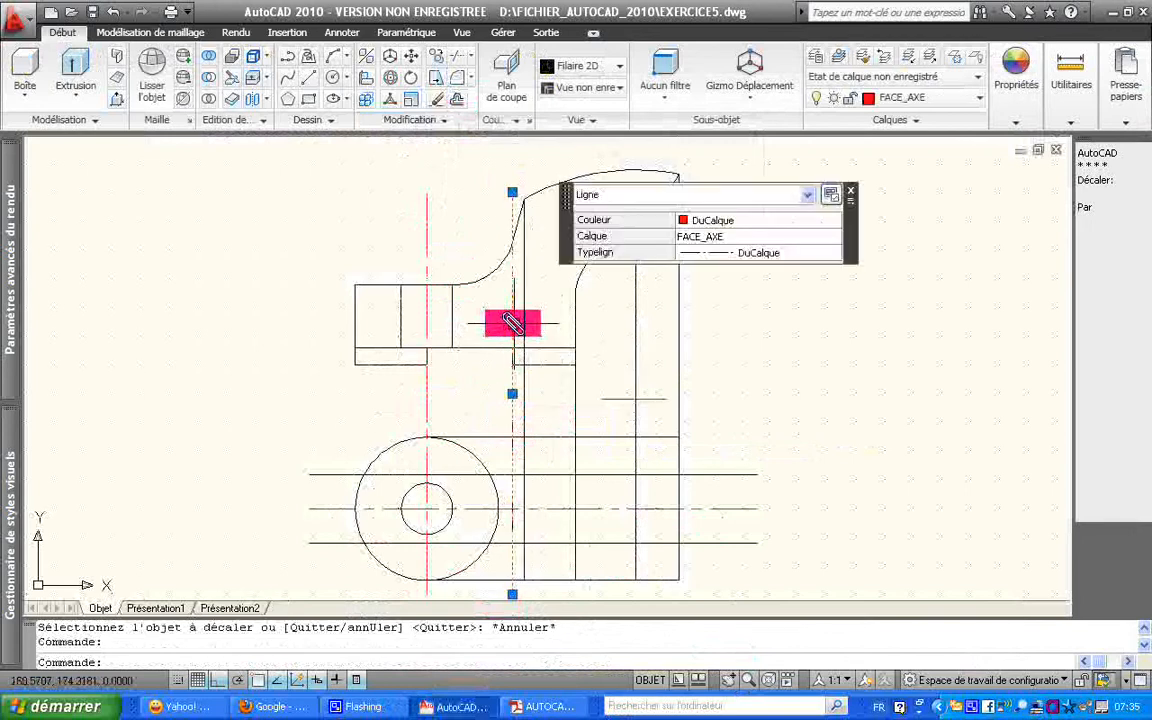
{"action": "key", "text": "Delete"}
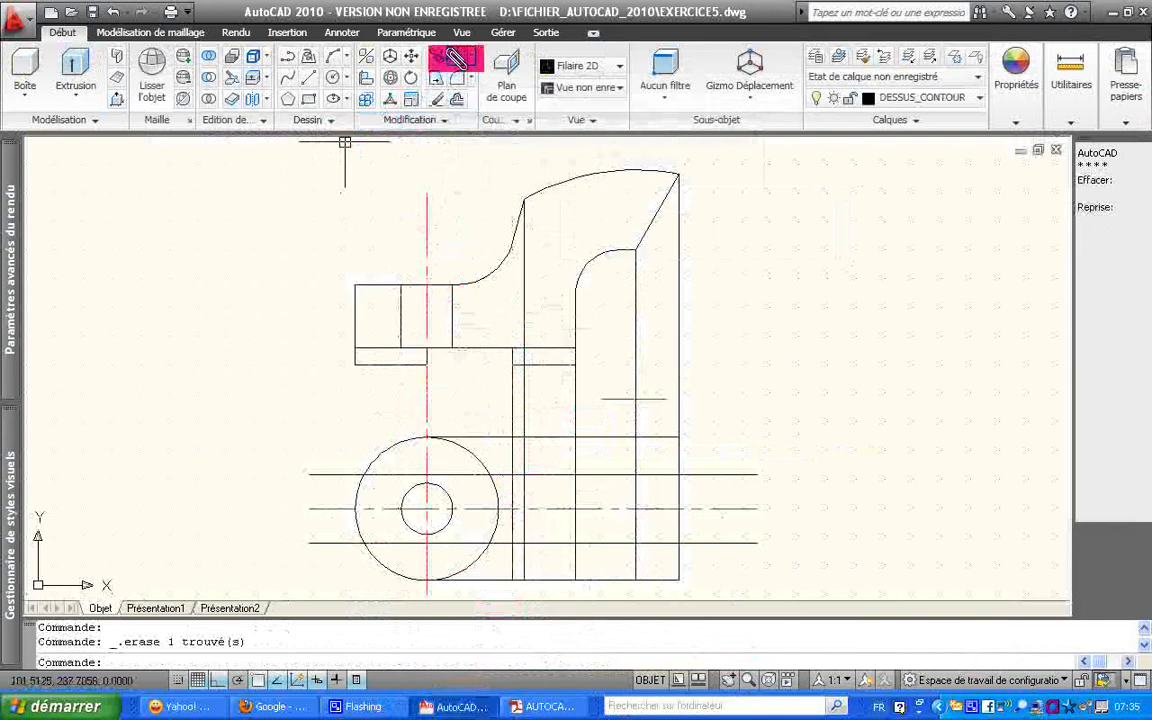
Step: Trim both horizontal foot lines in the top view between the vertical axis and the first projection line, and beyond the body's inner-edge projection line
{"action": "left_click", "coordinate": [455, 58]}
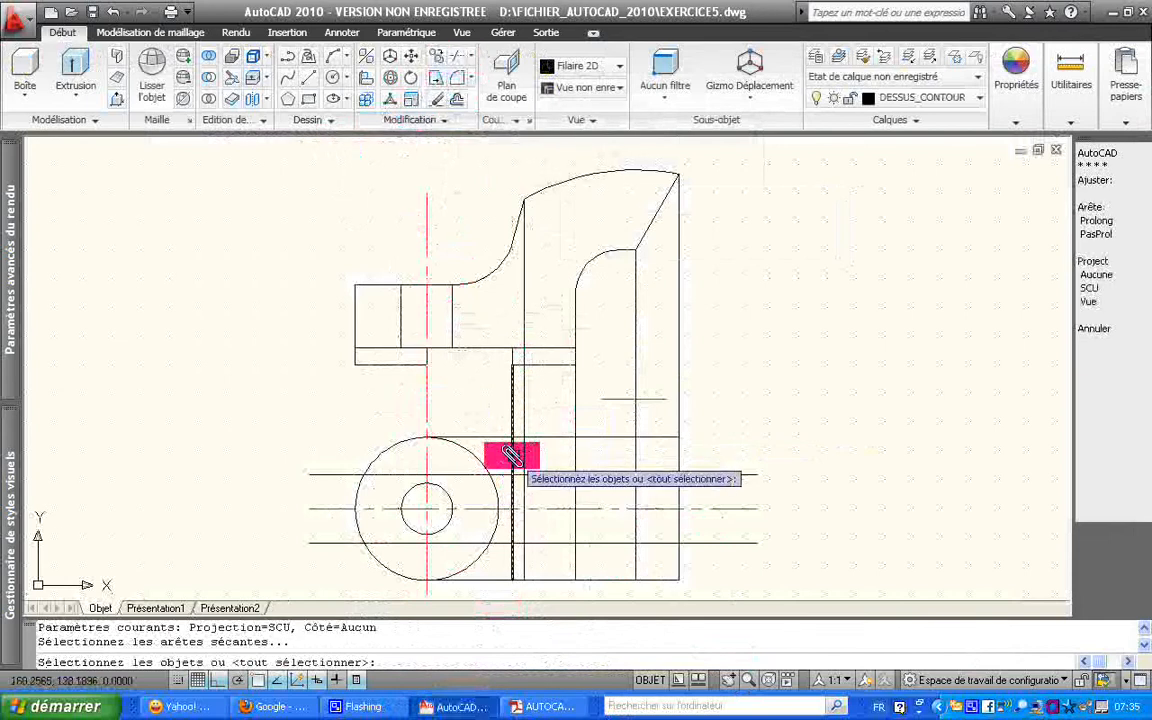
{"action": "left_click", "coordinate": [512, 455]}
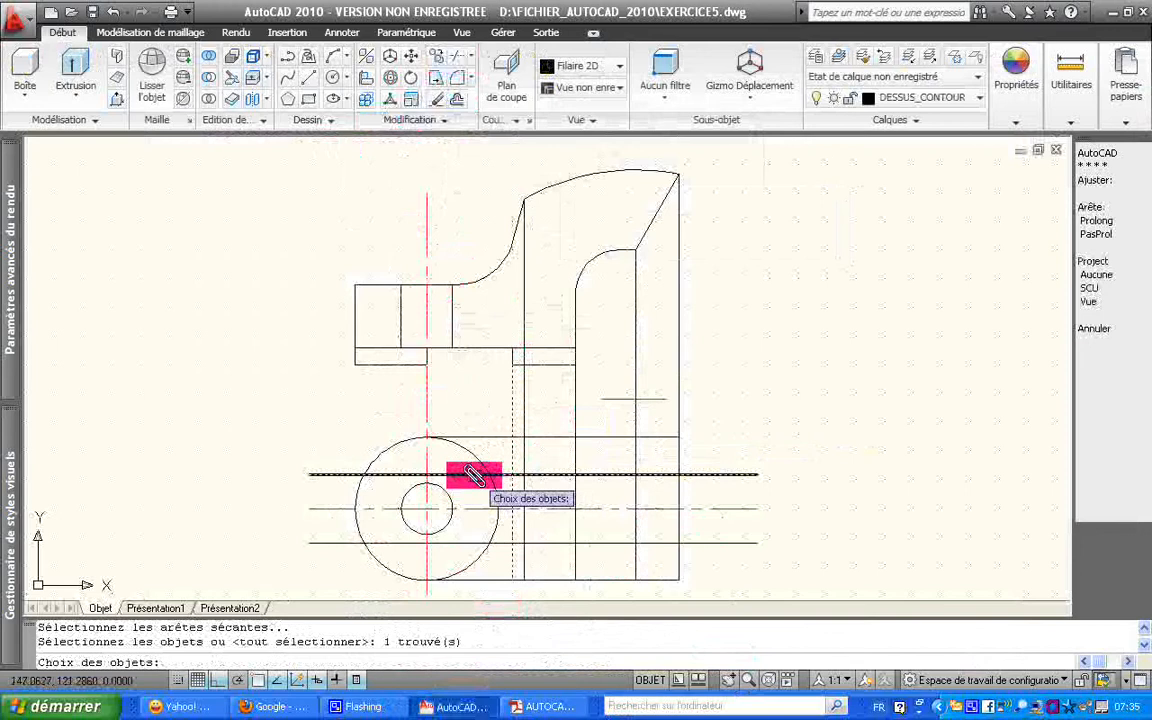
{"action": "left_click", "coordinate": [470, 474]}
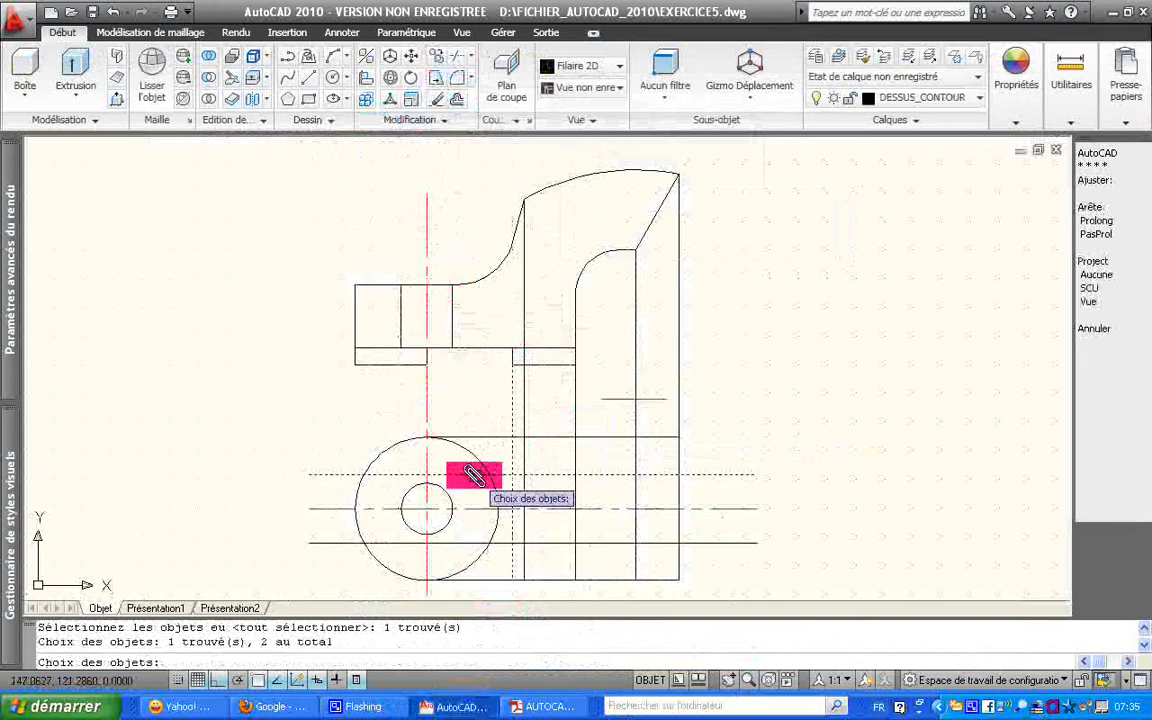
{"action": "left_click", "coordinate": [466, 542]}
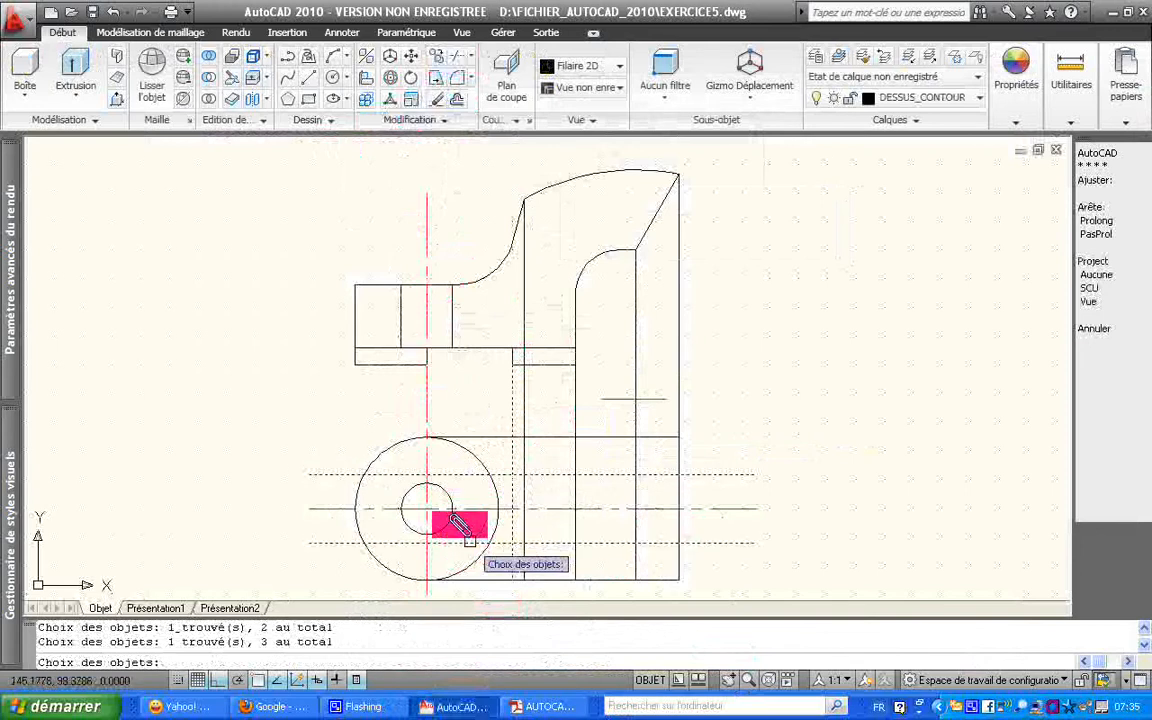
{"action": "left_click", "coordinate": [426, 464]}
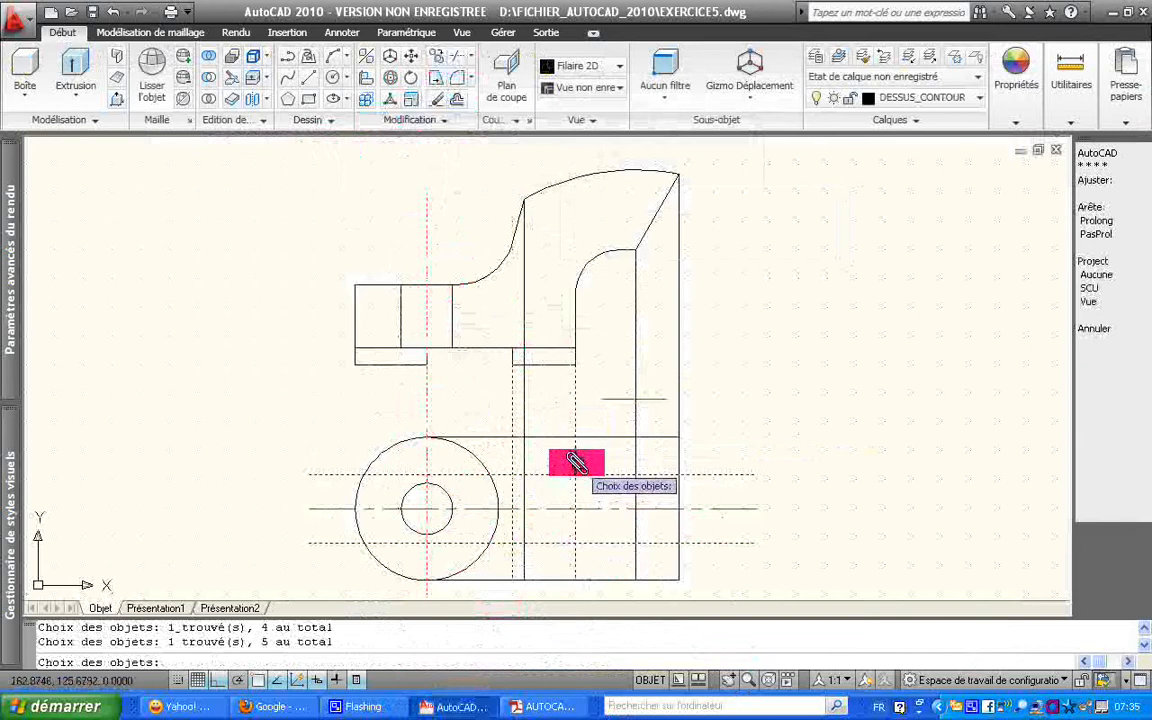
{"action": "key", "text": "Return"}
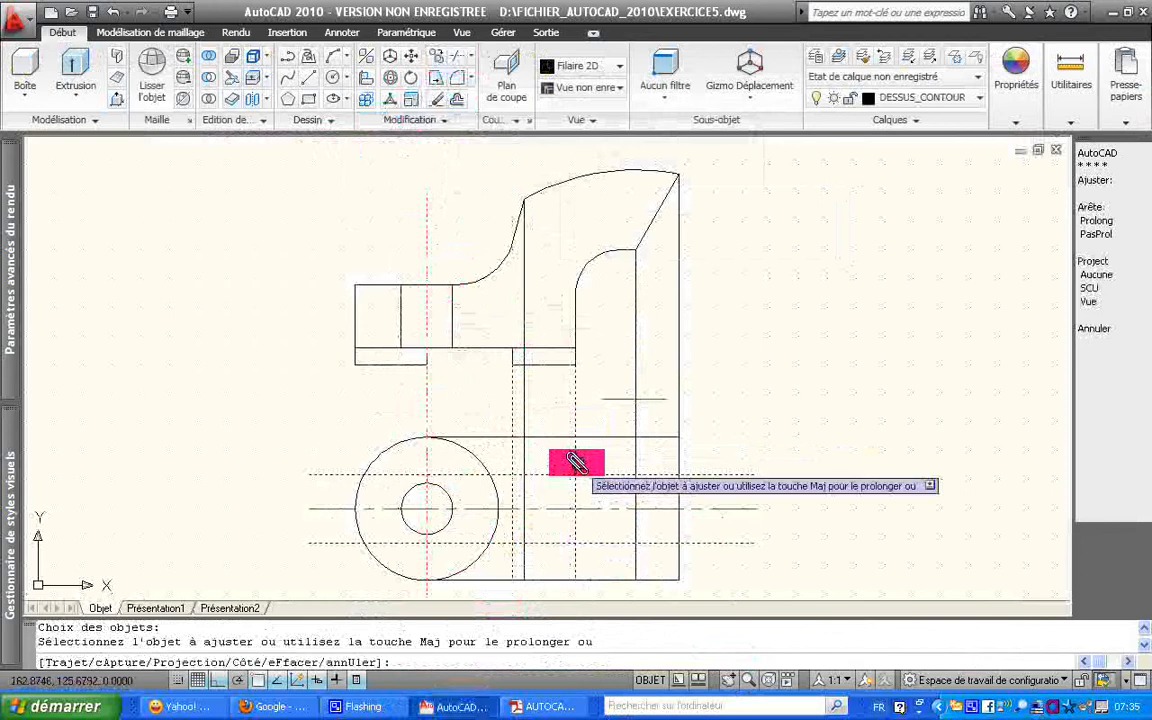
{"action": "left_click", "coordinate": [477, 478]}
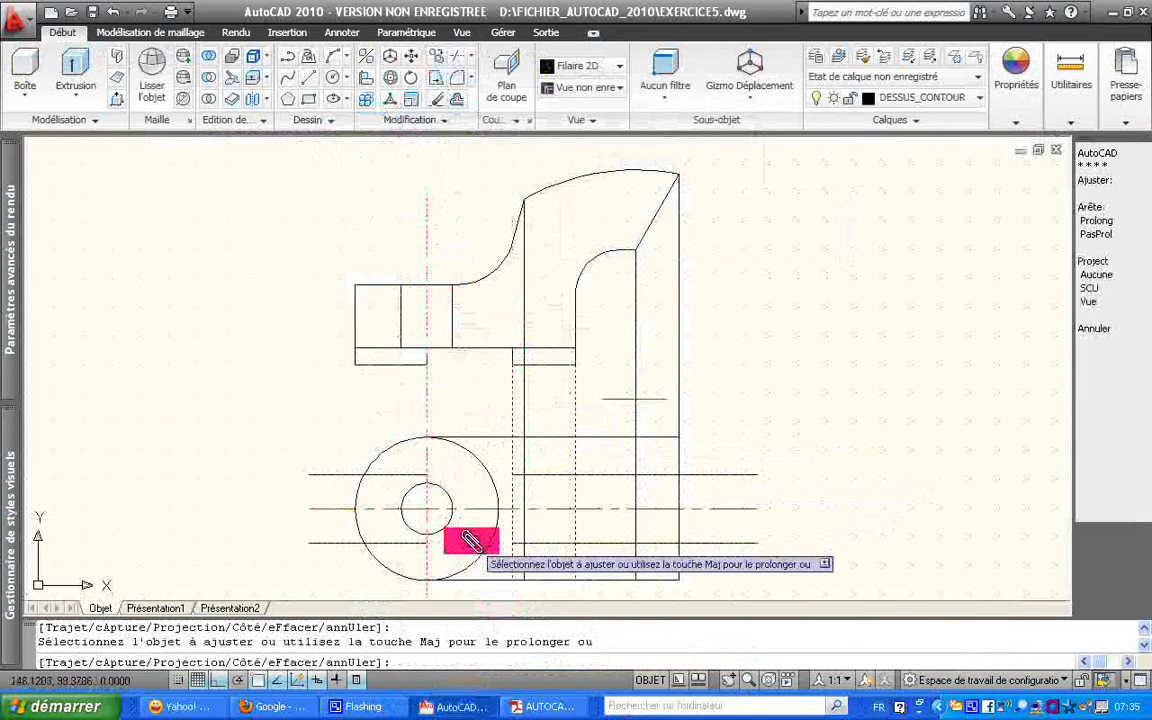
{"action": "left_click", "coordinate": [614, 476]}
{"action": "left_click", "coordinate": [610, 543]}
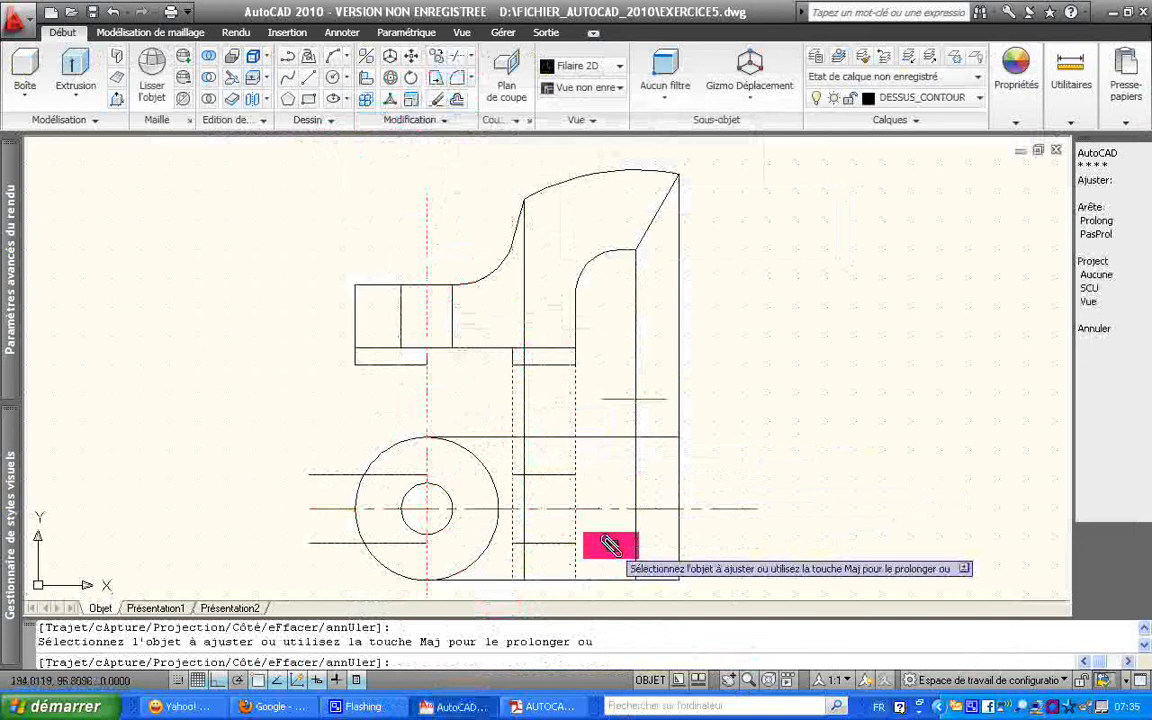
{"action": "key", "text": "Escape"}
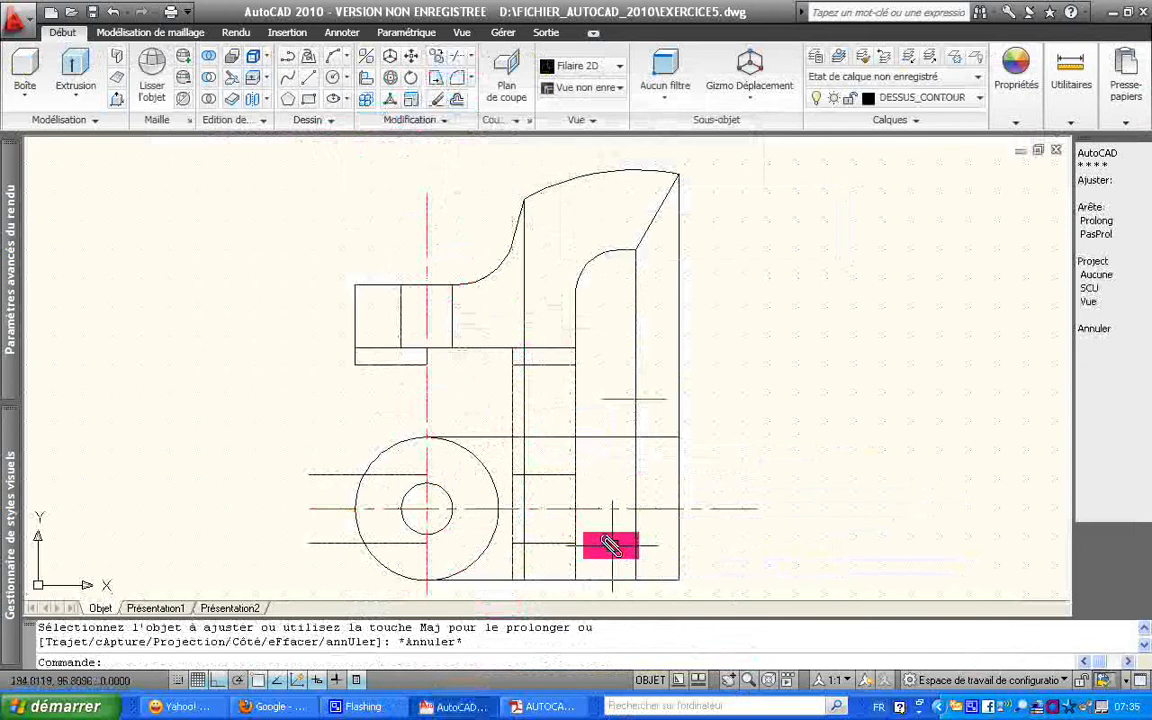
Step: Trim the outer ends of the two horizontal foot lines where they extend past the large circle in the top view
{"action": "key", "text": "Return"}
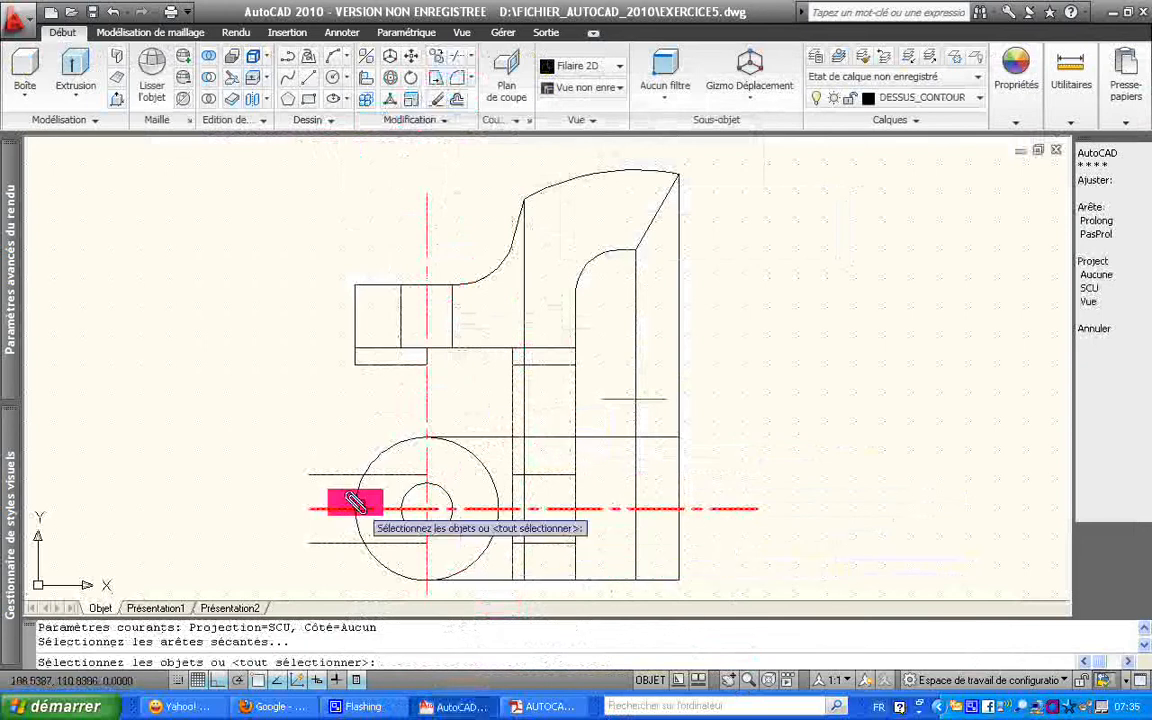
{"action": "left_click", "coordinate": [355, 495]}
{"action": "left_click", "coordinate": [376, 475]}
{"action": "left_click", "coordinate": [346, 541]}
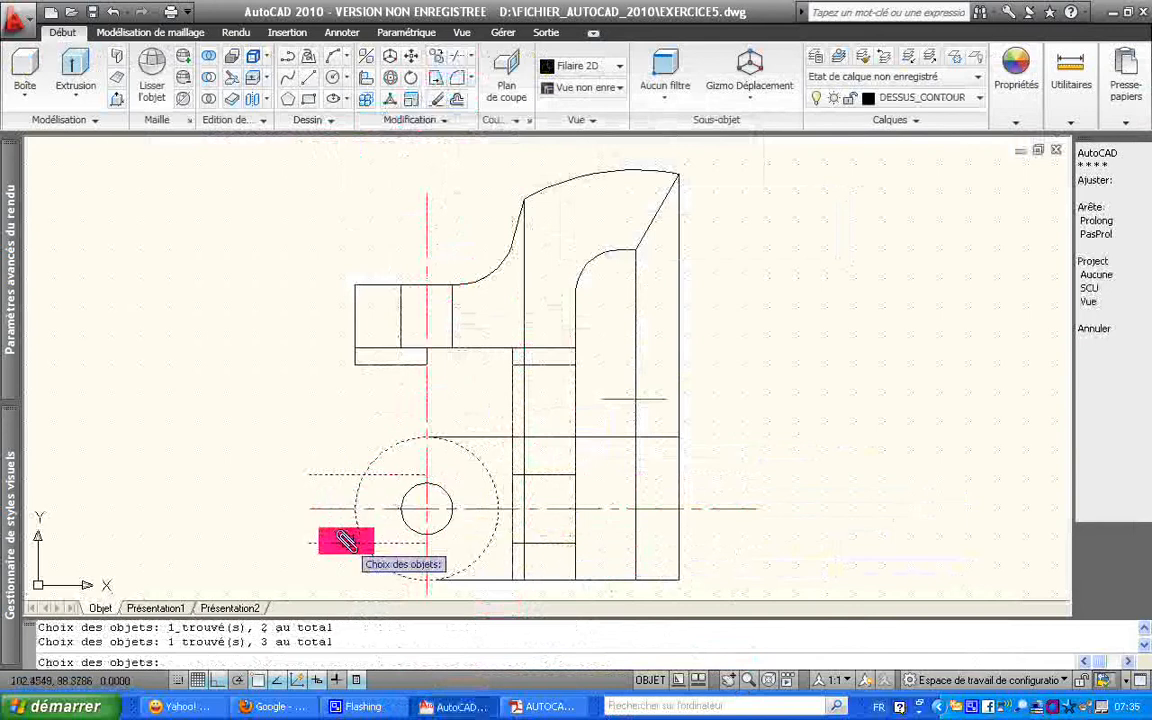
{"action": "key", "text": "Return"}
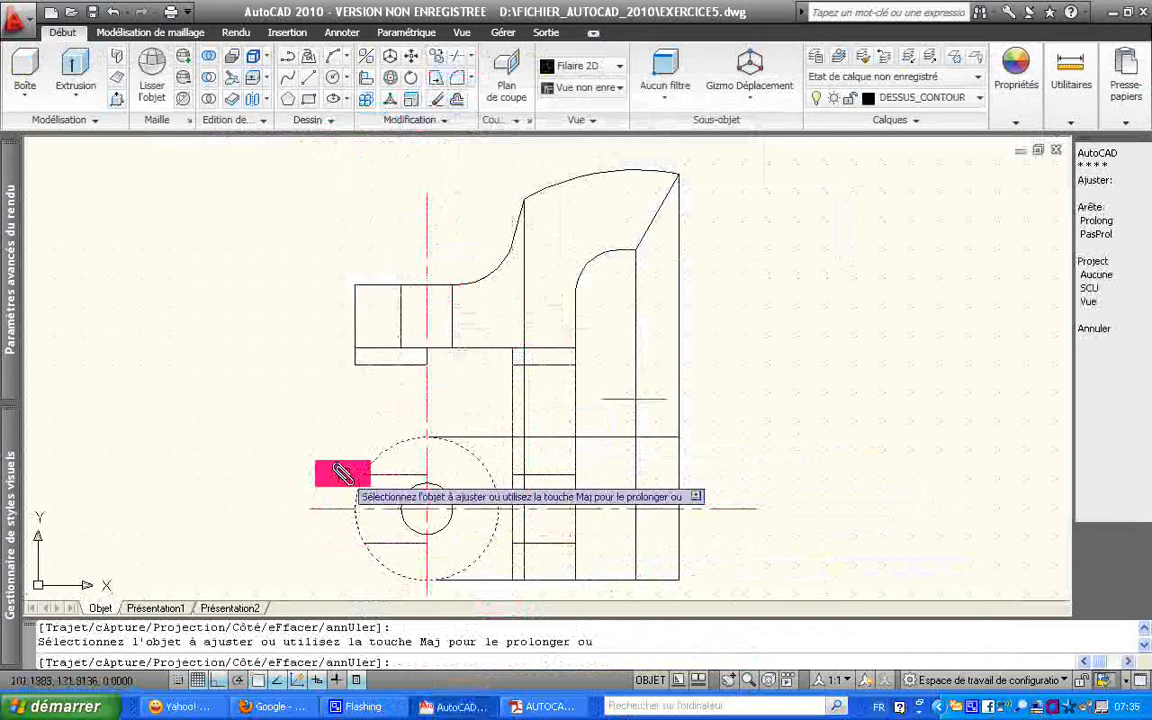
{"action": "key", "text": "Escape"}
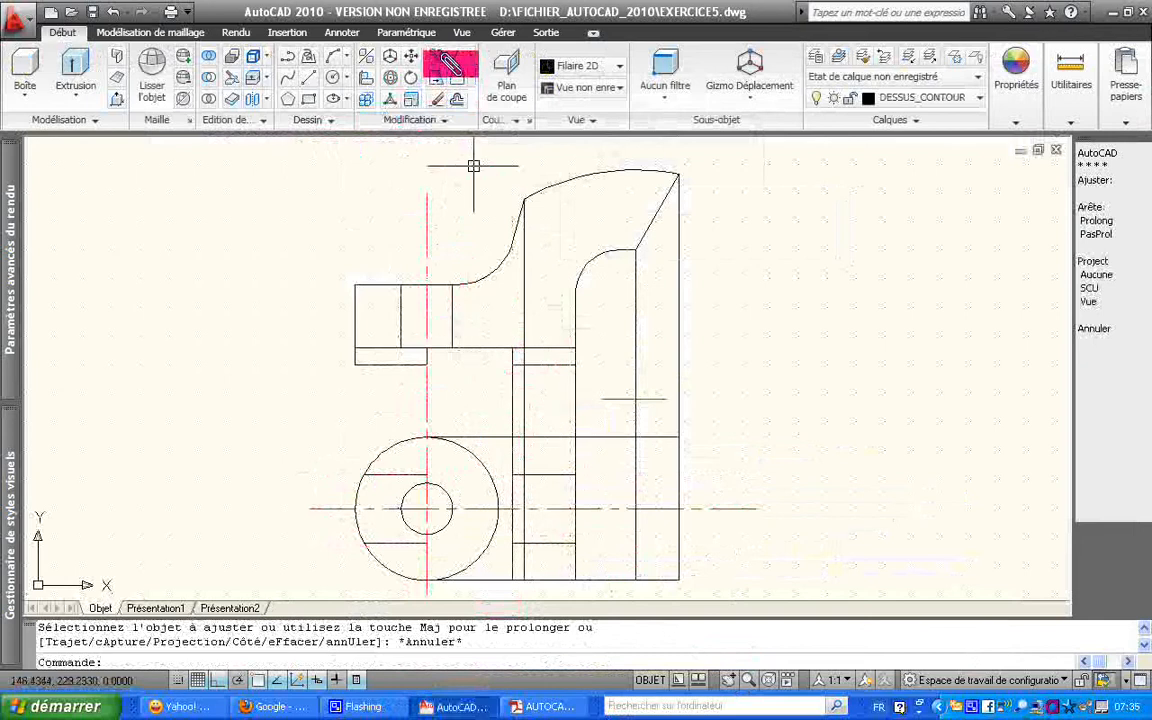
Step: Trim the foot edge's vertical projection line between the front view and the top view's upper contour line
{"action": "left_click", "coordinate": [450, 58]}
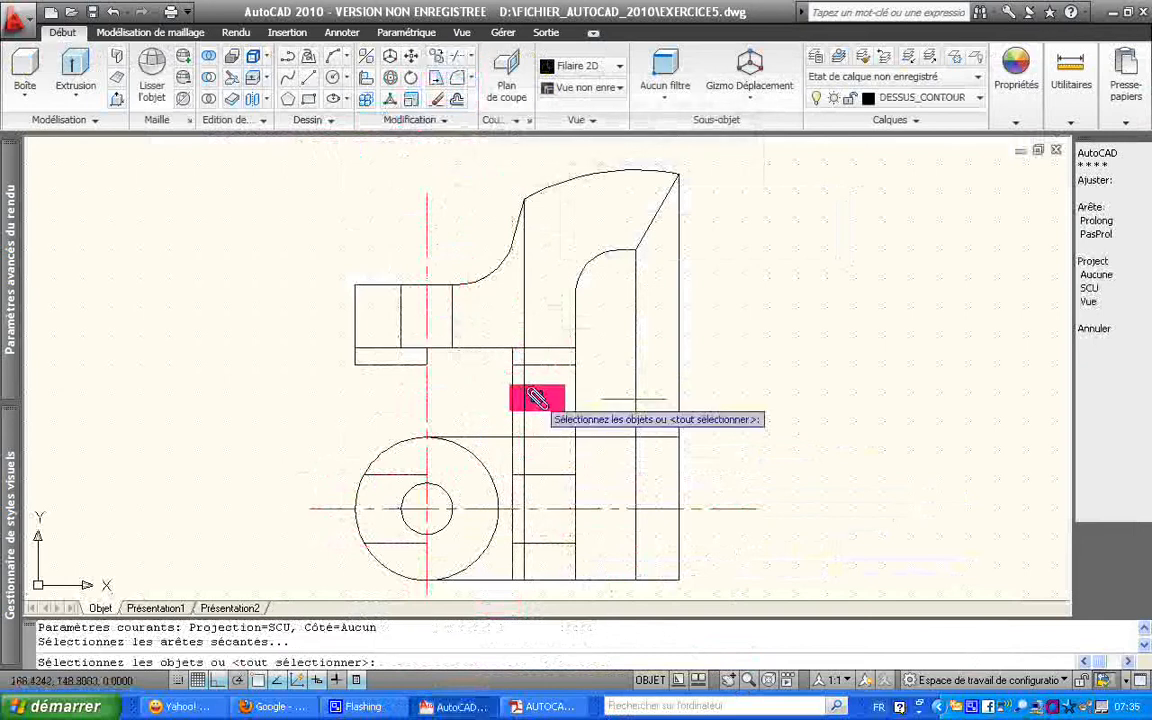
{"action": "left_click", "coordinate": [541, 434]}
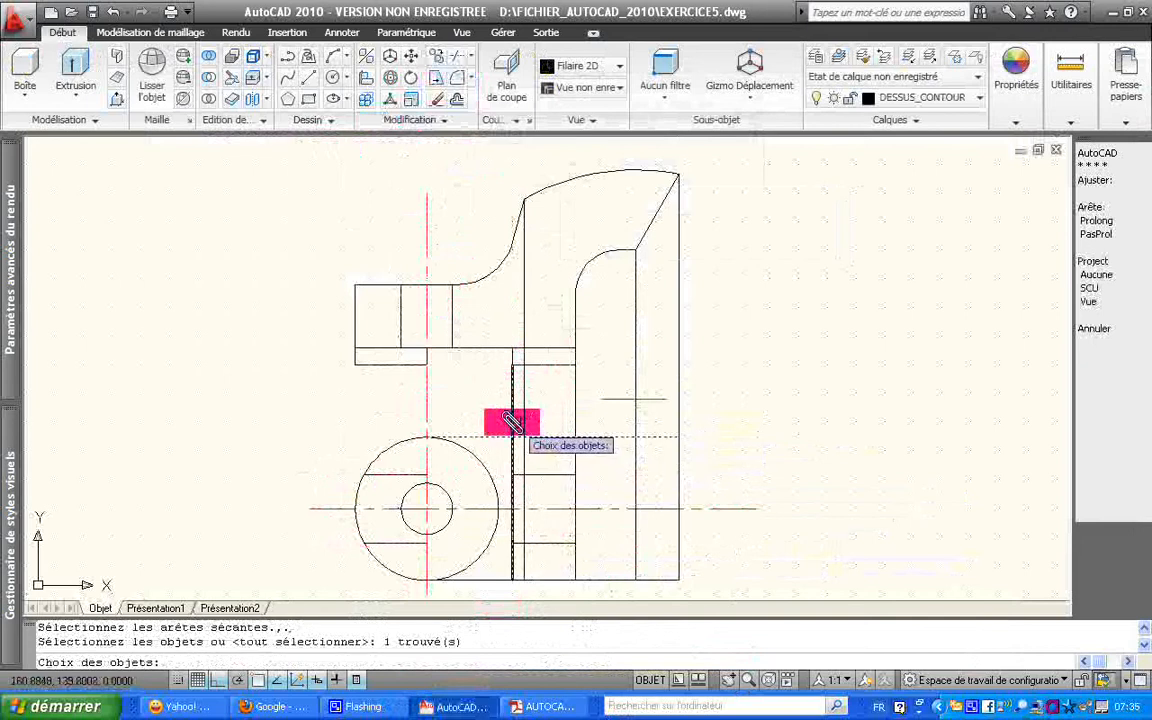
{"action": "left_click", "coordinate": [511, 420]}
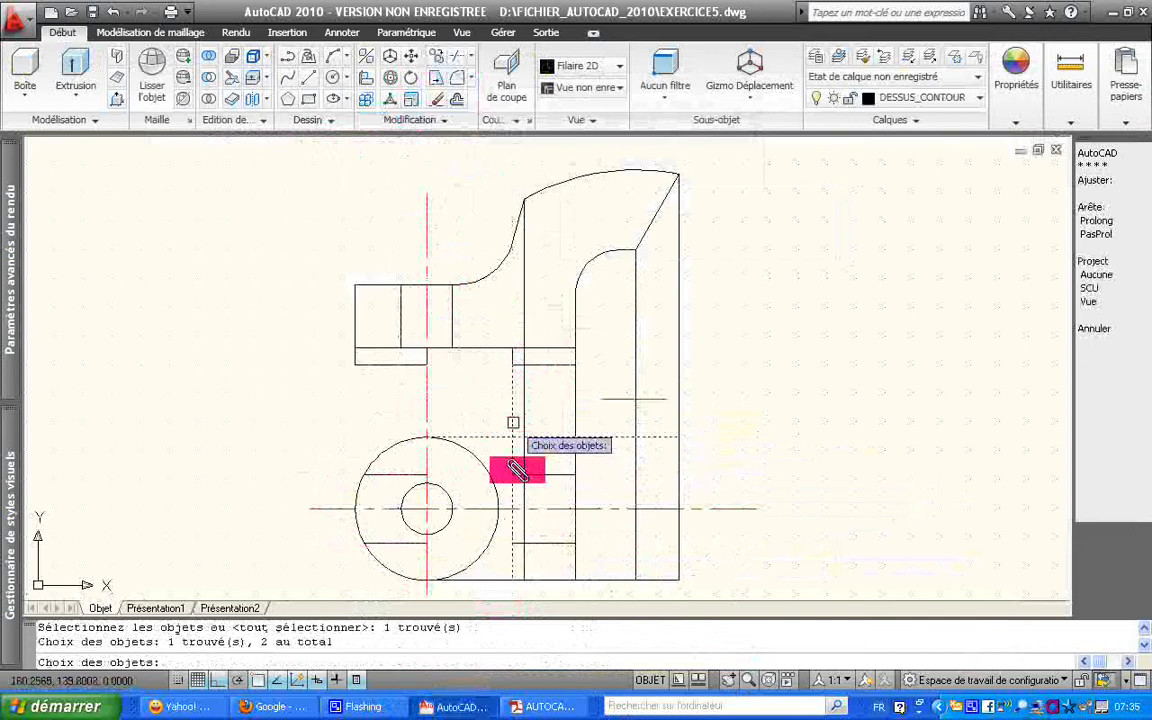
{"action": "left_click", "coordinate": [533, 578]}
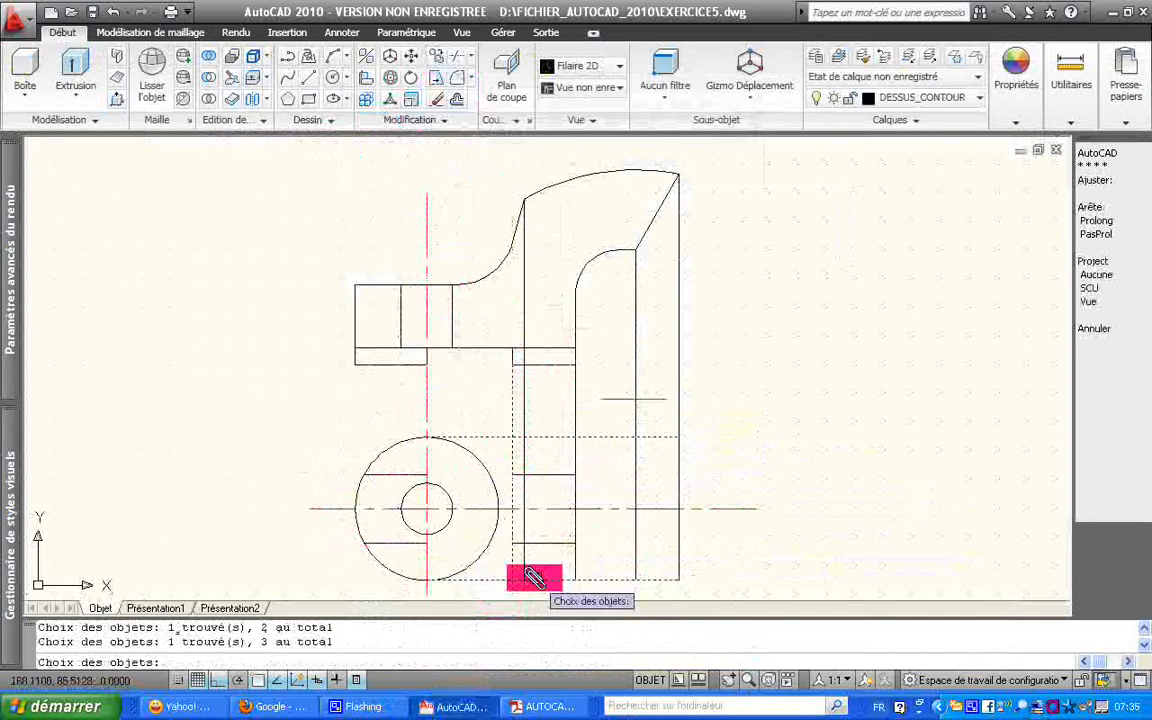
{"action": "key", "text": "Return"}
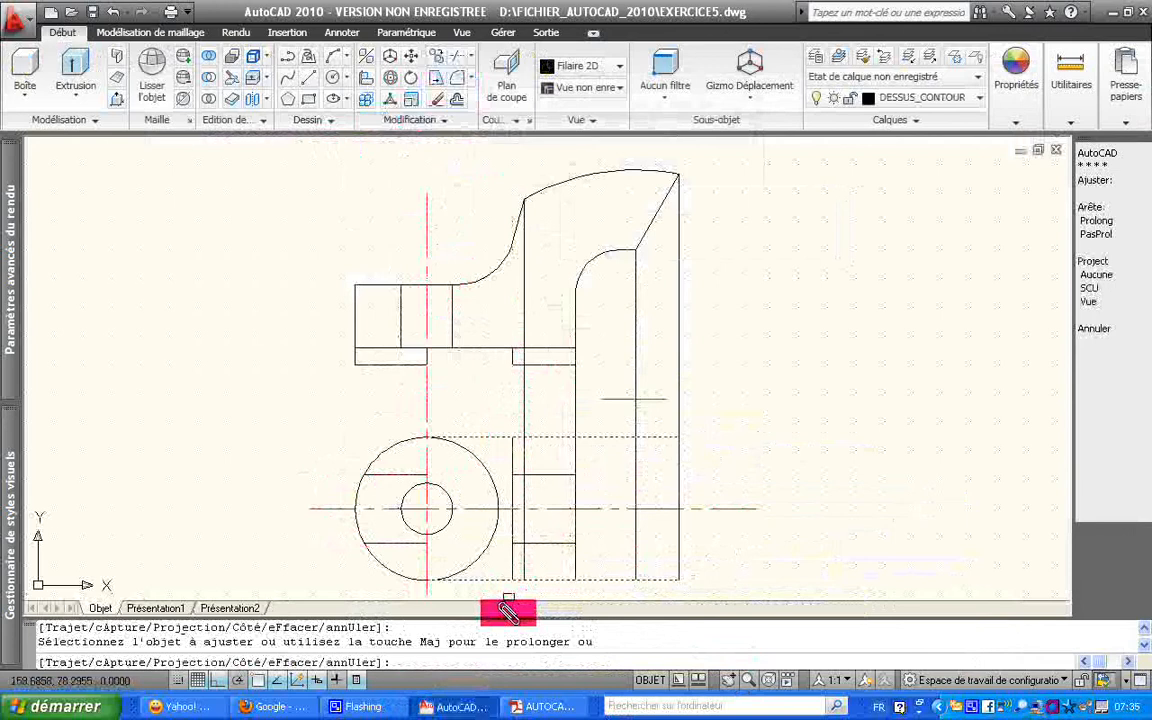
{"action": "key", "text": "Return"}
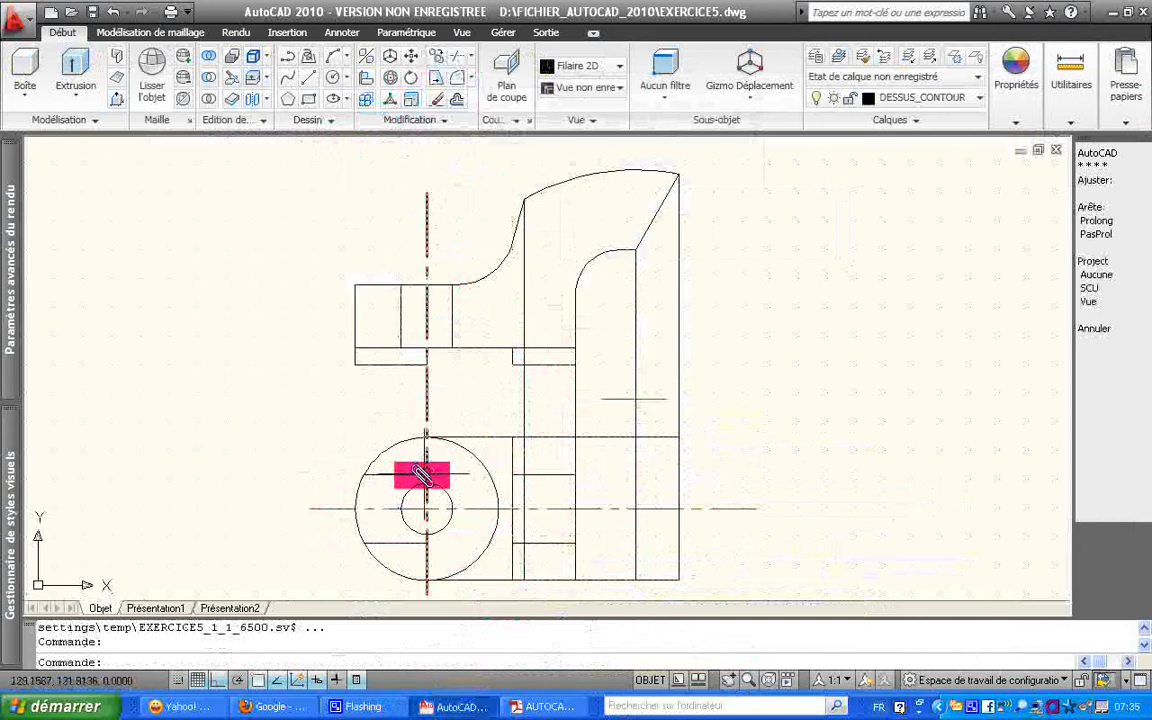
Step: Check the hidden foot edges in the exercise PDF and trim the vertical foot edge between the two short horizontal lines in AutoCAD
{"action": "left_click", "coordinate": [530, 707]}
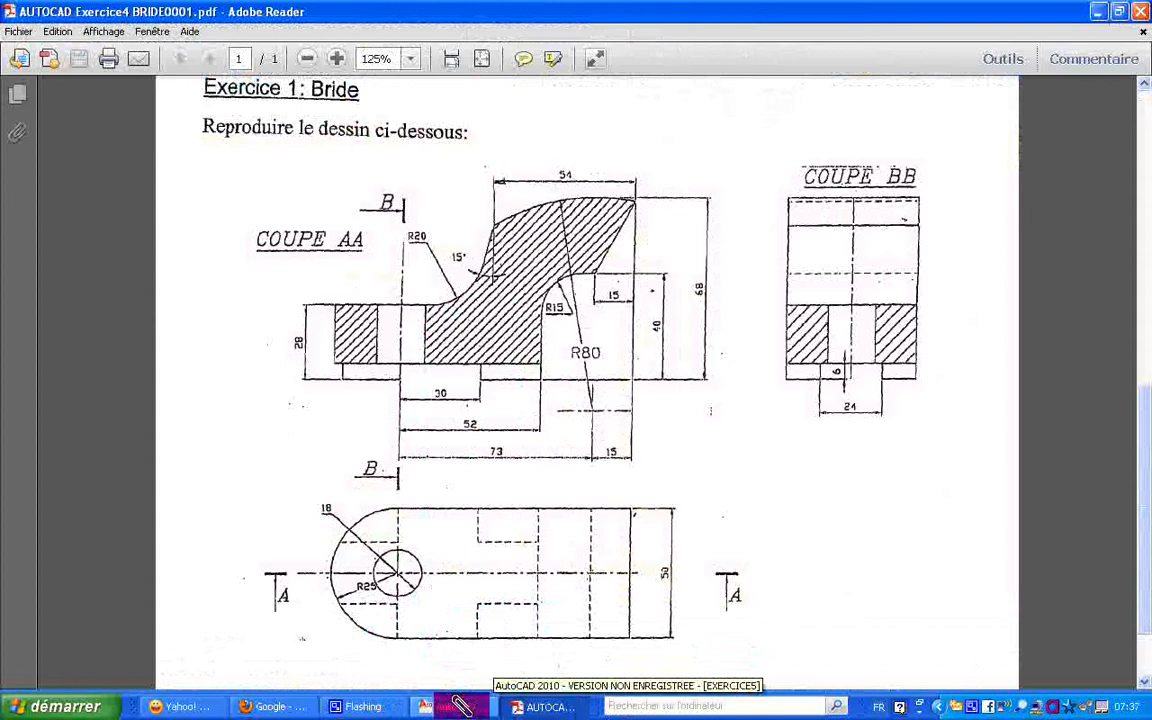
{"action": "left_click", "coordinate": [462, 706]}
{"action": "left_click", "coordinate": [547, 543]}
{"action": "left_click", "coordinate": [511, 495]}
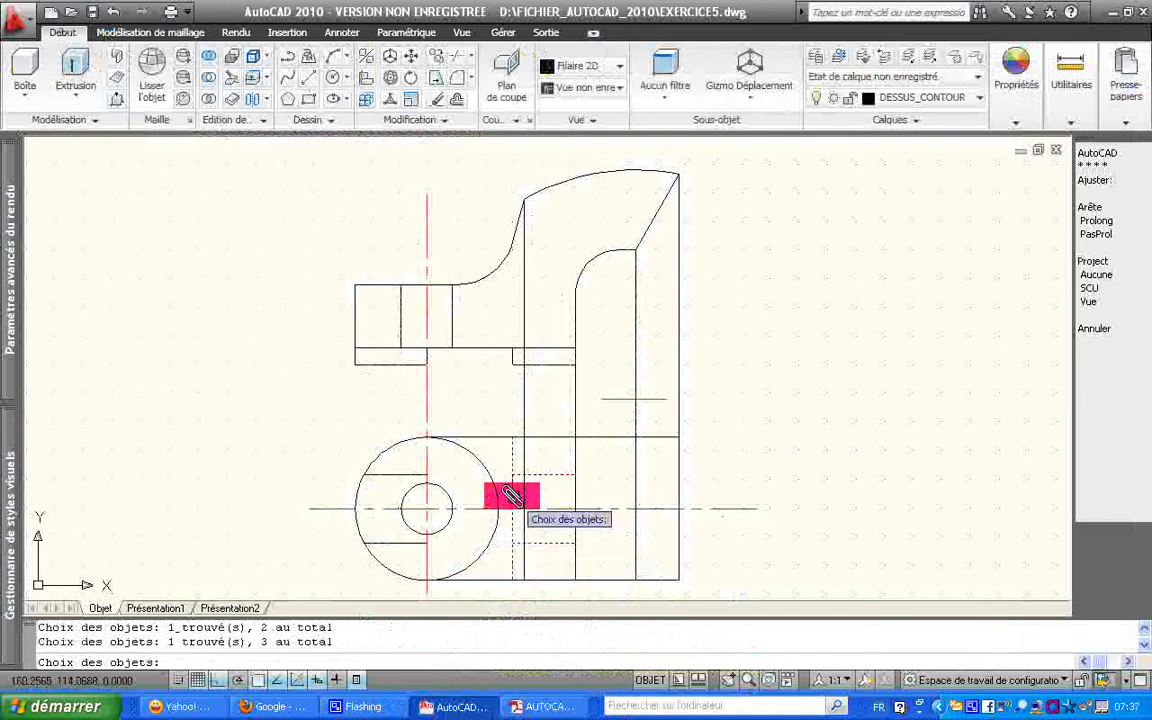
{"action": "key", "text": "Return"}
{"action": "left_click", "coordinate": [511, 496]}
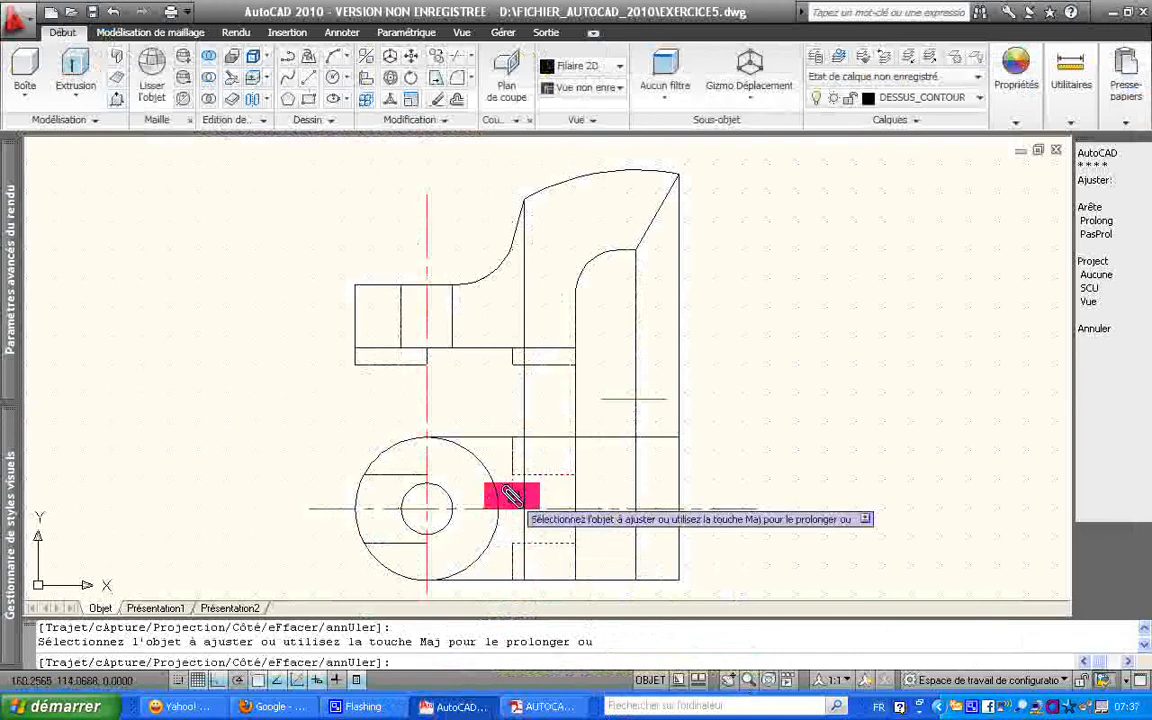
{"action": "key", "text": "Escape"}
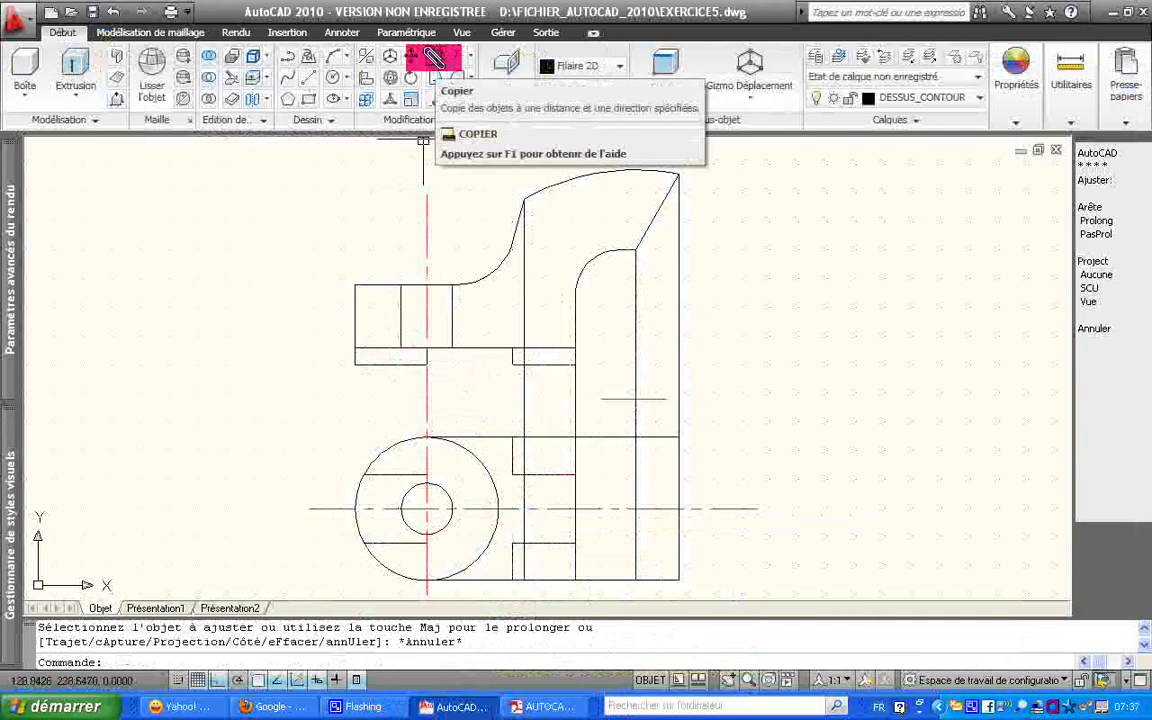
Step: Copy the upper short vertical foot edge from its upper endpoint to the large circle's topmost point on the vertical axis
{"action": "left_click", "coordinate": [433, 58]}
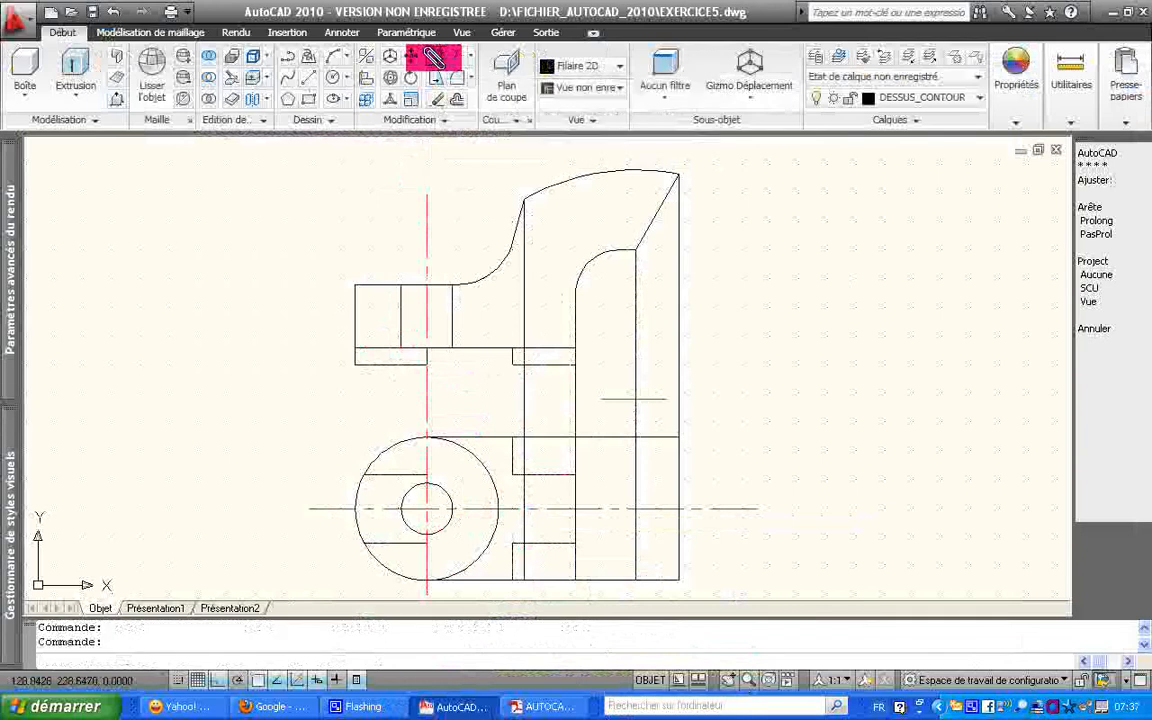
{"action": "left_click", "coordinate": [509, 462]}
{"action": "key", "text": "Return"}
{"action": "left_click", "coordinate": [510, 441]}
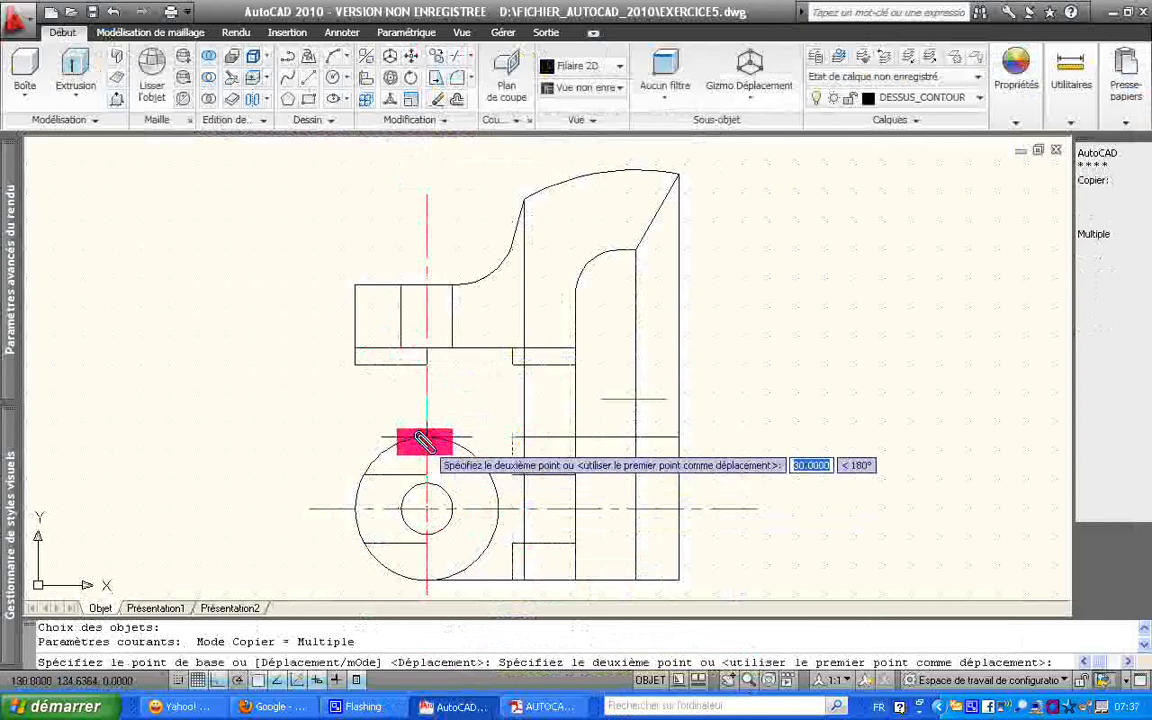
{"action": "left_click", "coordinate": [425, 441]}
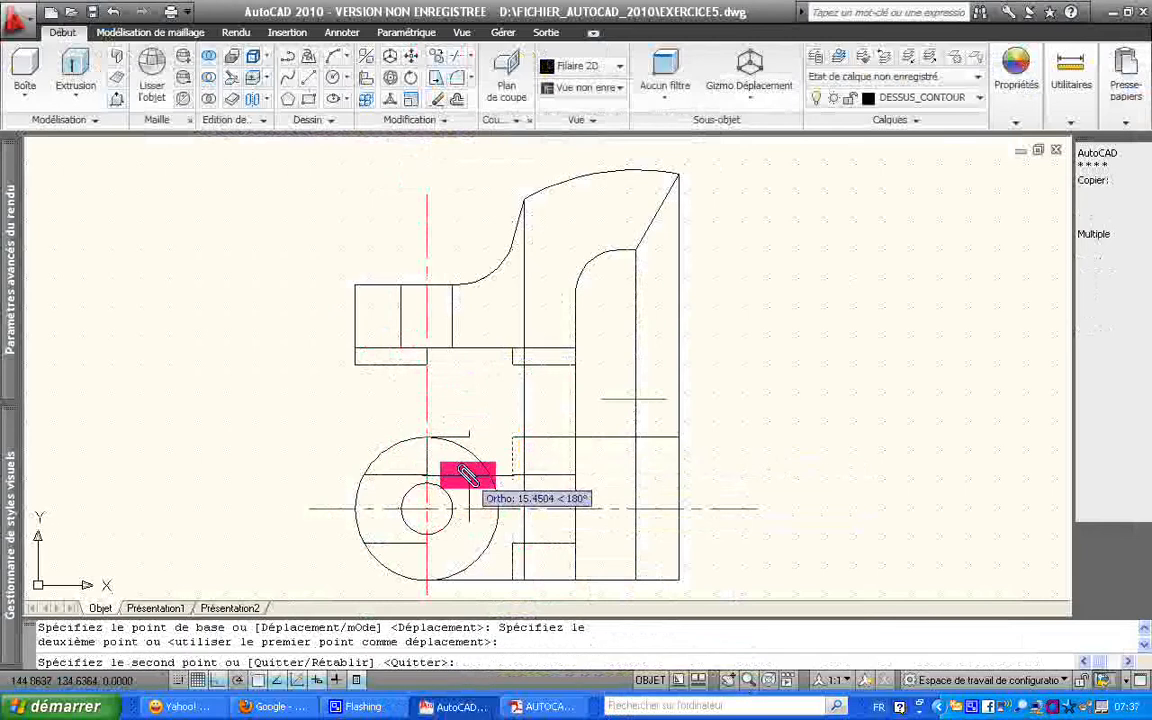
{"action": "key", "text": "Escape"}
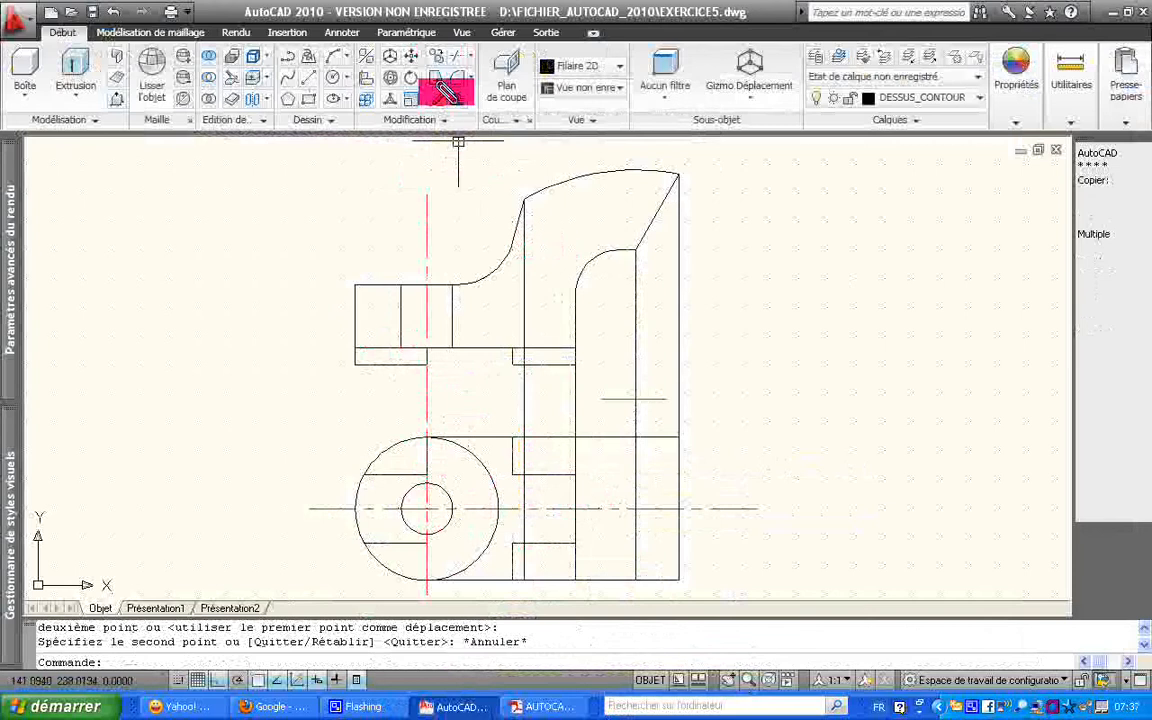
Step: Copy the lower short vertical foot edge to the large circle's bottommost point on the vertical axis
{"action": "left_click", "coordinate": [434, 55]}
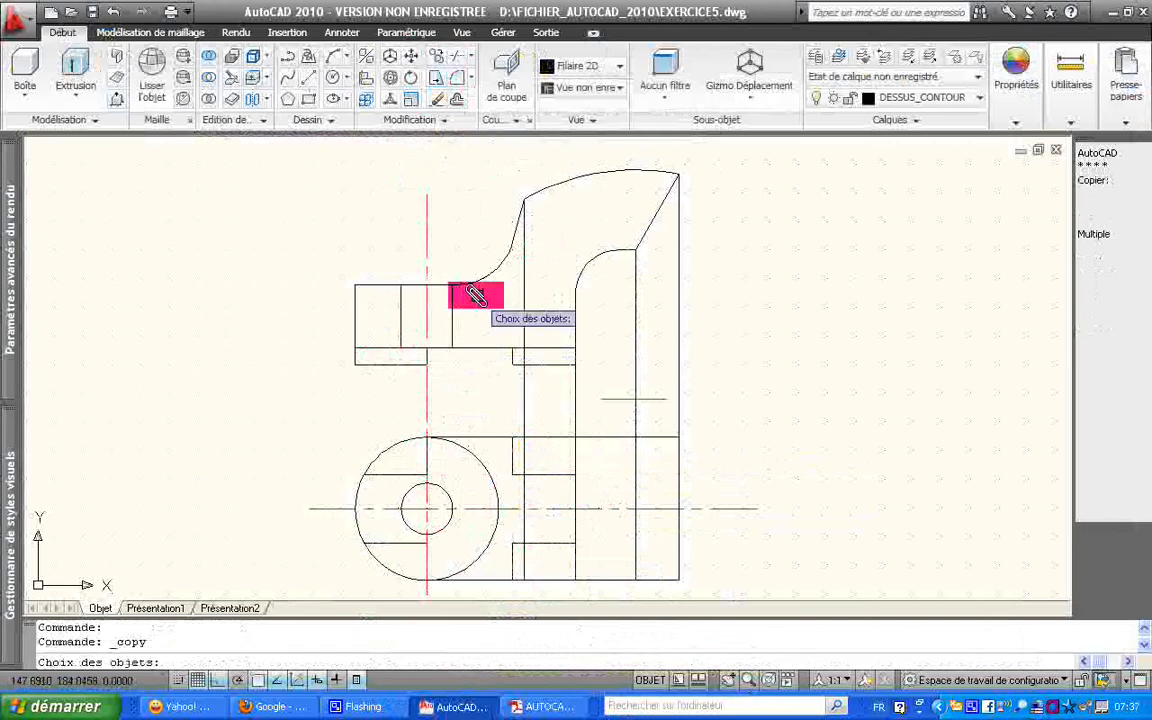
{"action": "left_click", "coordinate": [511, 566]}
{"action": "key", "text": "Return"}
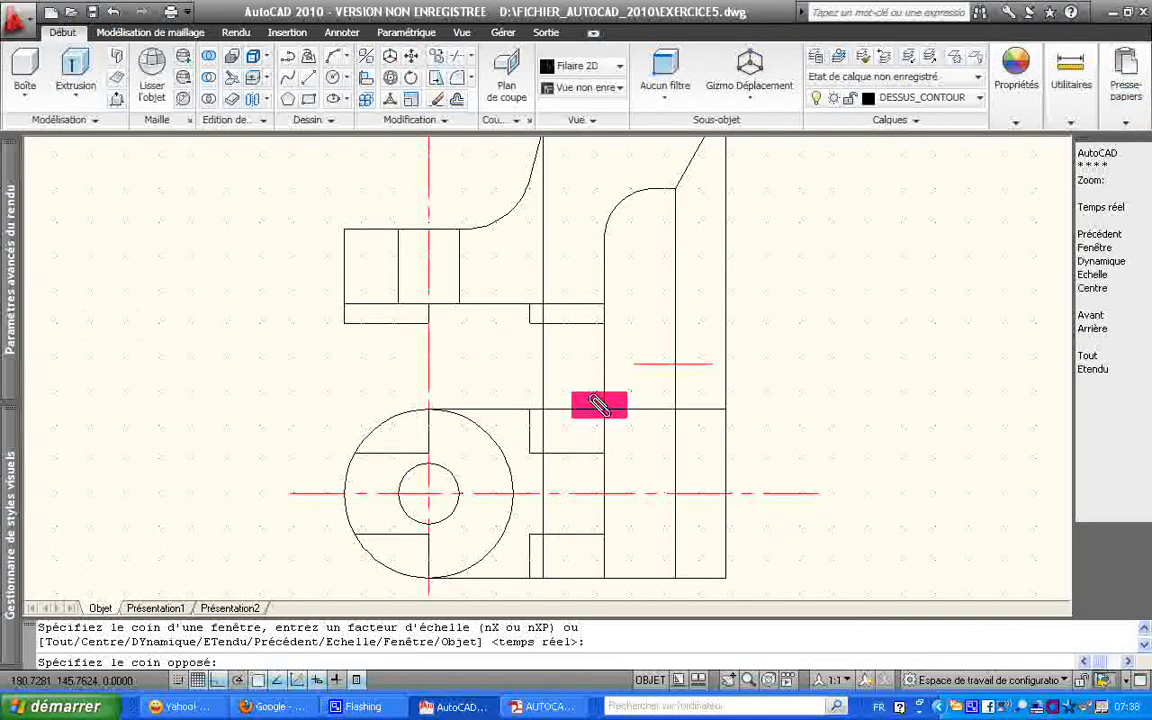
Step: Move the eight short horizontal and vertical foot edges in the top view to the DESSUS_INTERROMPU layer
{"action": "left_click", "coordinate": [598, 404]}
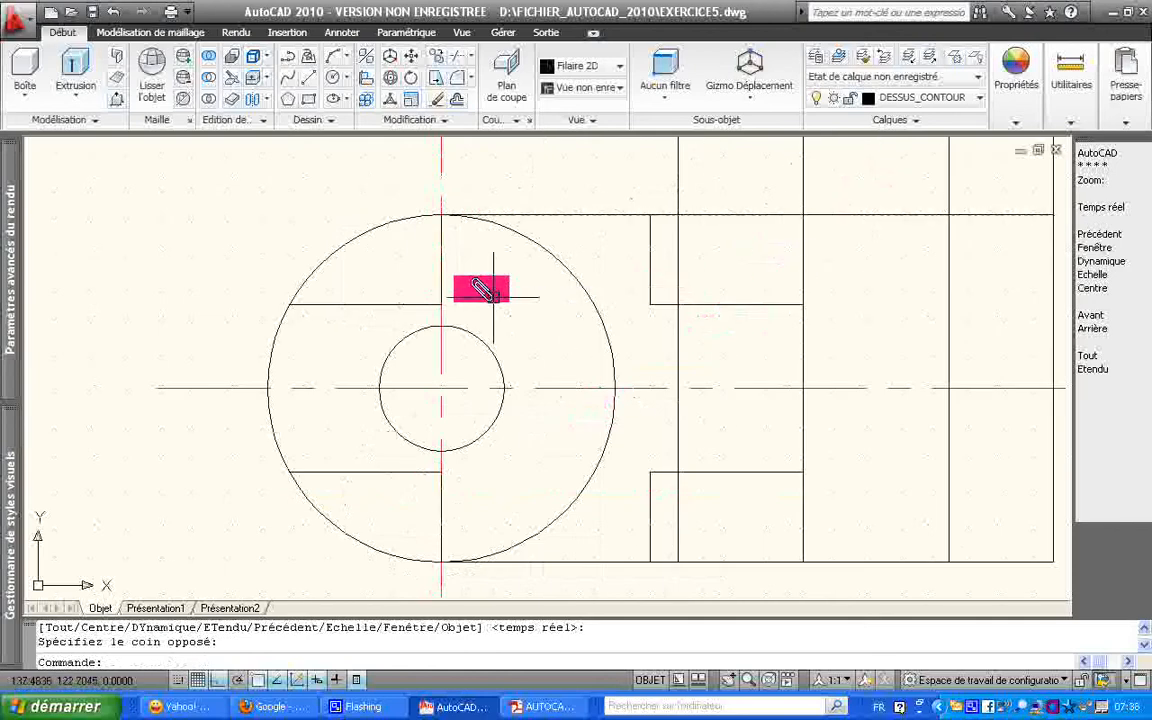
{"action": "left_click", "coordinate": [441, 279]}
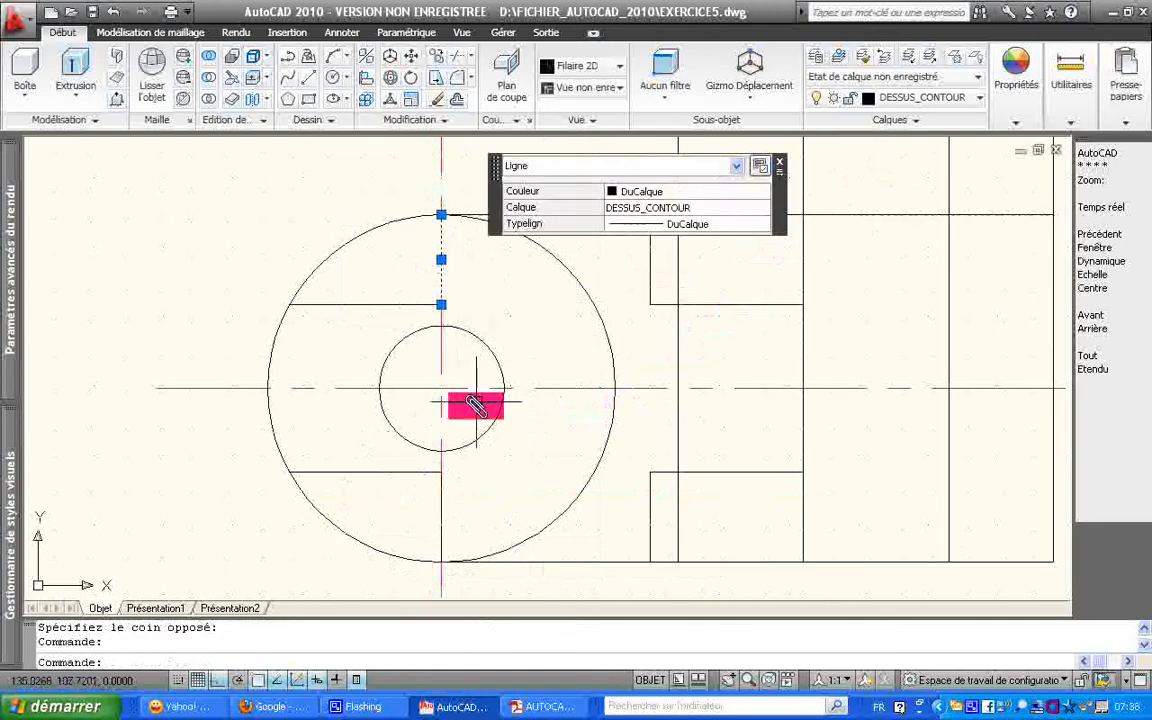
{"action": "left_click", "coordinate": [441, 494]}
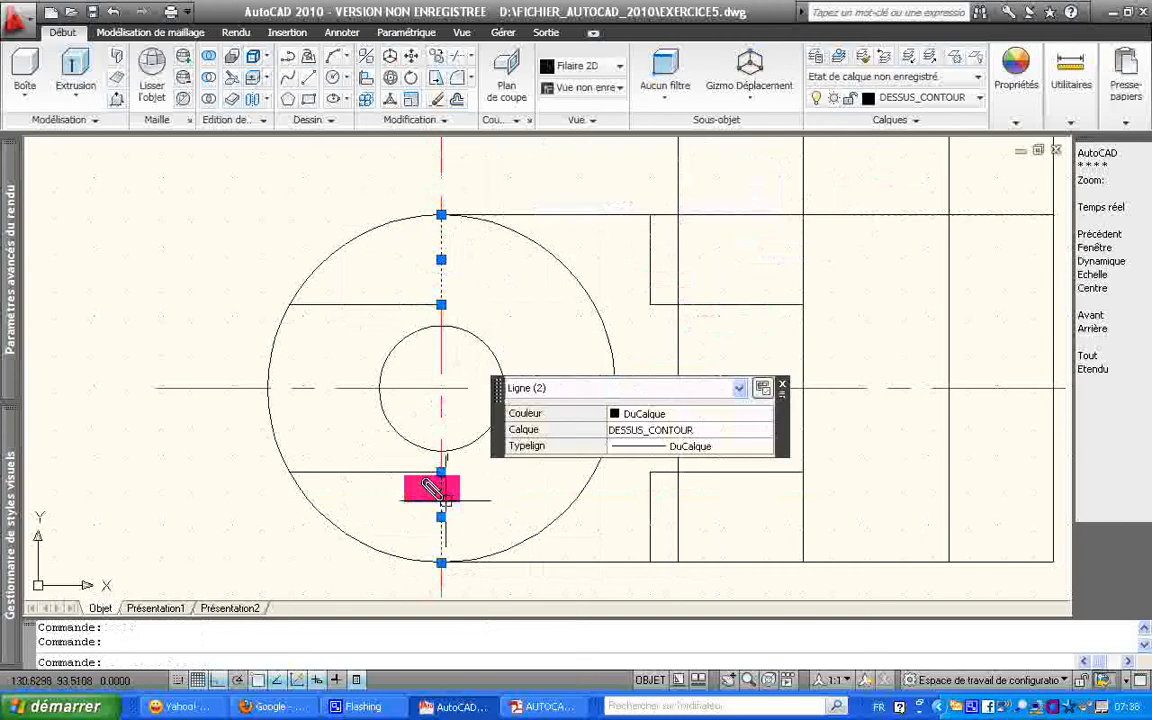
{"action": "left_click", "coordinate": [410, 472]}
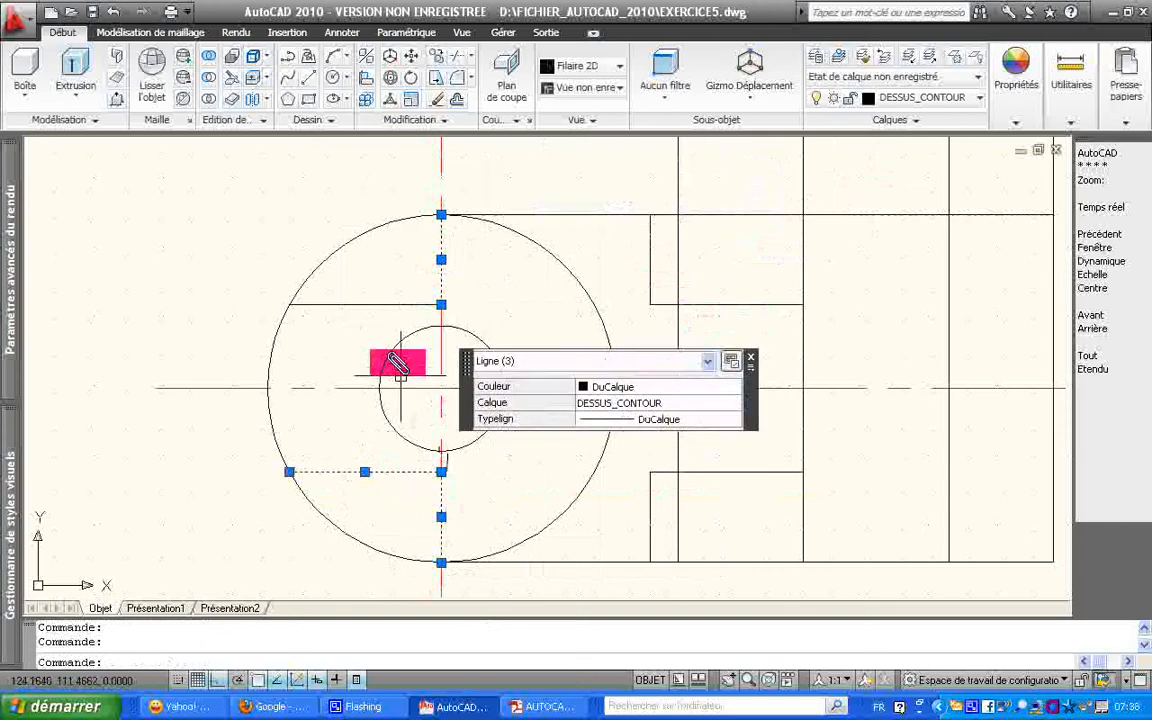
{"action": "left_click", "coordinate": [395, 304]}
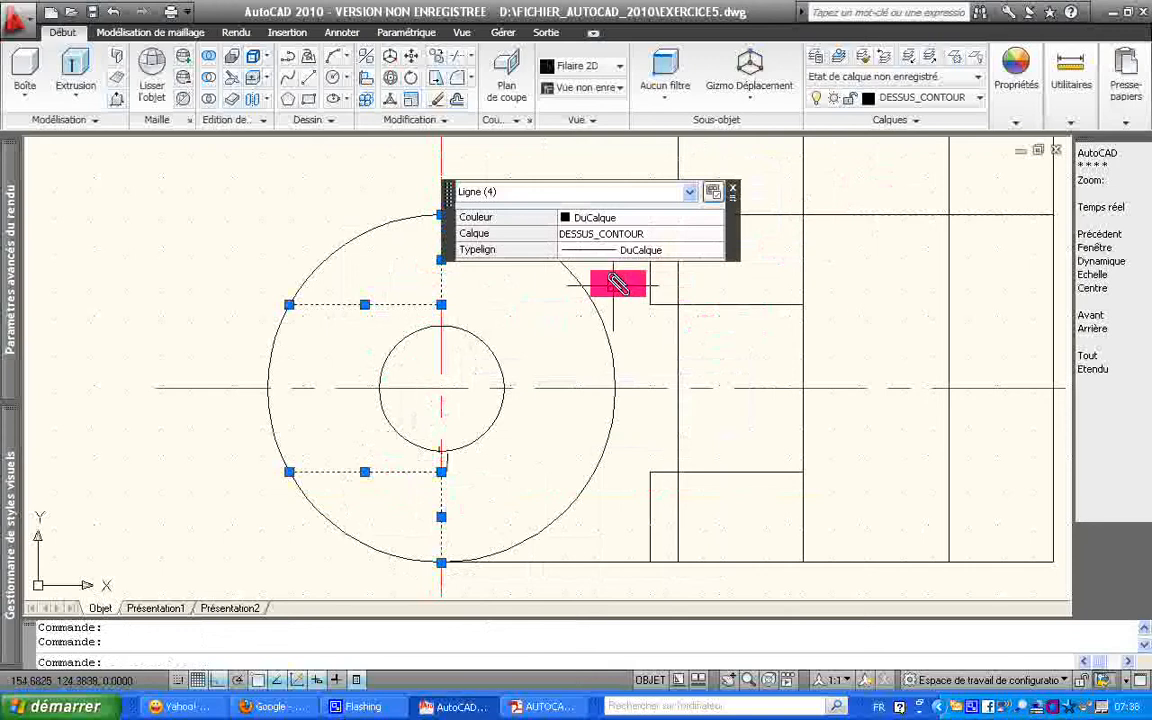
{"action": "left_click", "coordinate": [650, 276]}
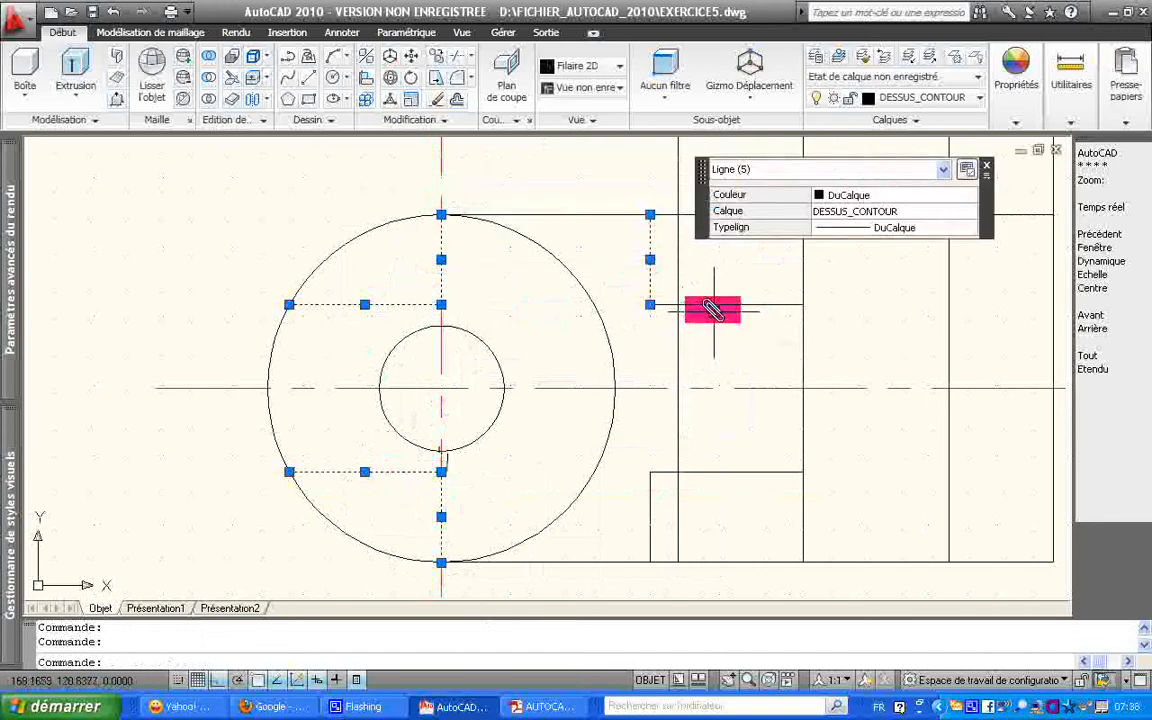
{"action": "left_click", "coordinate": [713, 304]}
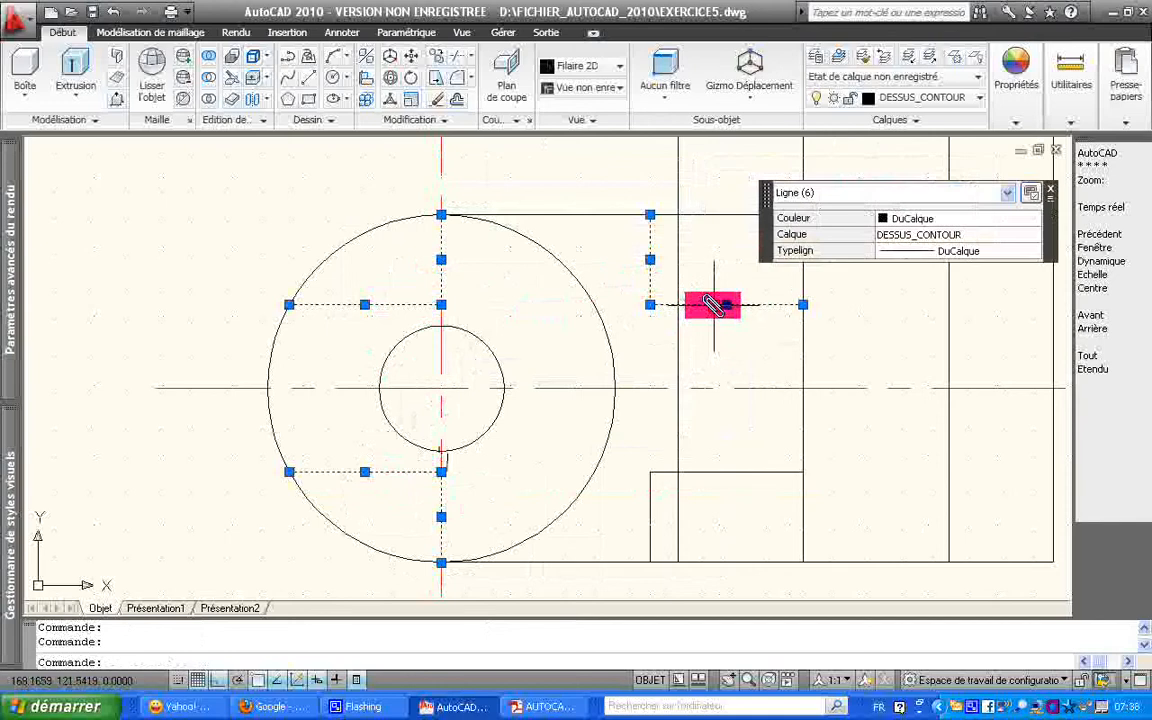
{"action": "left_click", "coordinate": [650, 512]}
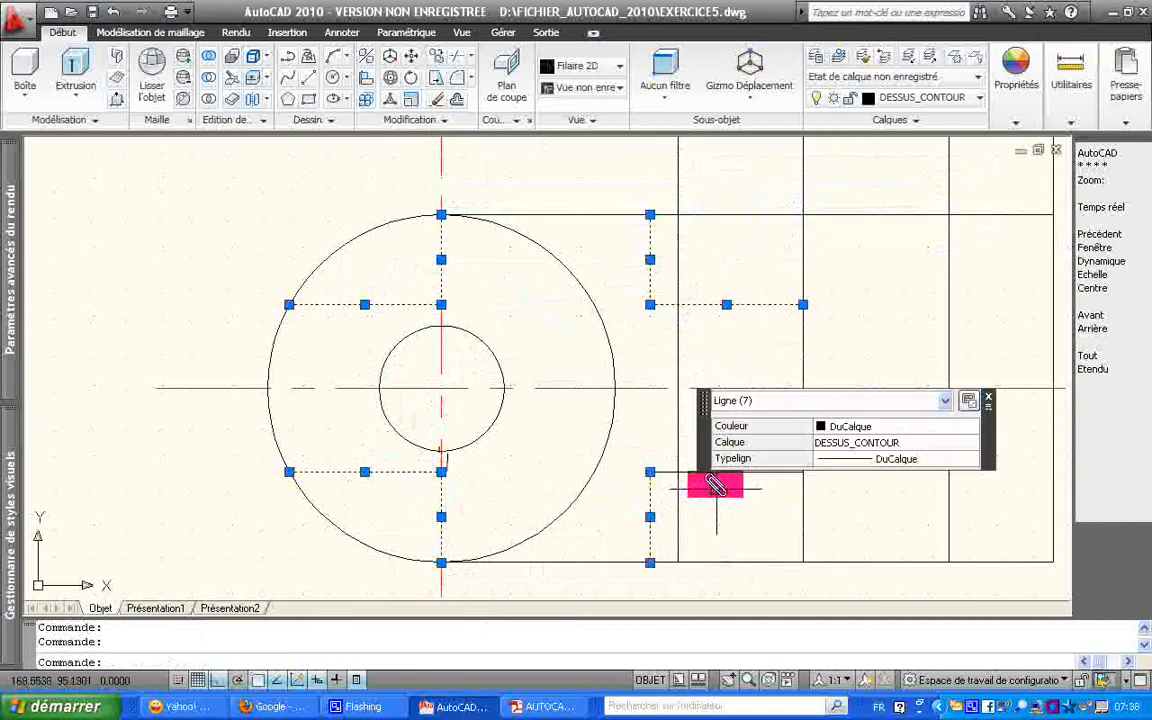
{"action": "left_click", "coordinate": [688, 472]}
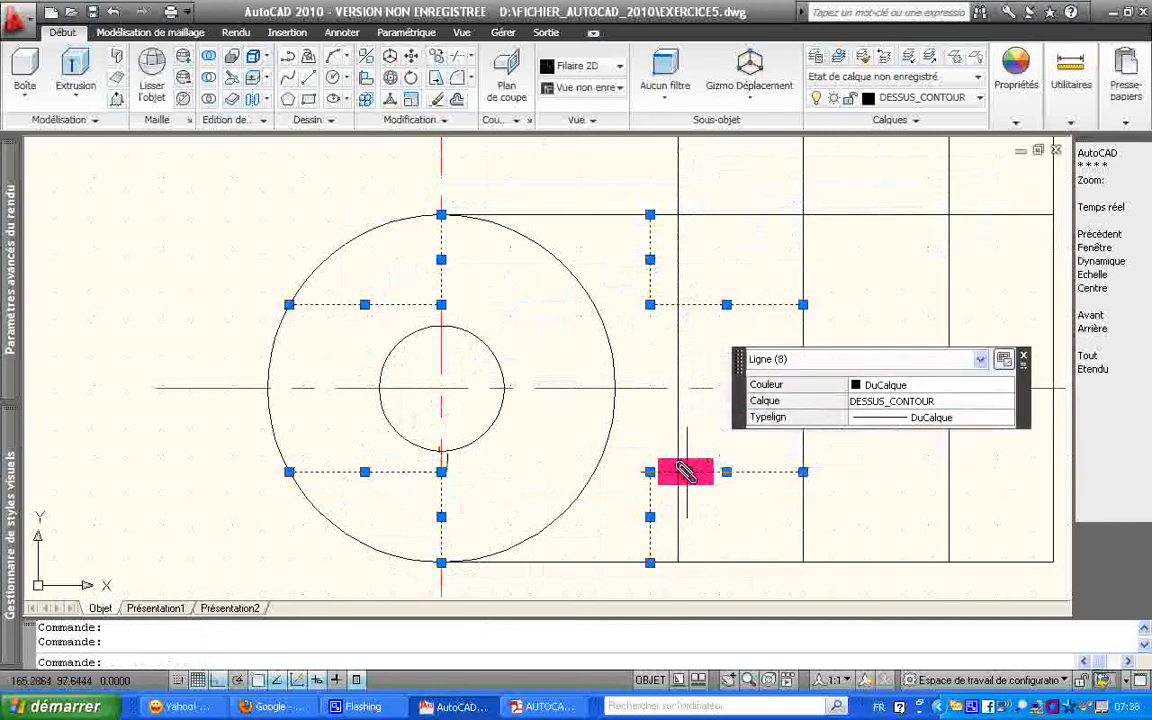
{"action": "left_click", "coordinate": [771, 402]}
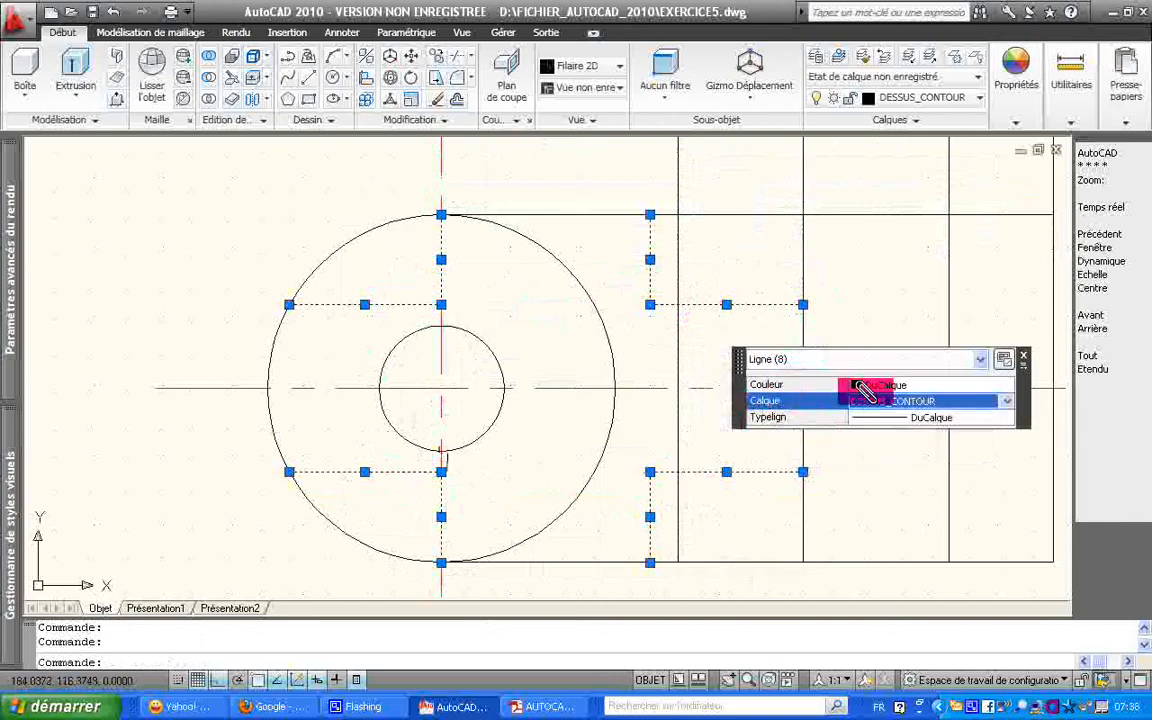
{"action": "left_click", "coordinate": [1003, 400]}
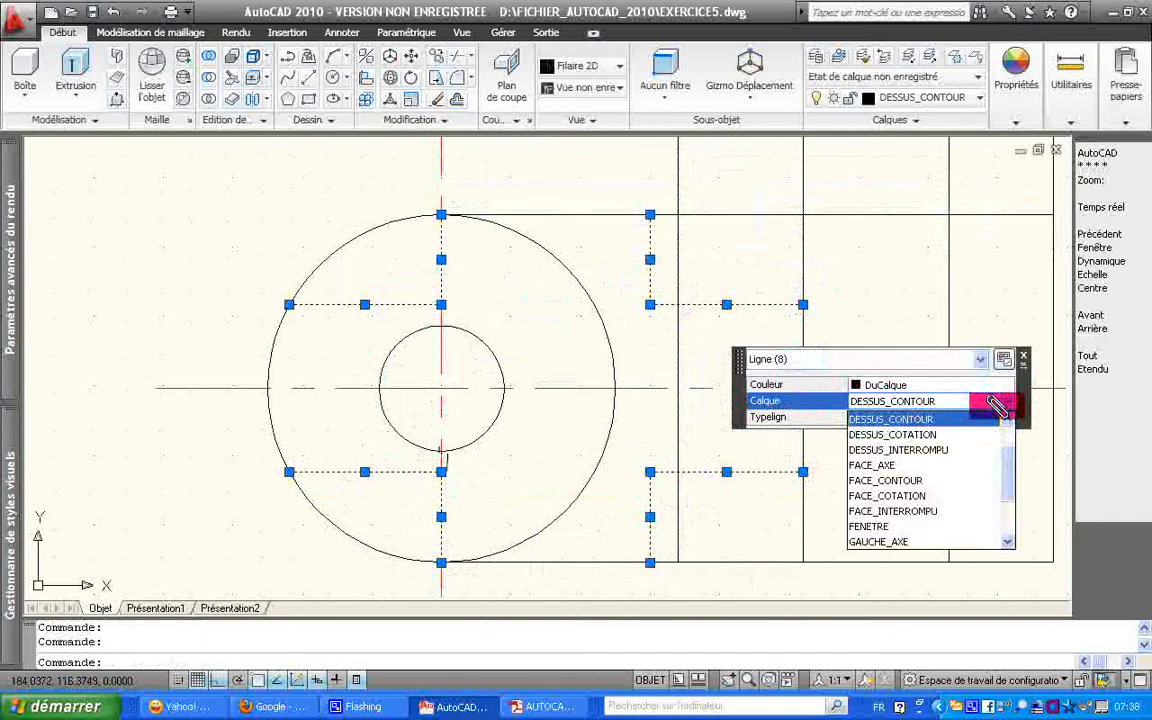
{"action": "left_click", "coordinate": [966, 451]}
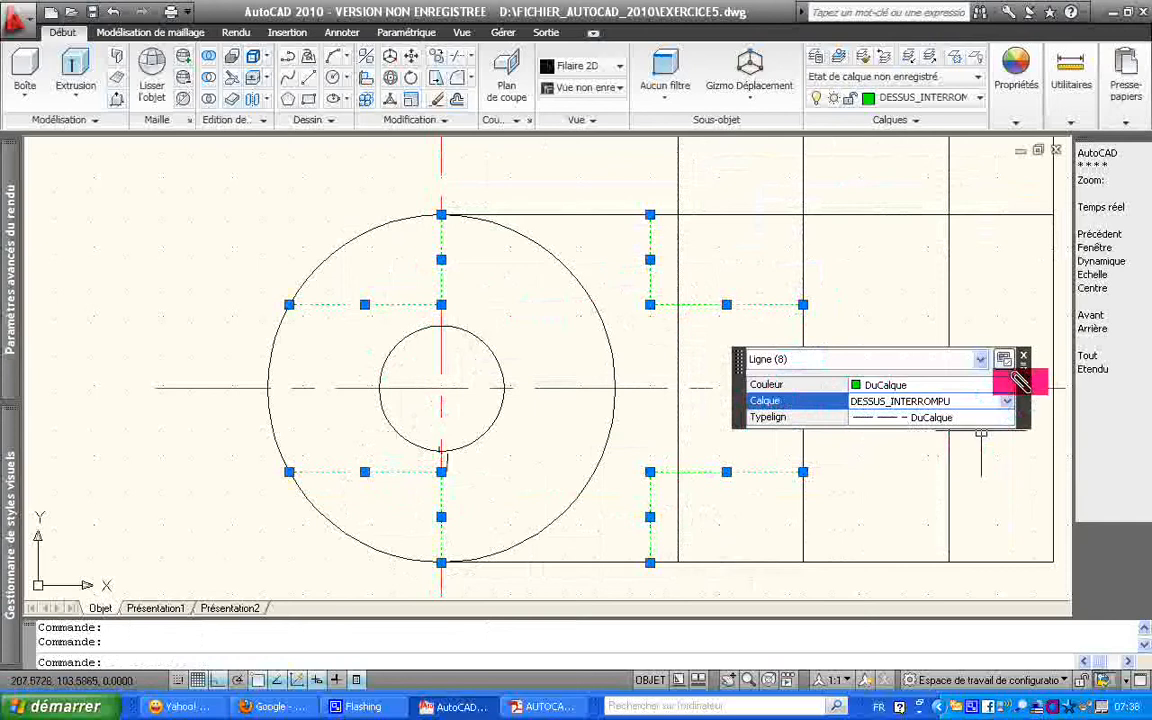
{"action": "left_click", "coordinate": [1023, 356]}
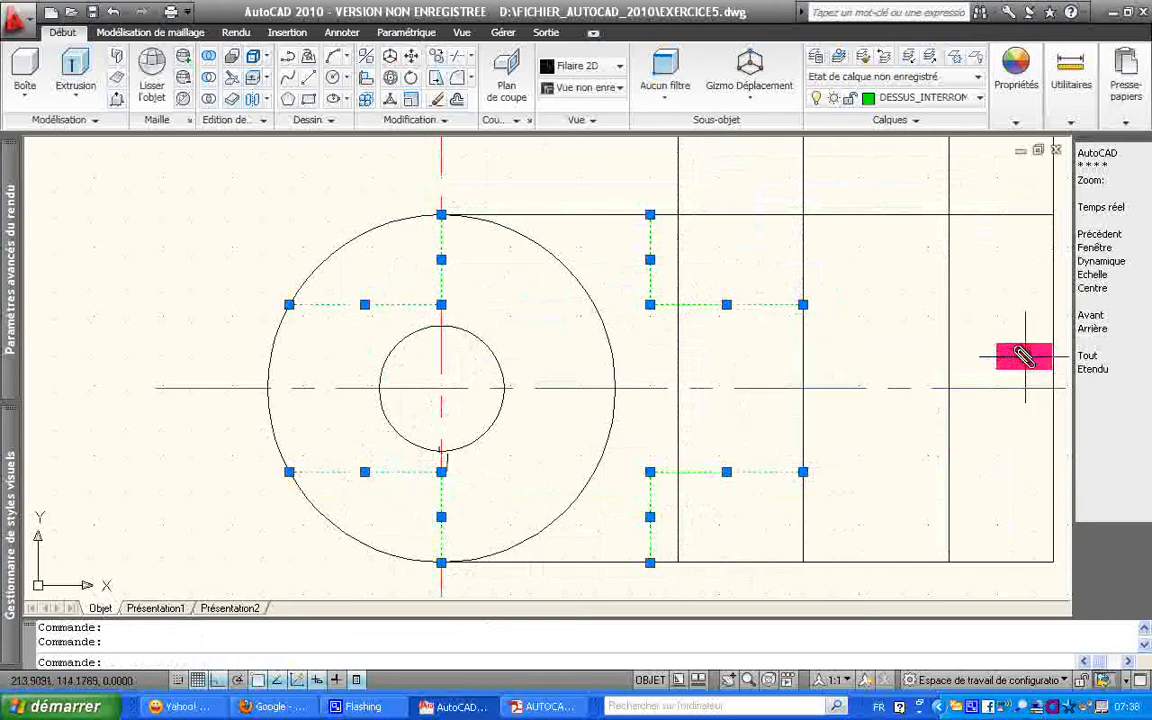
{"action": "key", "text": "F1"}
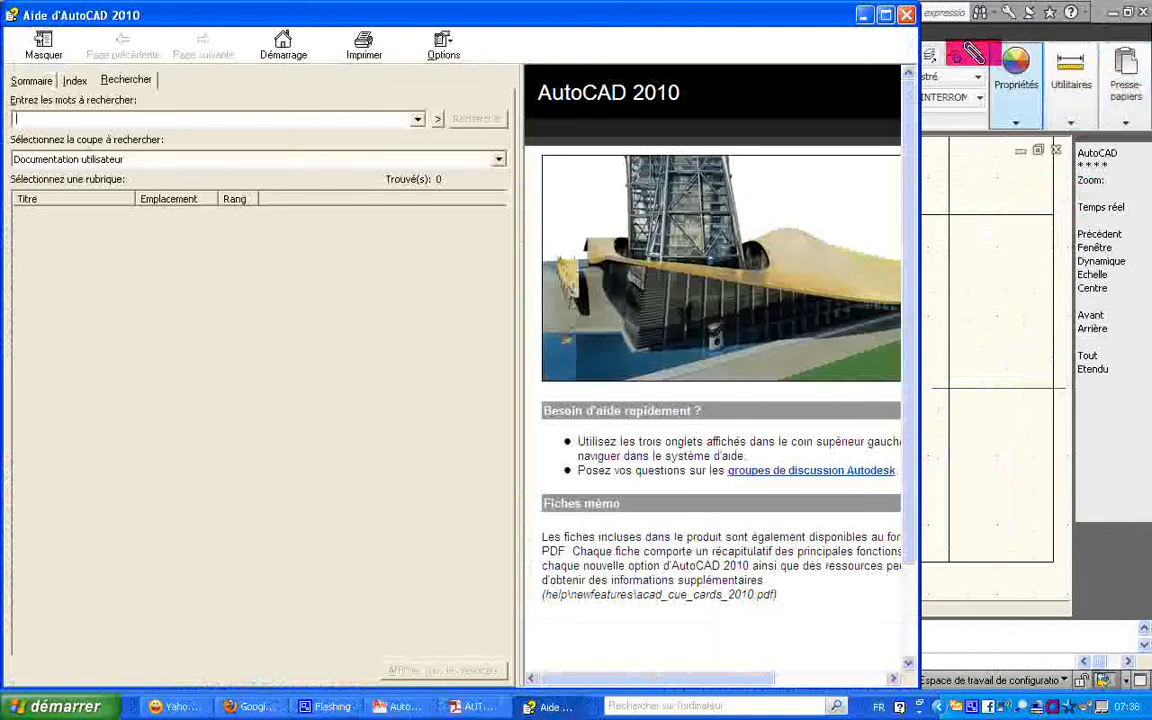
{"action": "left_click", "coordinate": [906, 18]}
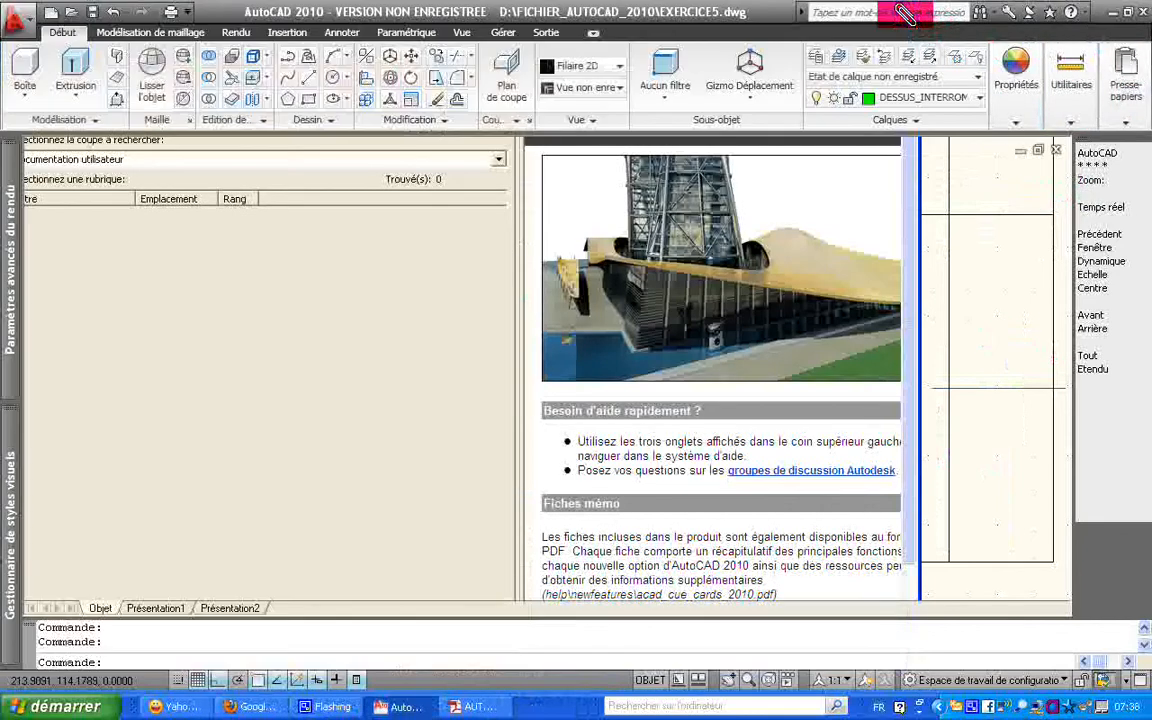
{"action": "key", "text": "Escape"}
{"action": "key", "text": "Escape"}
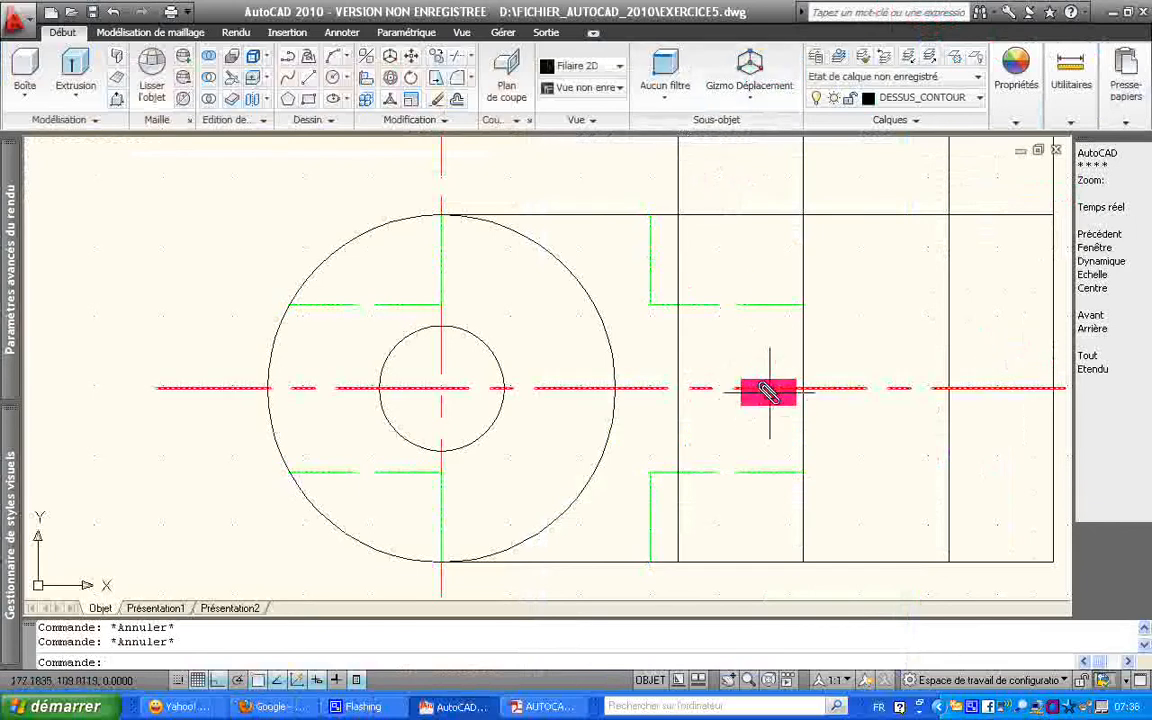
Step: Trim the vertical projection line below the inner arc between the front view's foot and the top view's upper contour line
{"action": "type", "text": "z"}
{"action": "key", "text": "Return"}
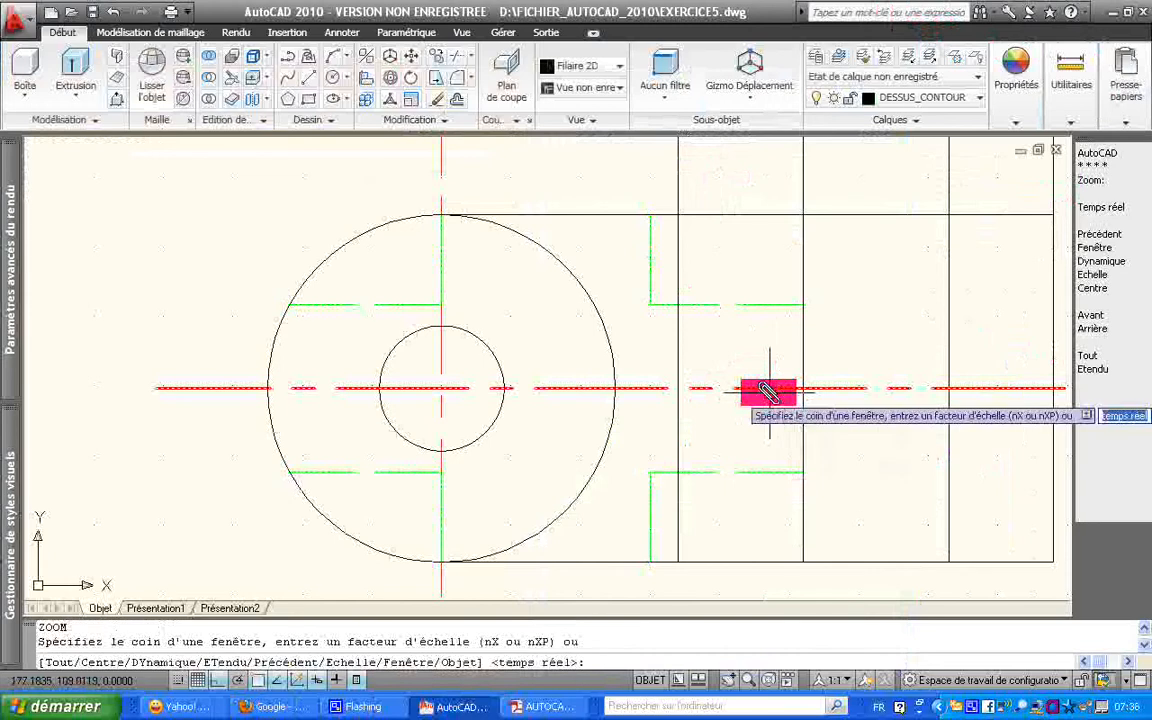
{"action": "type", "text": "T"}
{"action": "key", "text": "Return"}
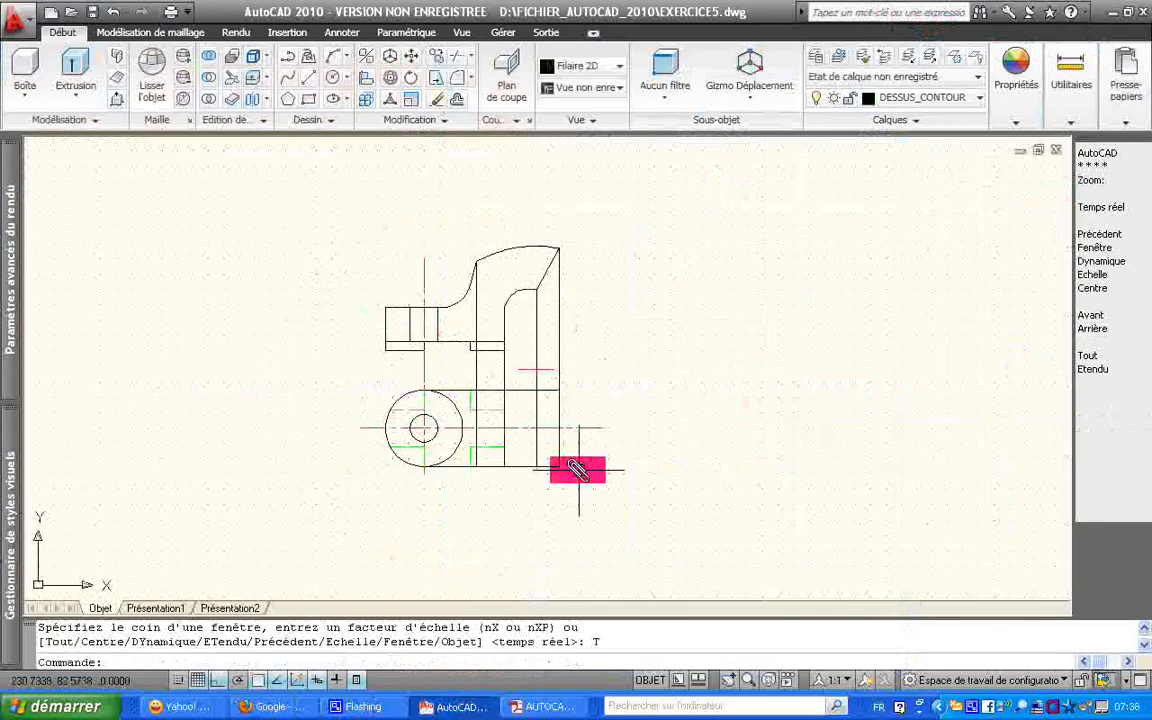
{"action": "left_click", "coordinate": [358, 486]}
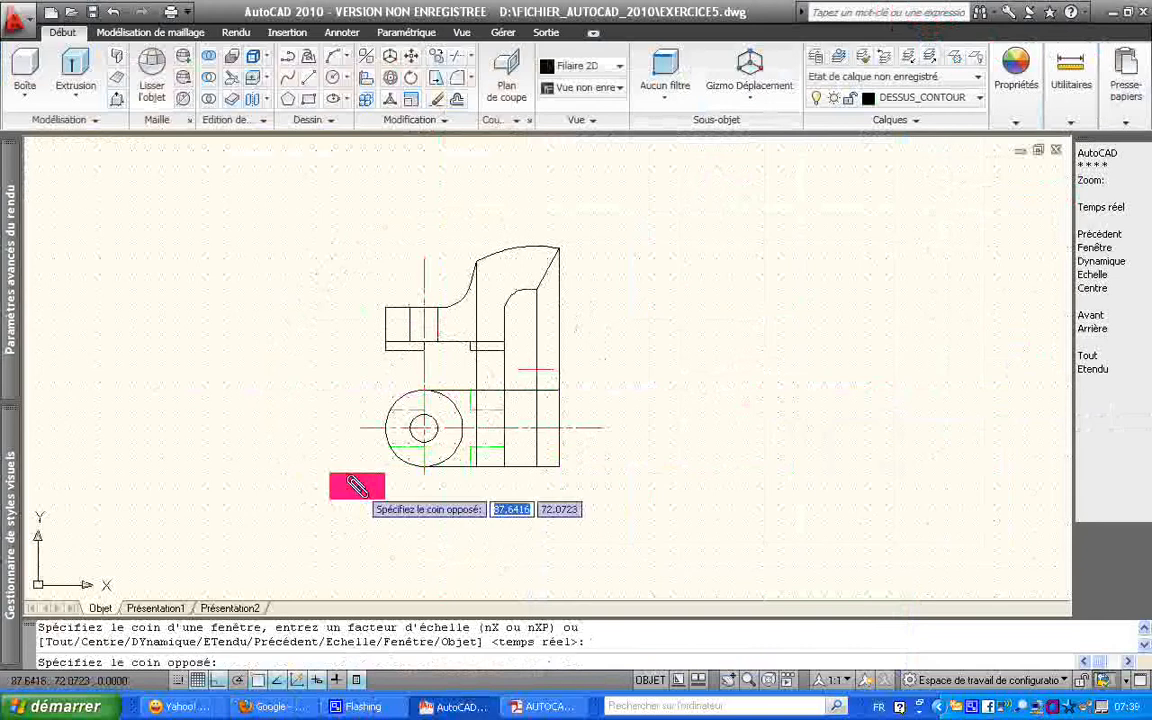
{"action": "left_click", "coordinate": [578, 232]}
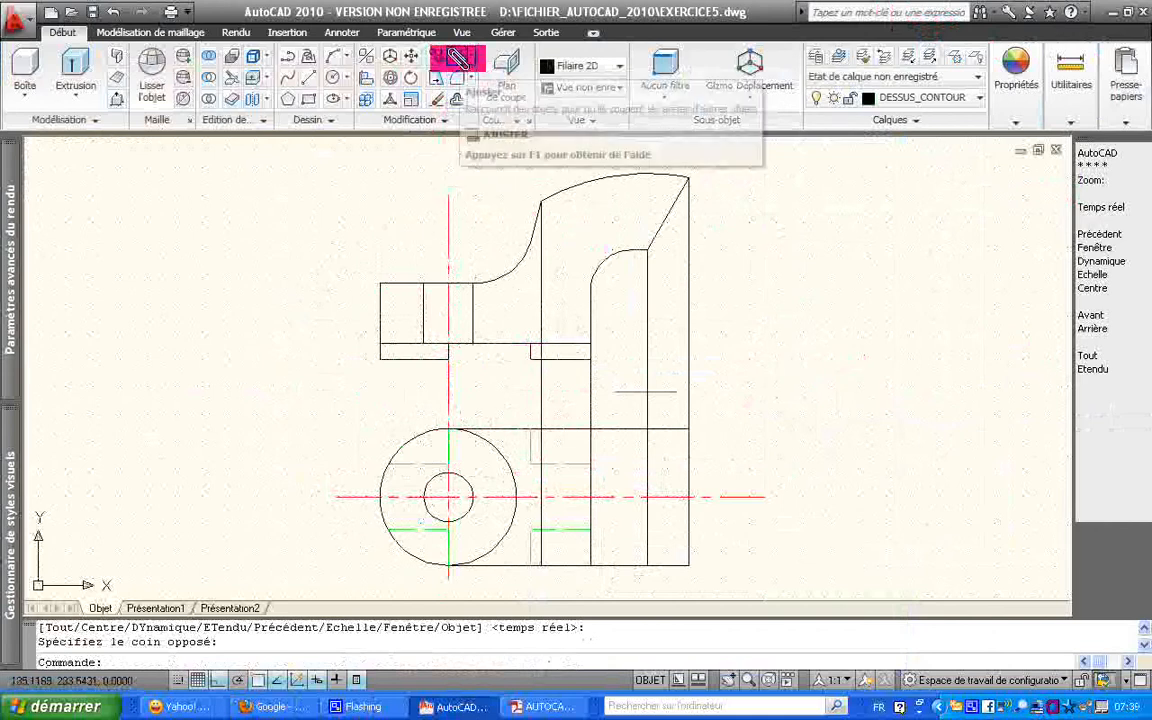
{"action": "left_click", "coordinate": [458, 58]}
{"action": "left_click", "coordinate": [591, 395]}
{"action": "left_click", "coordinate": [592, 430]}
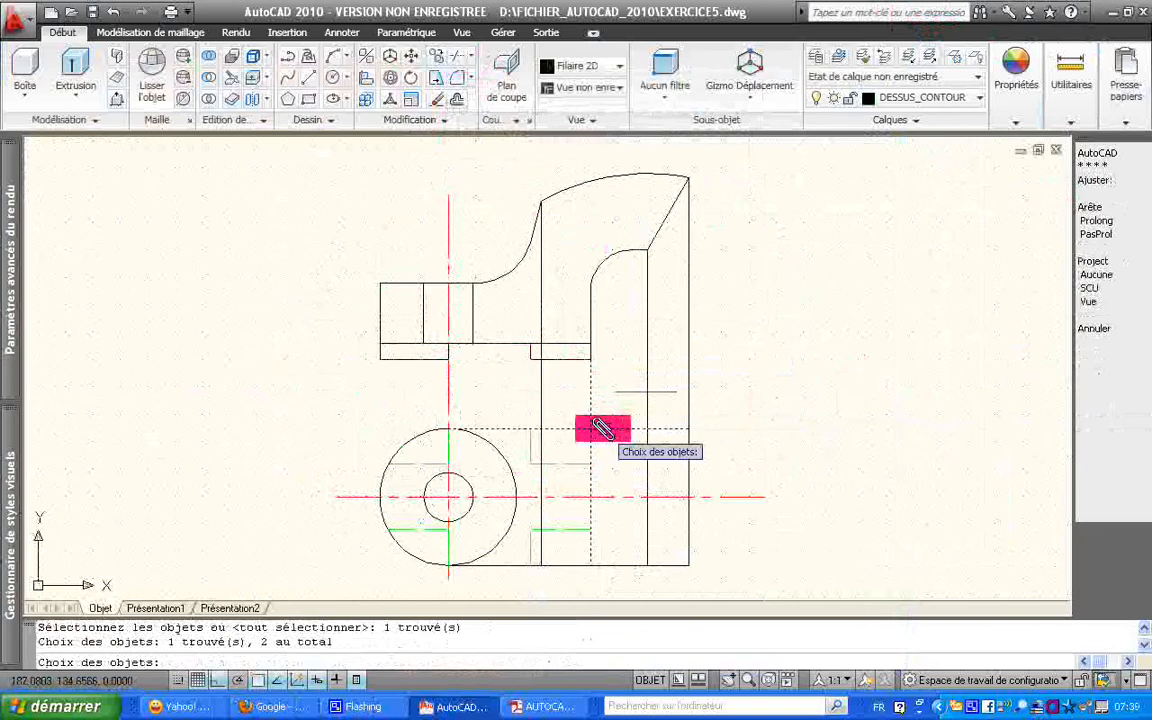
{"action": "key", "text": "Return"}
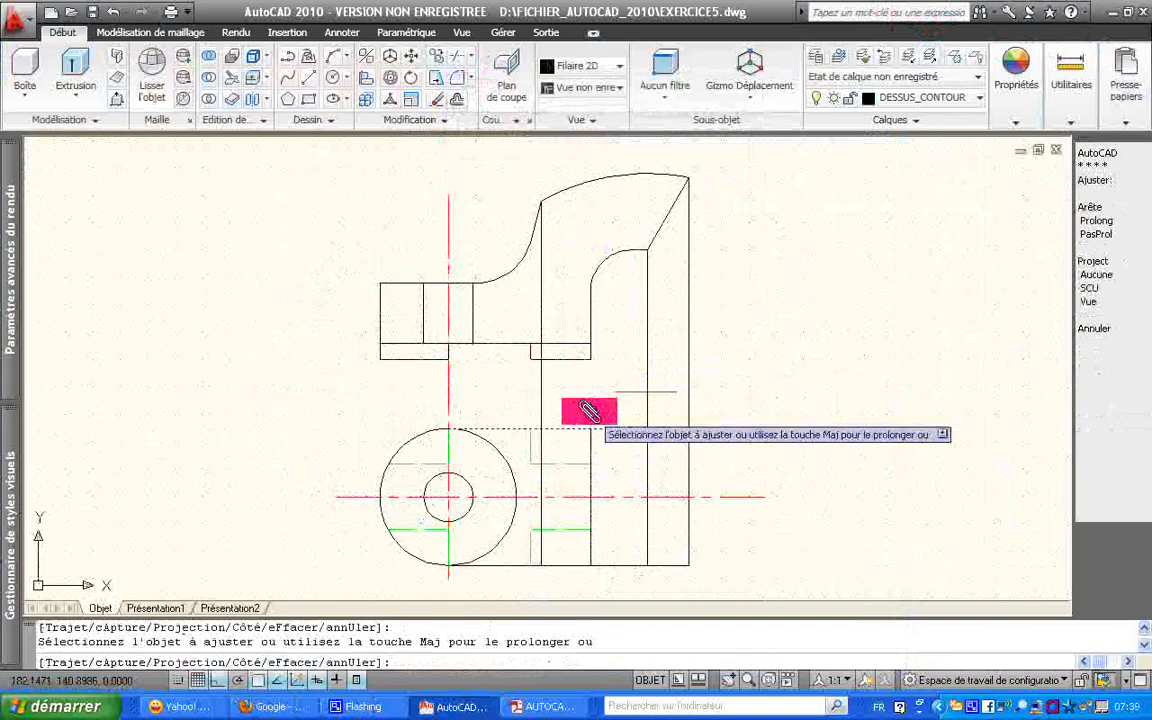
{"action": "key", "text": "Escape"}
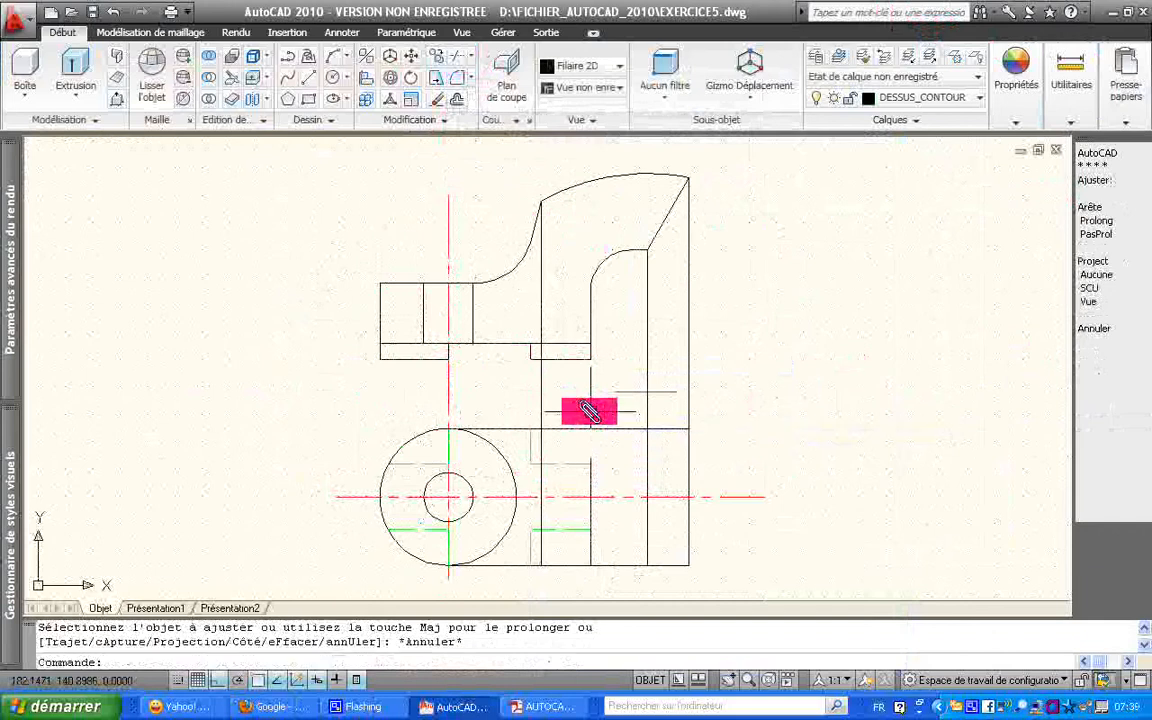
Step: Move the full-height vertical line at the inner end of the foot edges in the top view to the DESSUS_INTERROMPU layer
{"action": "left_click", "coordinate": [591, 487]}
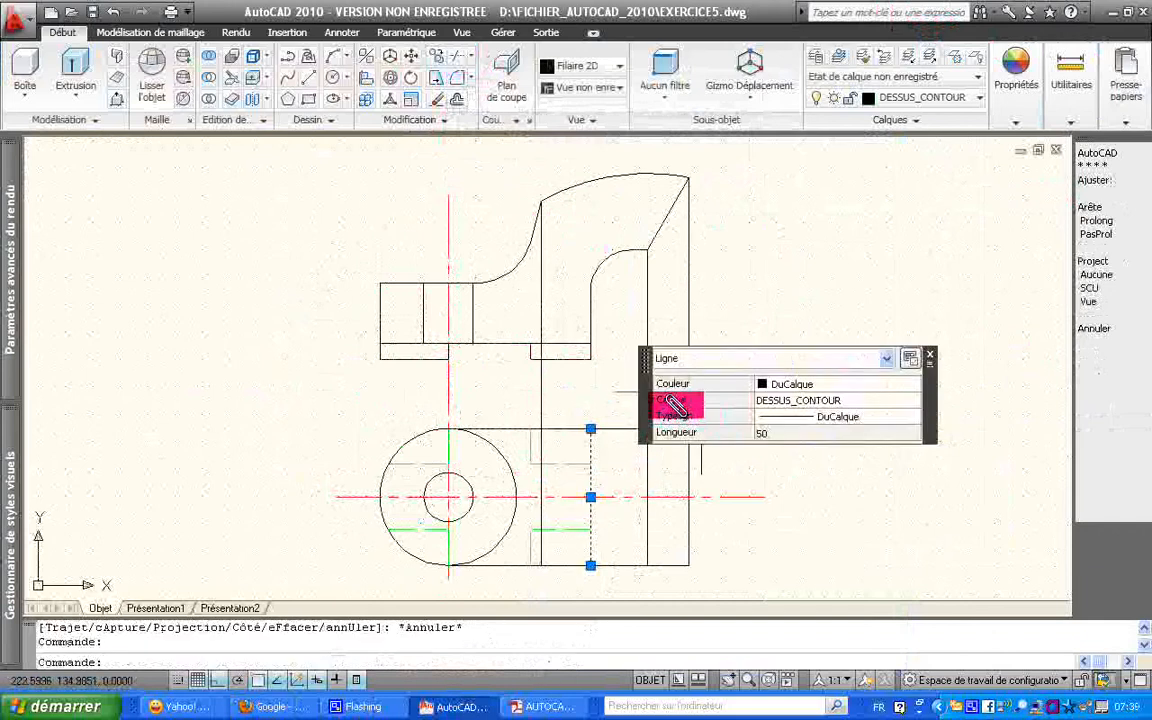
{"action": "left_click", "coordinate": [675, 400]}
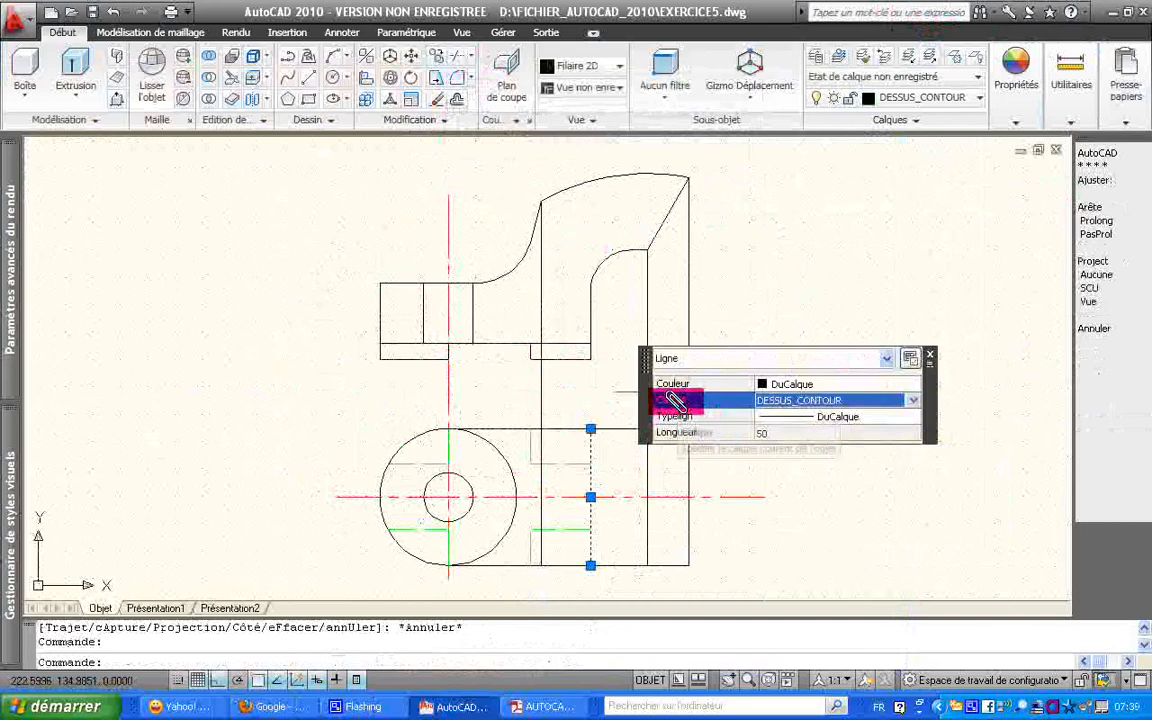
{"action": "left_click", "coordinate": [910, 396]}
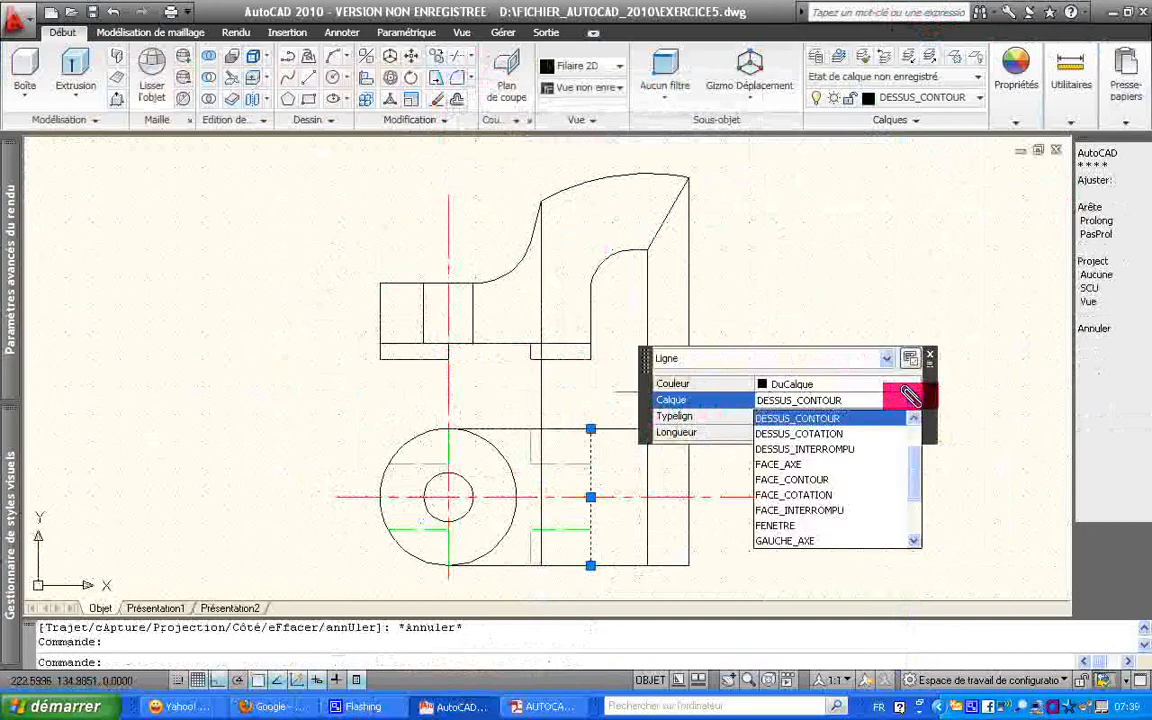
{"action": "left_click", "coordinate": [866, 446]}
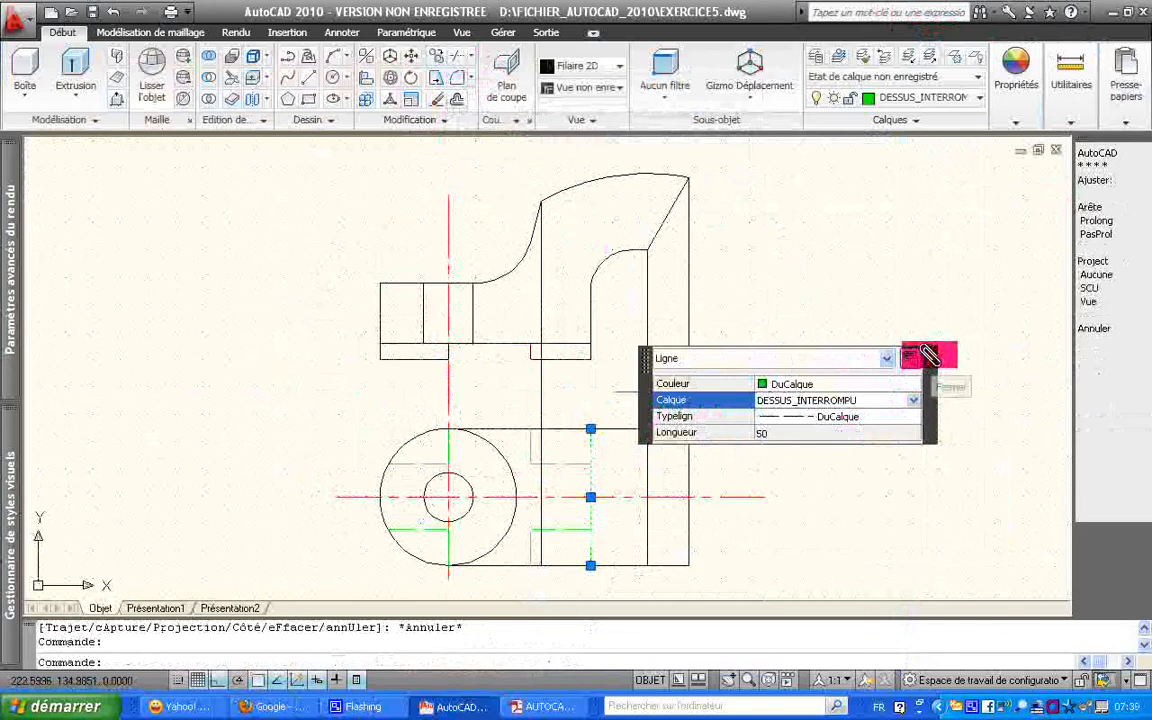
{"action": "key", "text": "Escape"}
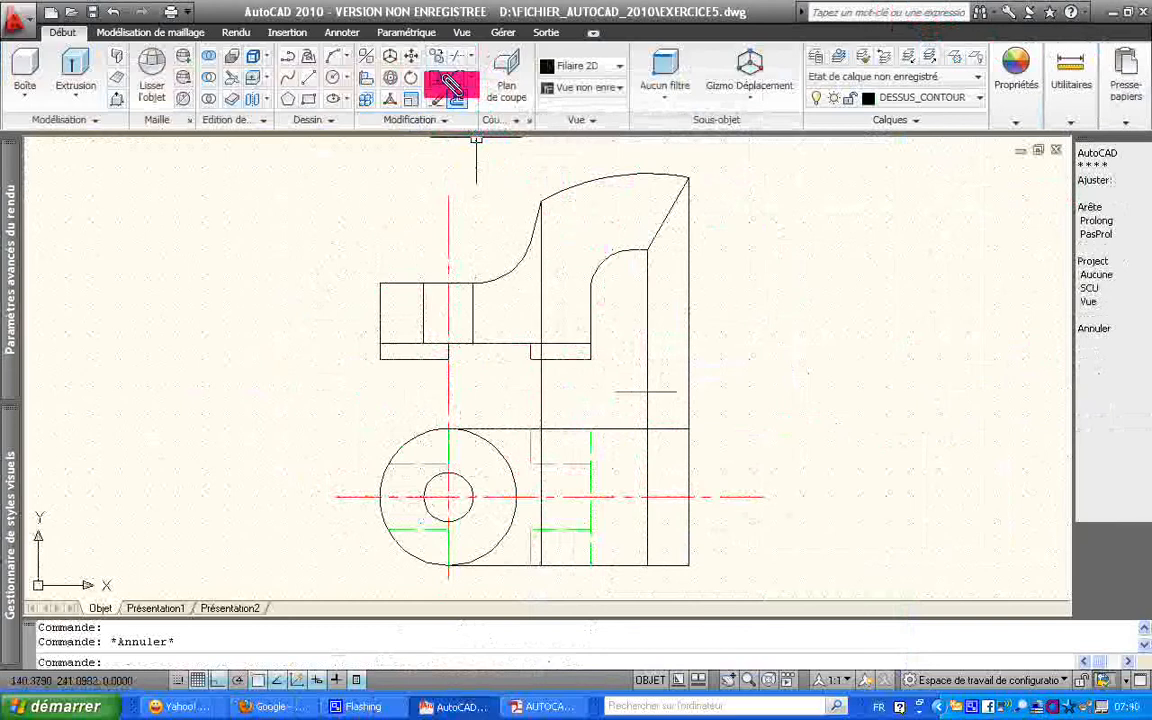
Step: Trim the two rightmost vertical projection lines between the front view's slanted edge and the top view's upper contour line
{"action": "left_click", "coordinate": [450, 57]}
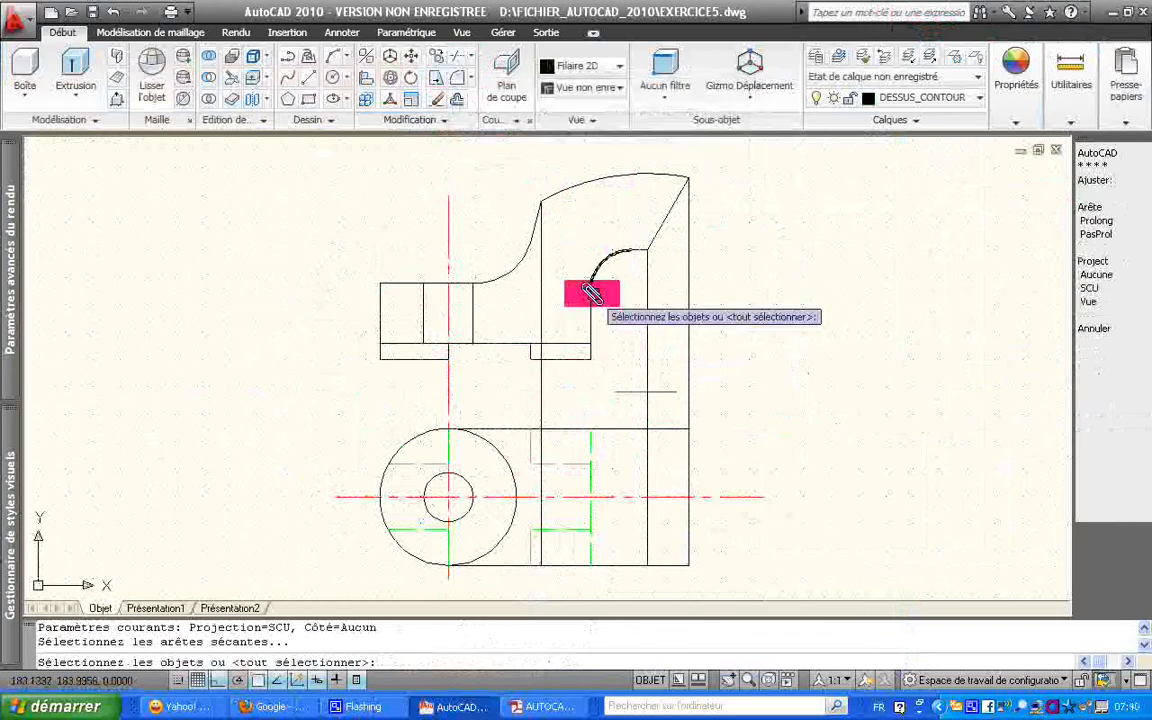
{"action": "left_click", "coordinate": [648, 316]}
{"action": "left_click", "coordinate": [635, 429]}
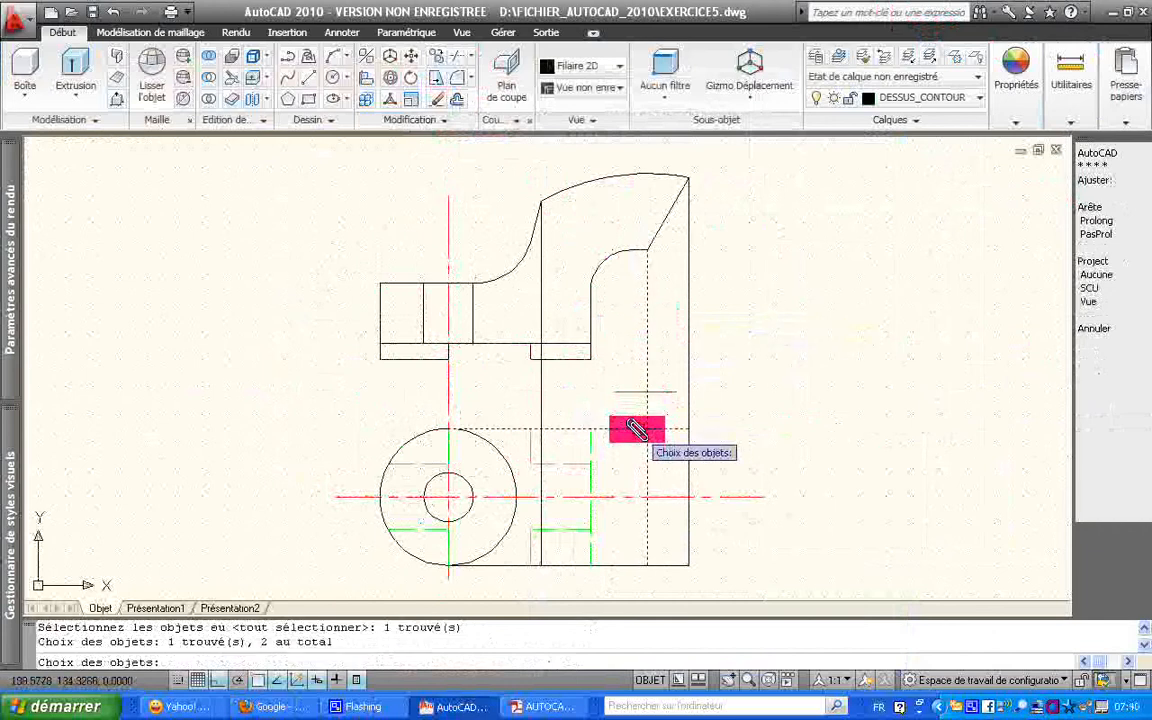
{"action": "left_click", "coordinate": [686, 392]}
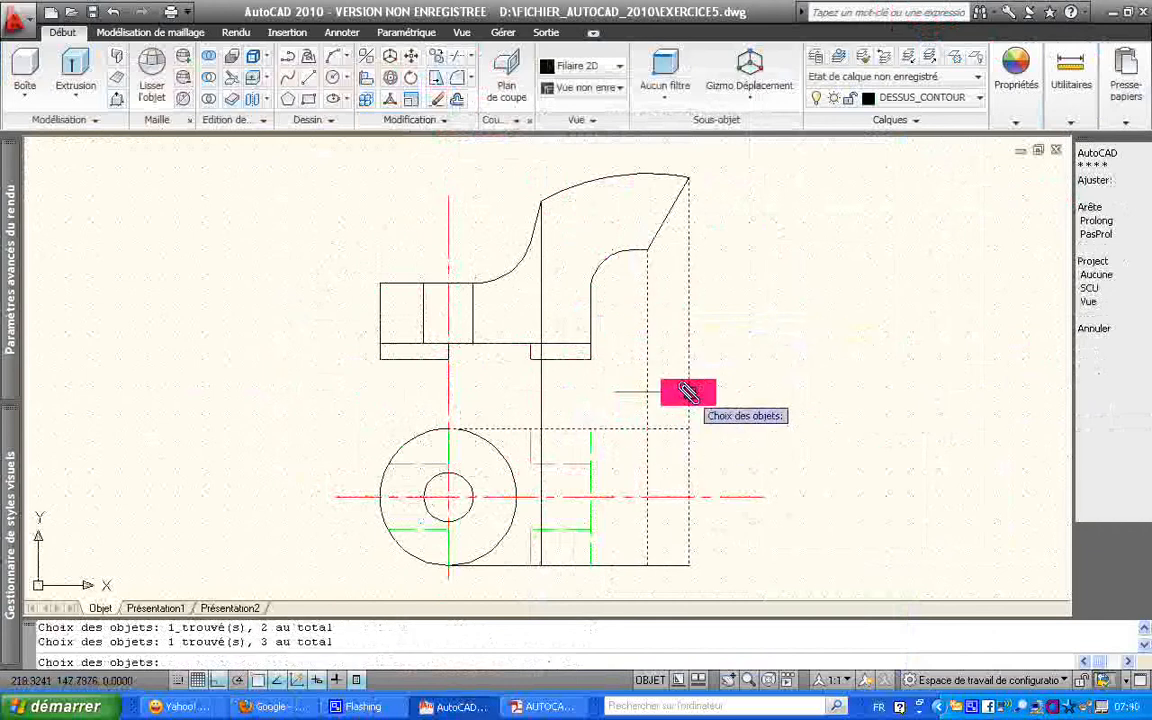
{"action": "key", "text": "Return"}
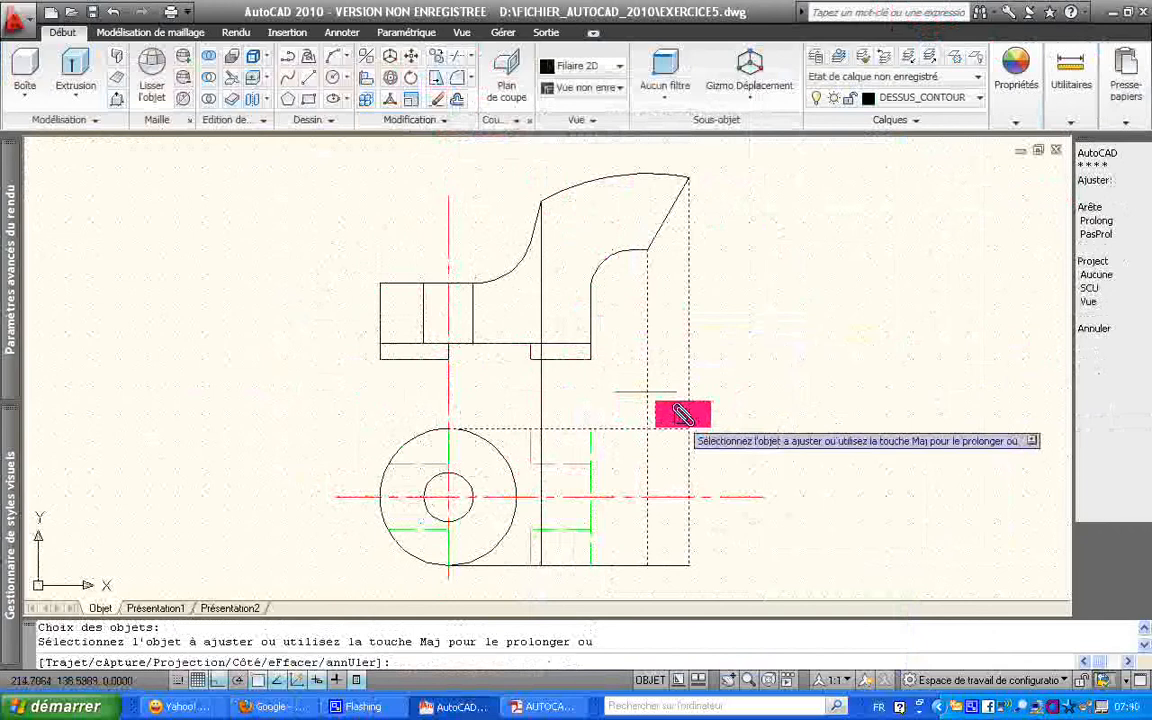
{"action": "left_click", "coordinate": [646, 412]}
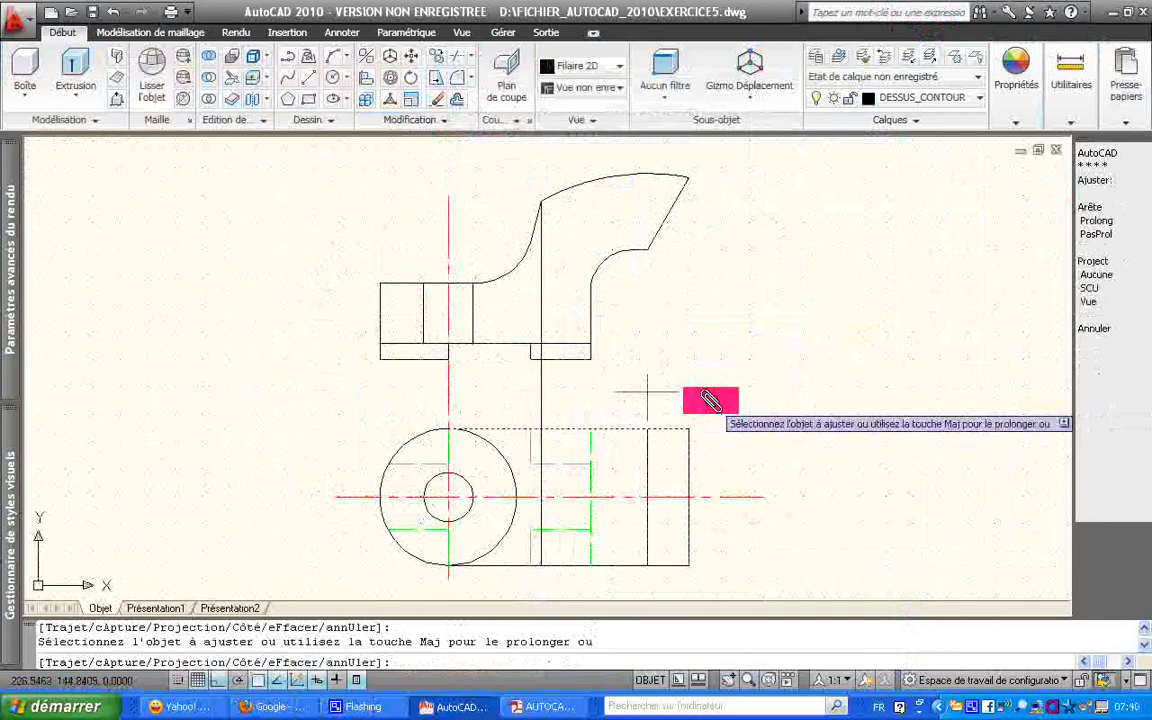
Step: Move the vertical line under the lower end of the slanted edge, inside the top view, to the DESSUS_INTERROMPU layer
{"action": "key", "text": "Escape"}
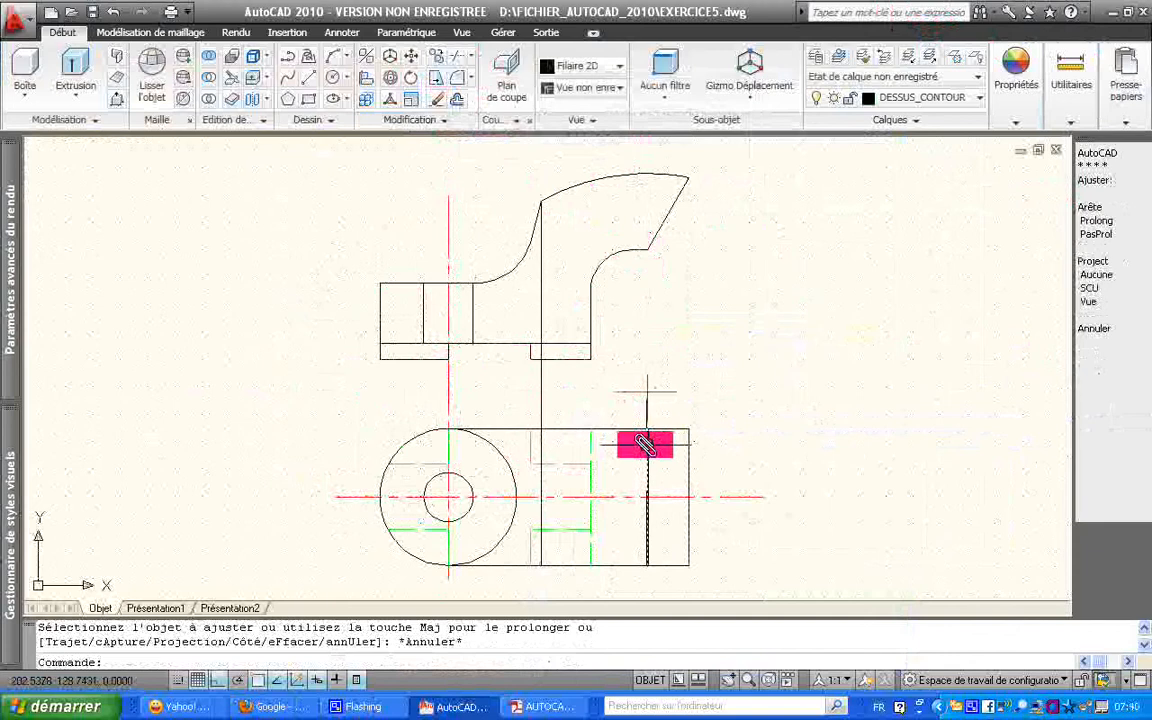
{"action": "left_click", "coordinate": [646, 445]}
{"action": "left_click", "coordinate": [716, 357]}
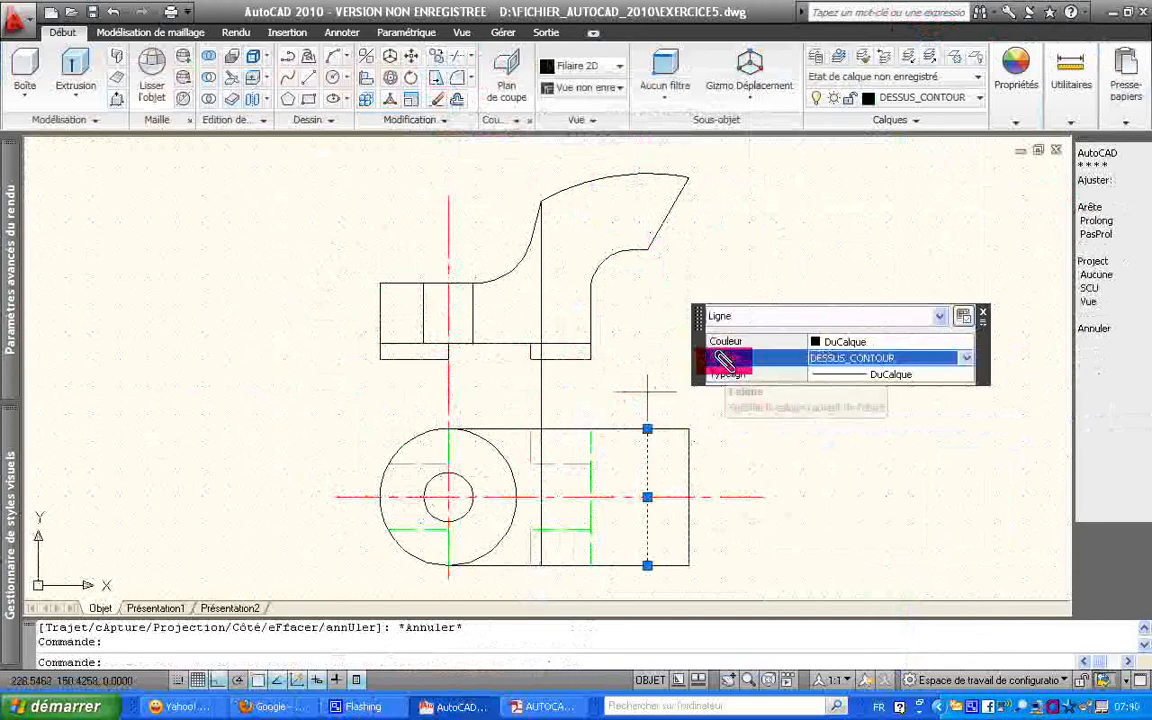
{"action": "left_click", "coordinate": [960, 357]}
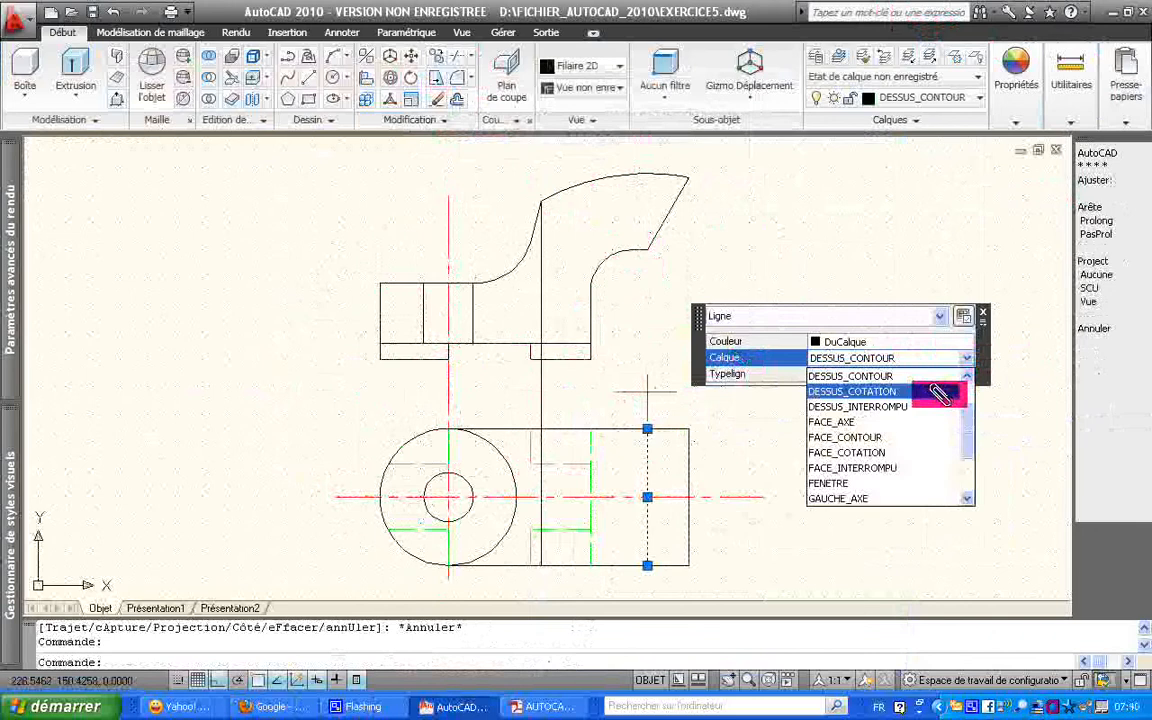
{"action": "left_click", "coordinate": [935, 404]}
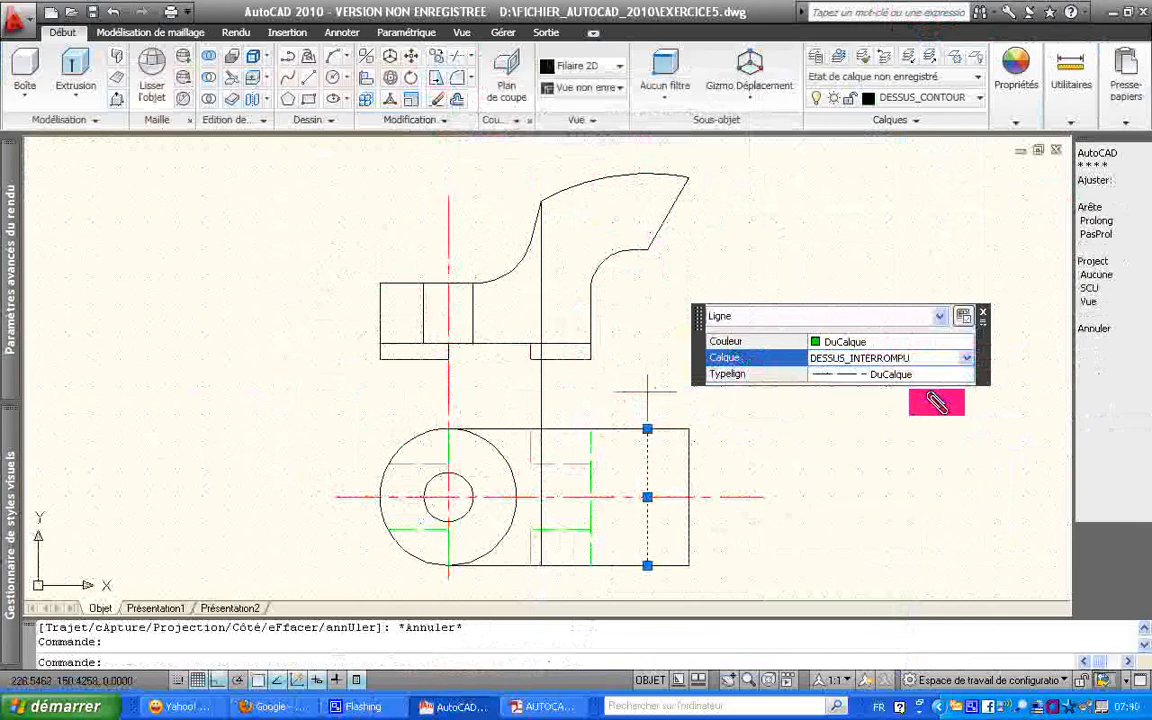
{"action": "left_click", "coordinate": [975, 314]}
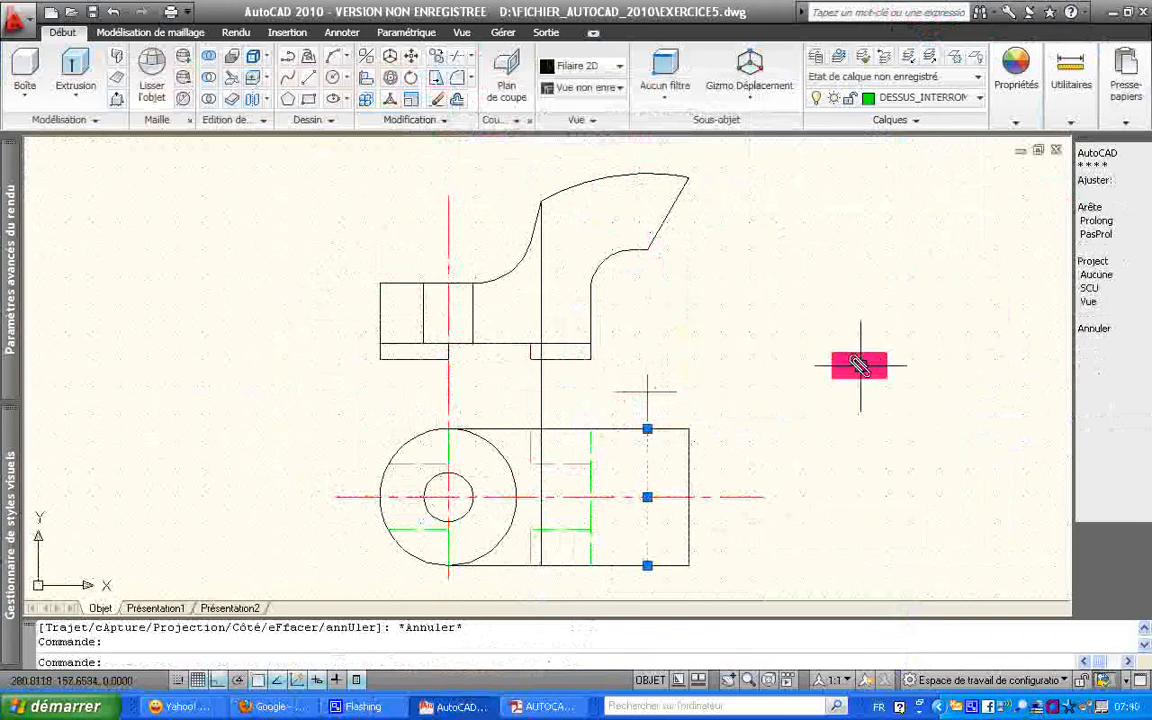
{"action": "key", "text": "Escape"}
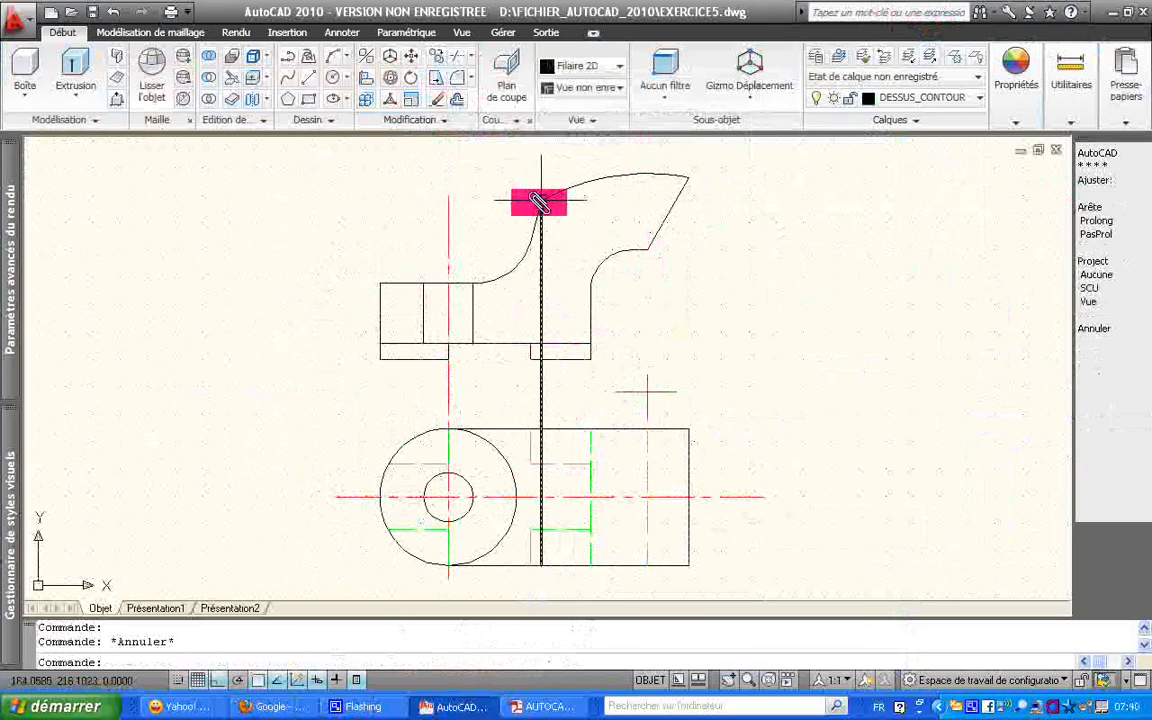
Step: Trim the vertical projection line from the front view's upper arc corner down to the top view's upper contour line
{"action": "mouse_move", "coordinate": [539, 203]}
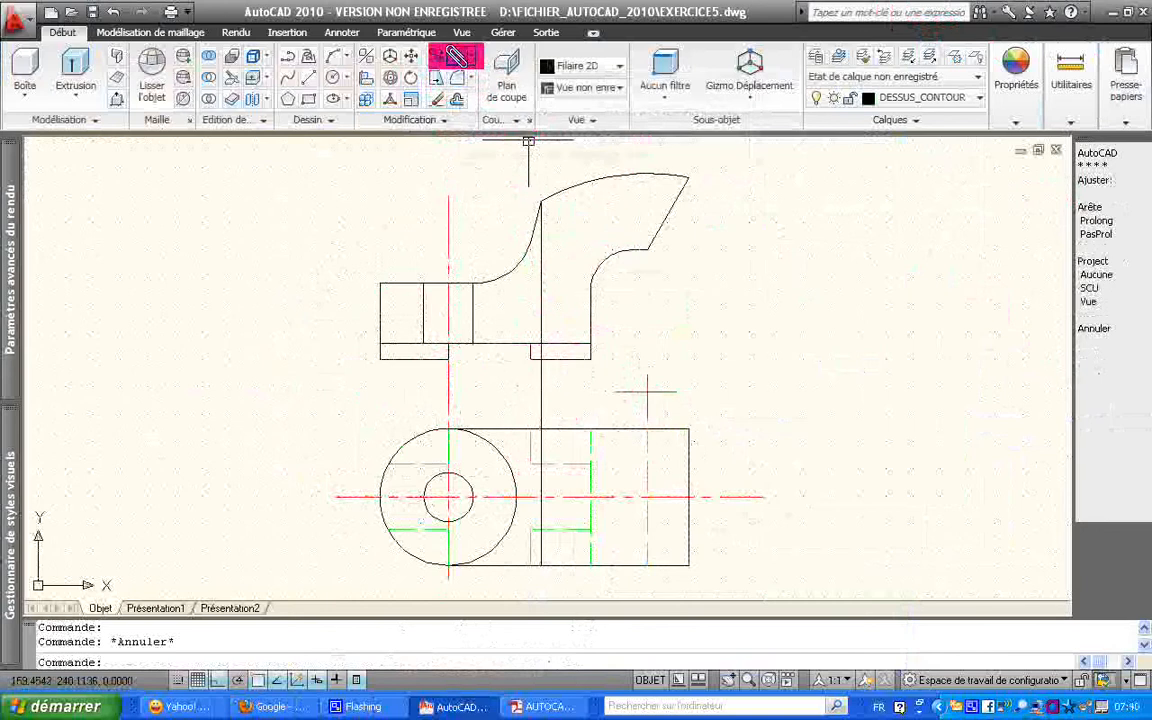
{"action": "left_click", "coordinate": [456, 57]}
{"action": "left_click", "coordinate": [538, 255]}
{"action": "left_click", "coordinate": [570, 428]}
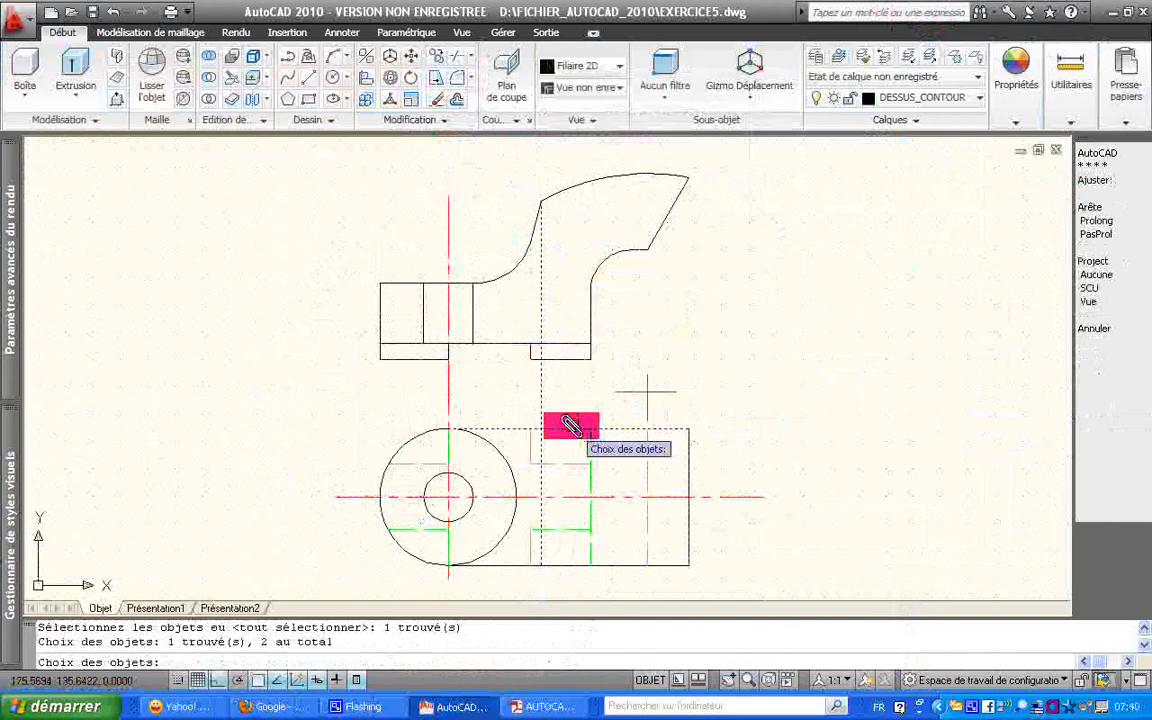
{"action": "key", "text": "Return"}
{"action": "left_click", "coordinate": [543, 410]}
{"action": "key", "text": "Escape"}
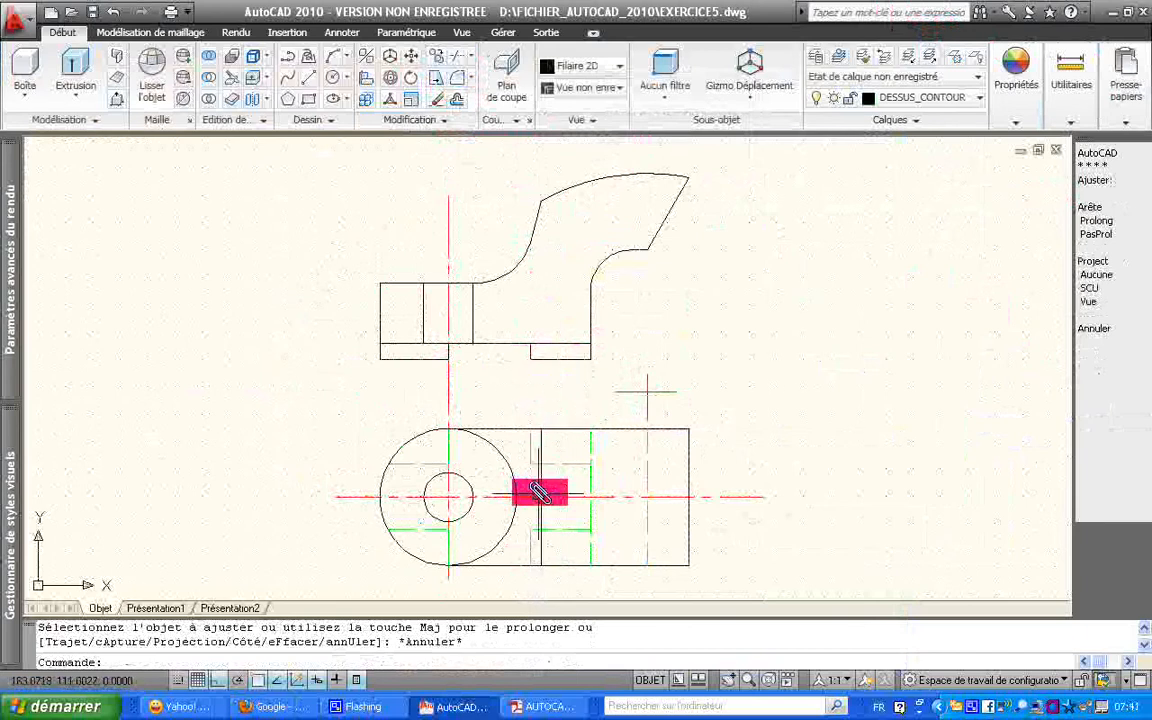
Step: Check the top view in the reference PDF, return to AutoCAD, and erase the leftover solid vertical line near the top view's middle
{"action": "left_click", "coordinate": [514, 349]}
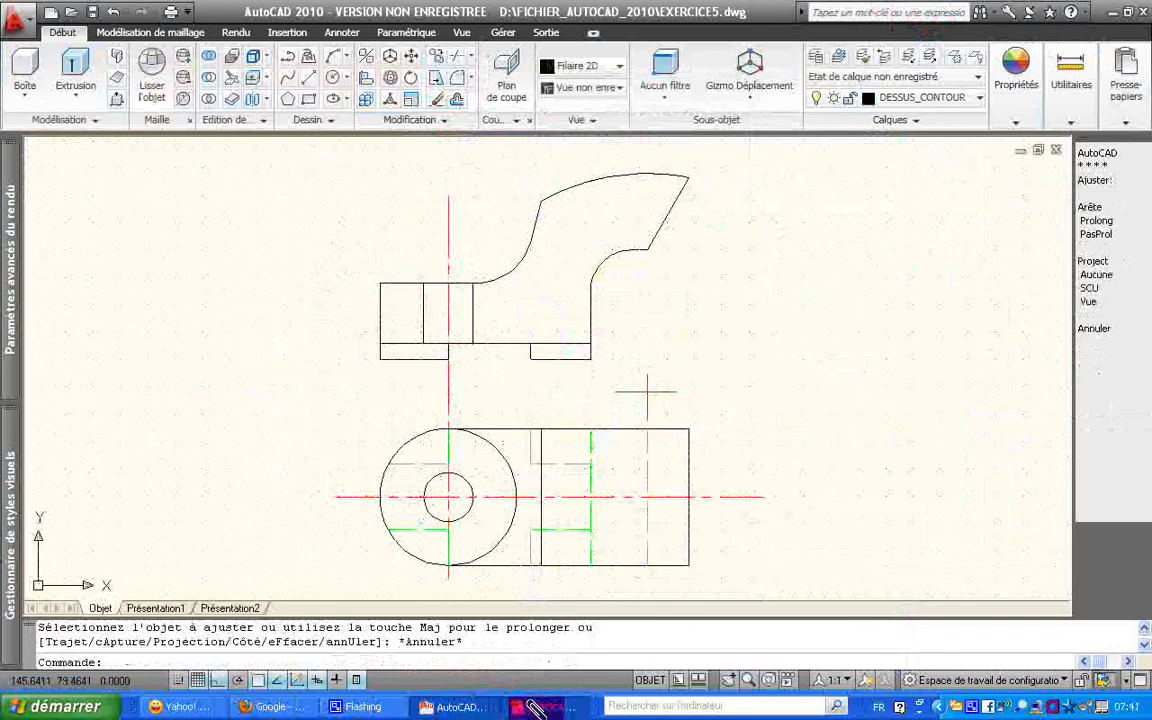
{"action": "left_click", "coordinate": [537, 707]}
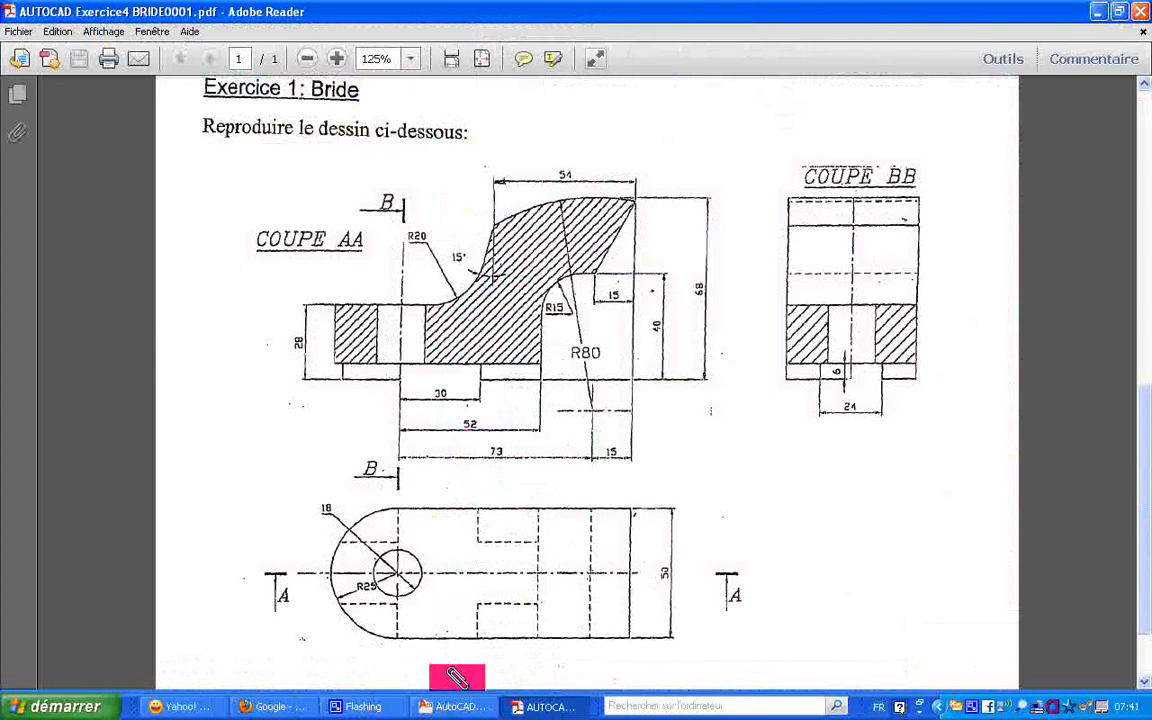
{"action": "left_click", "coordinate": [455, 706]}
{"action": "left_click", "coordinate": [522, 476]}
{"action": "left_click", "coordinate": [541, 481]}
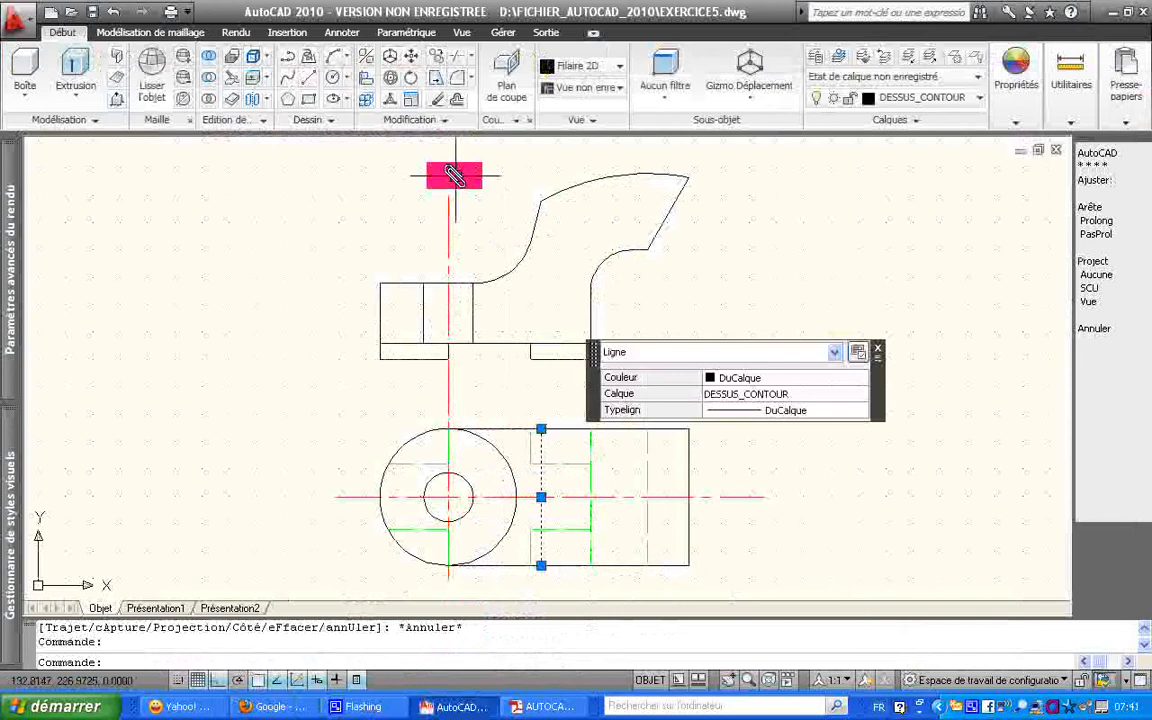
{"action": "left_click", "coordinate": [436, 95]}
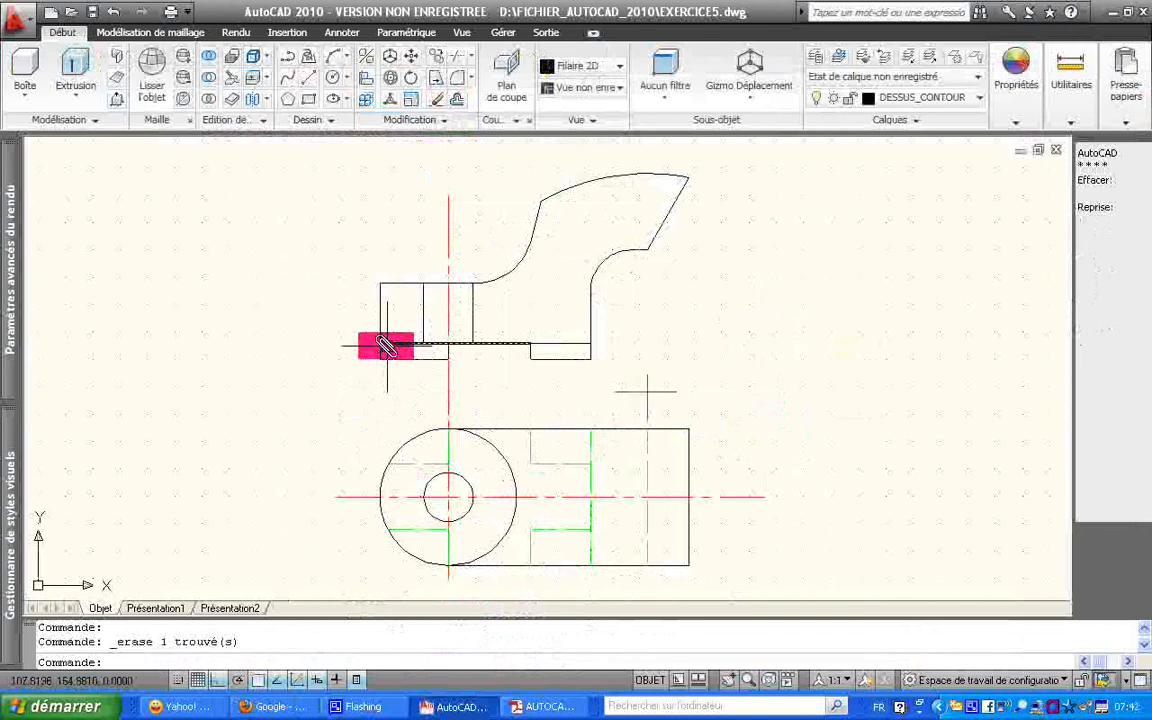
Step: Draw a vertical line about 88 mm long from the upper foot edge's outer end on the circle past the front view, and consult the reference PDF
{"action": "left_click", "coordinate": [312, 82]}
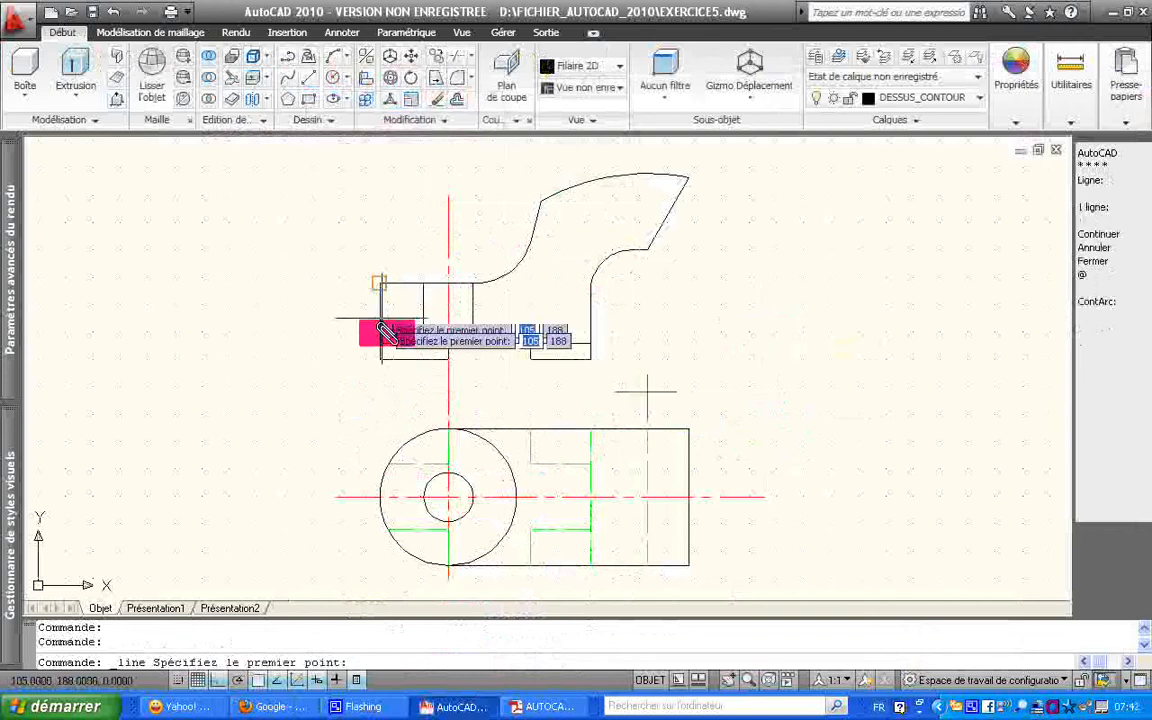
{"action": "left_click", "coordinate": [390, 461]}
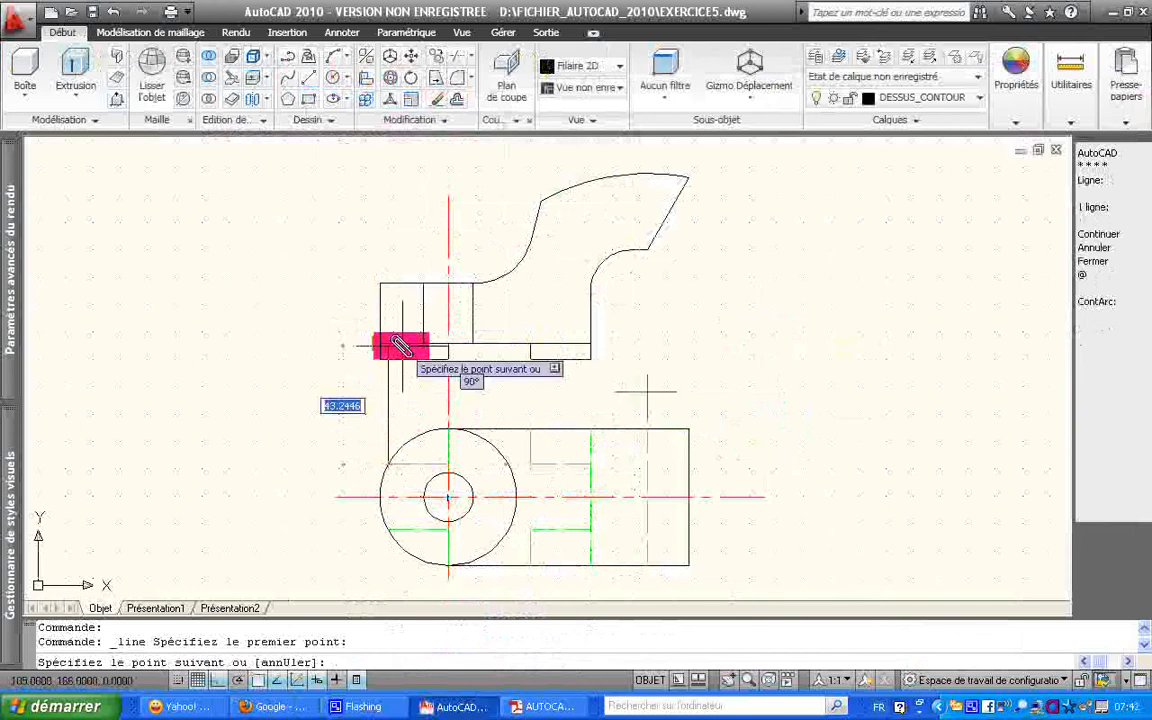
{"action": "left_click", "coordinate": [390, 222]}
{"action": "key", "text": "Return"}
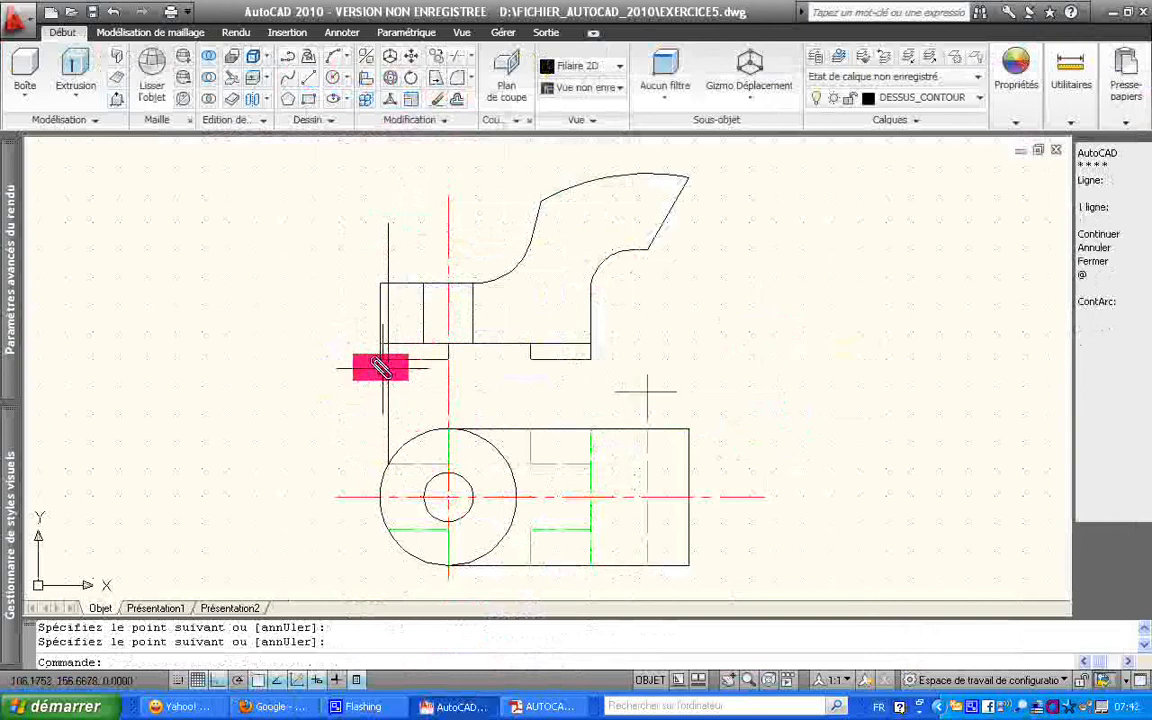
{"action": "key", "text": "alt+Tab"}
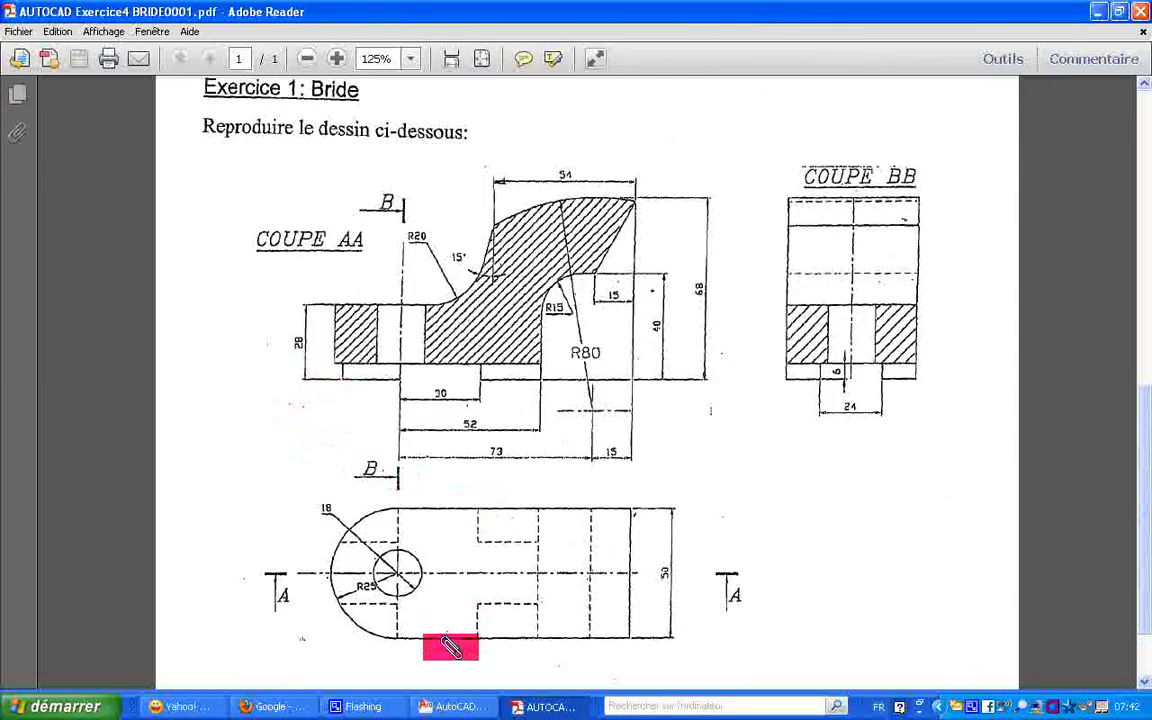
{"action": "left_click", "coordinate": [447, 705]}
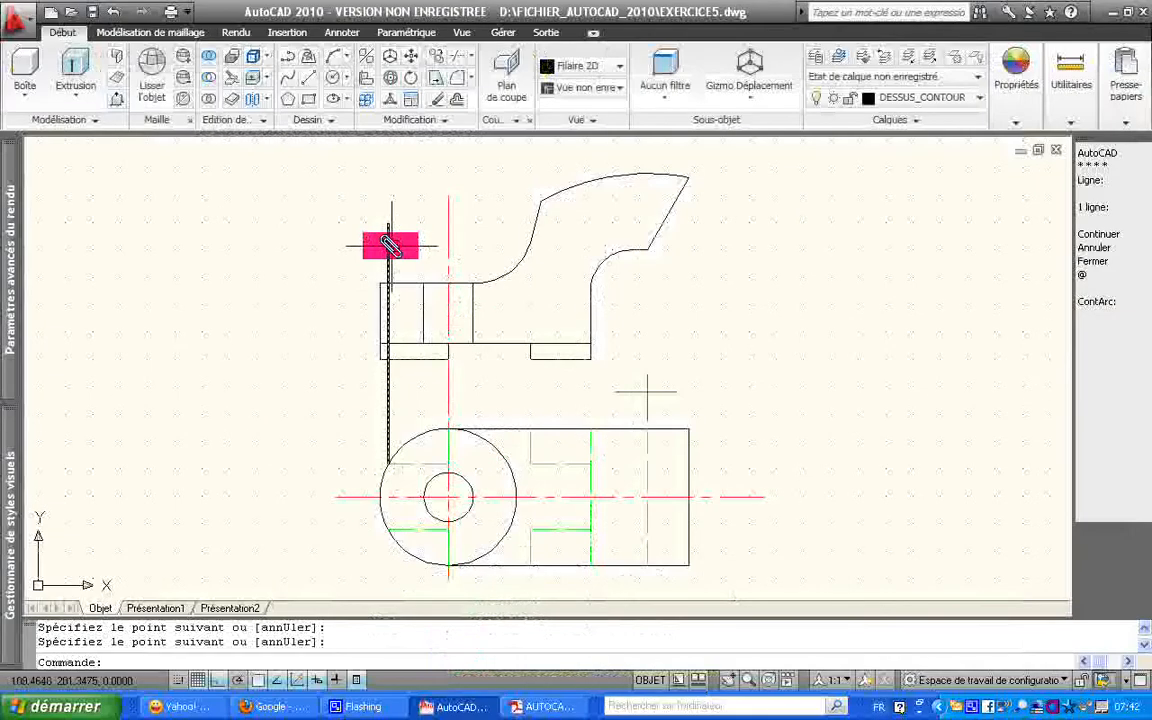
Step: Move the new vertical projection line to the FACE_CONTOUR layer
{"action": "left_click", "coordinate": [390, 245]}
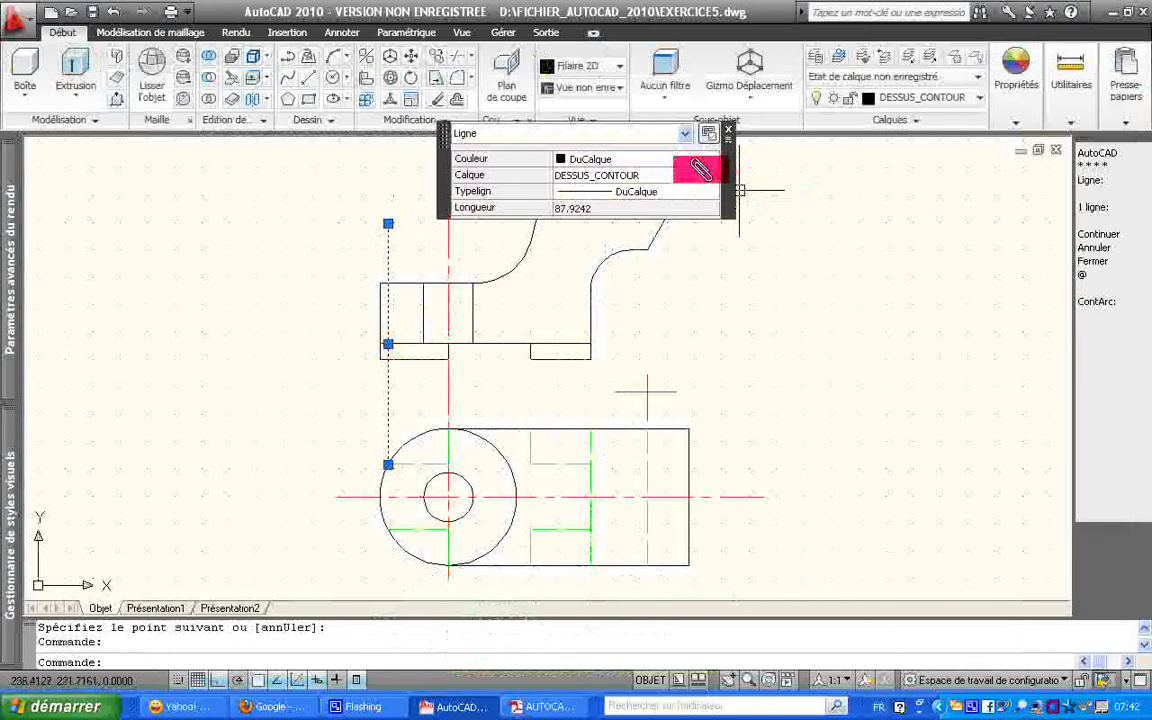
{"action": "left_click", "coordinate": [541, 176]}
{"action": "left_click", "coordinate": [713, 174]}
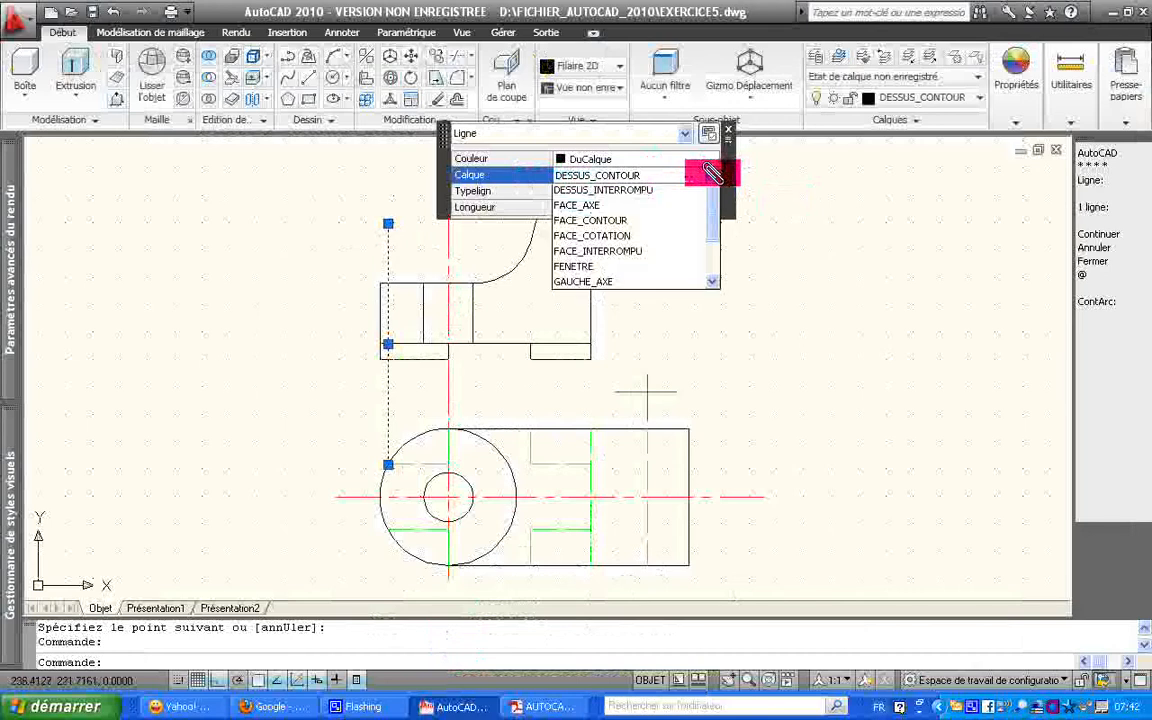
{"action": "left_click", "coordinate": [676, 254]}
{"action": "left_click", "coordinate": [729, 130]}
{"action": "key", "text": "Escape"}
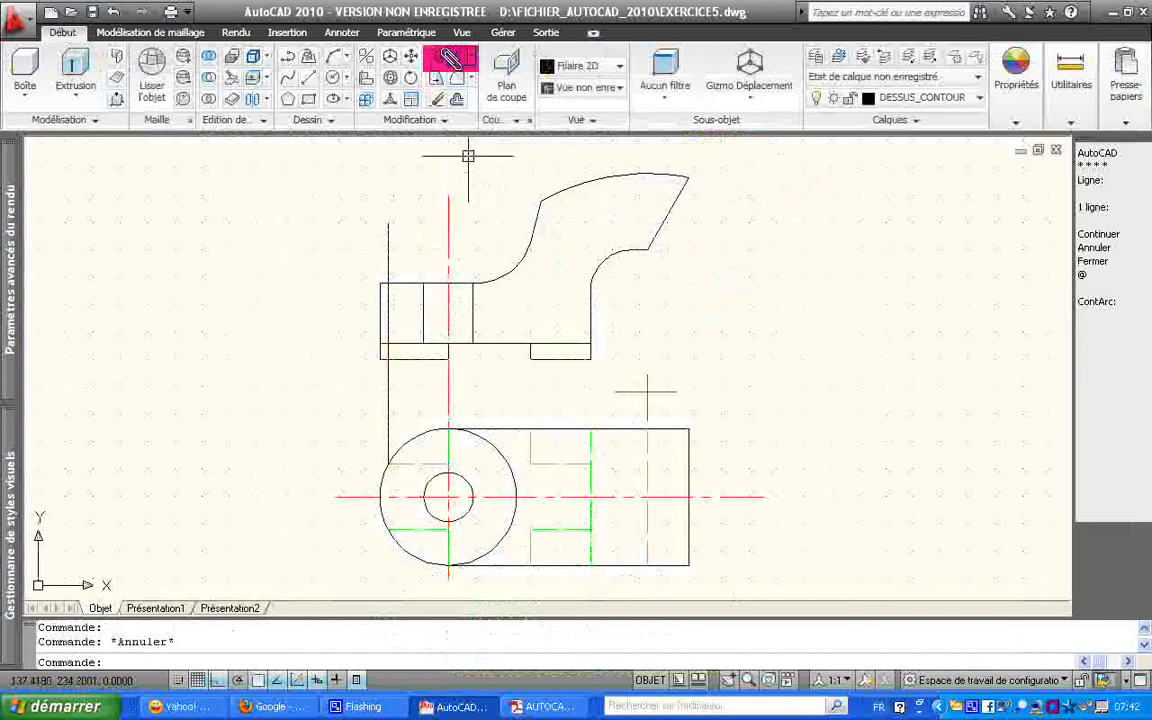
Step: Trim the projection line and the old outer corner of the front view's hole-side foot, leaving the foot ending at the projection, and save the drawing
{"action": "left_click", "coordinate": [450, 57]}
{"action": "left_click", "coordinate": [388, 390]}
{"action": "left_click", "coordinate": [395, 358]}
{"action": "left_click", "coordinate": [386, 343]}
{"action": "left_click", "coordinate": [373, 352]}
{"action": "key", "text": "Return"}
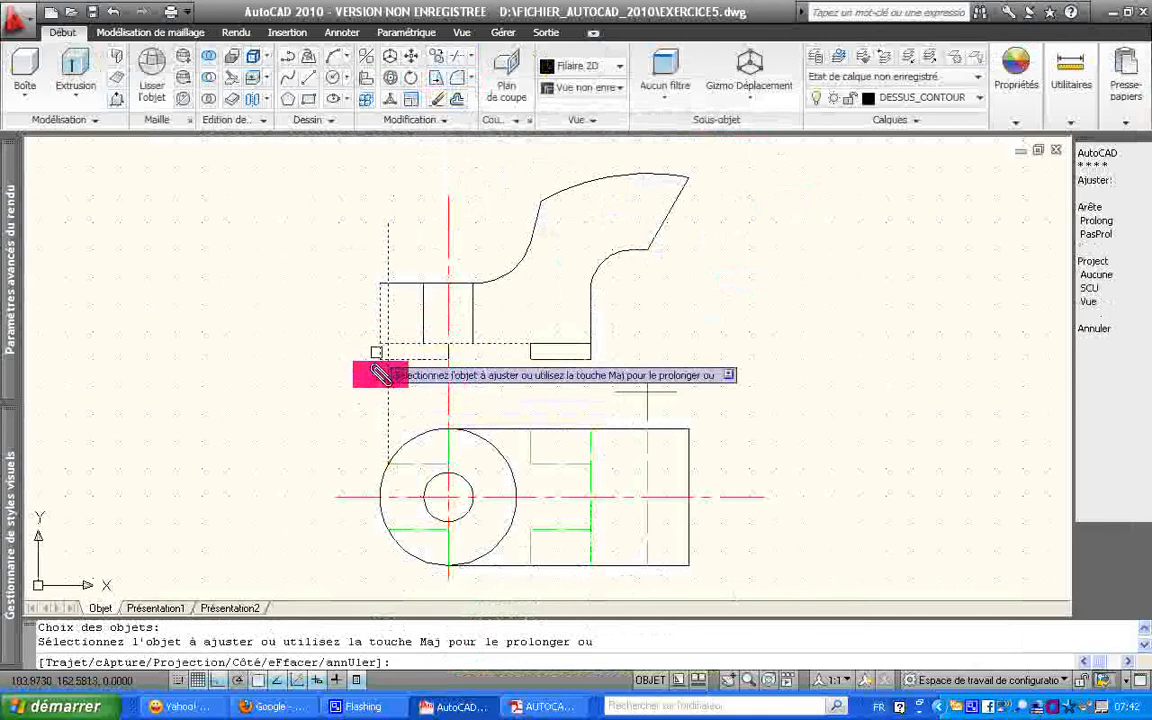
{"action": "left_click", "coordinate": [389, 392]}
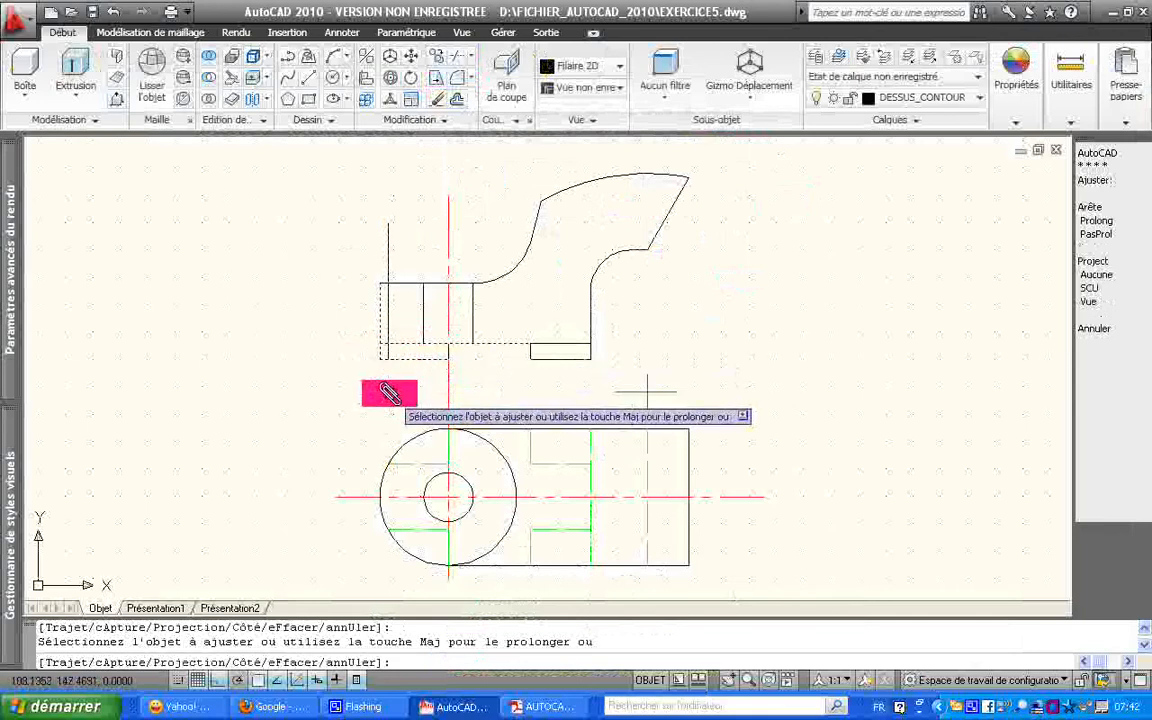
{"action": "left_click", "coordinate": [378, 354]}
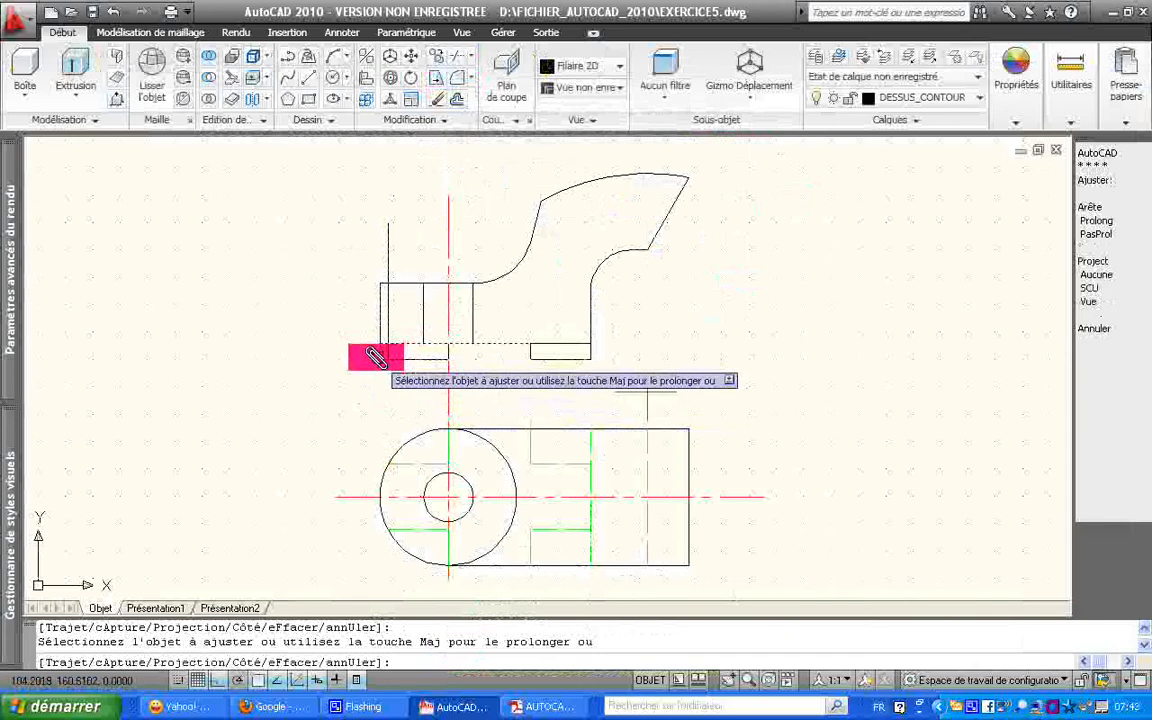
{"action": "left_click", "coordinate": [389, 332]}
{"action": "key", "text": "Escape"}
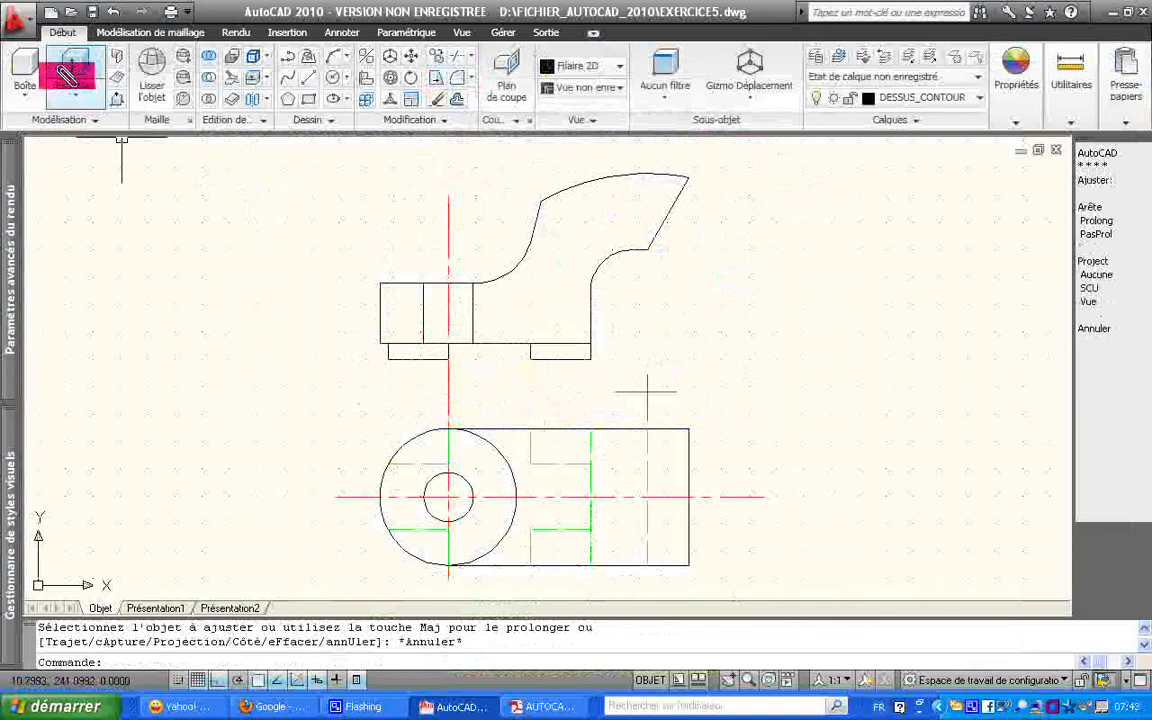
{"action": "left_click", "coordinate": [92, 11]}
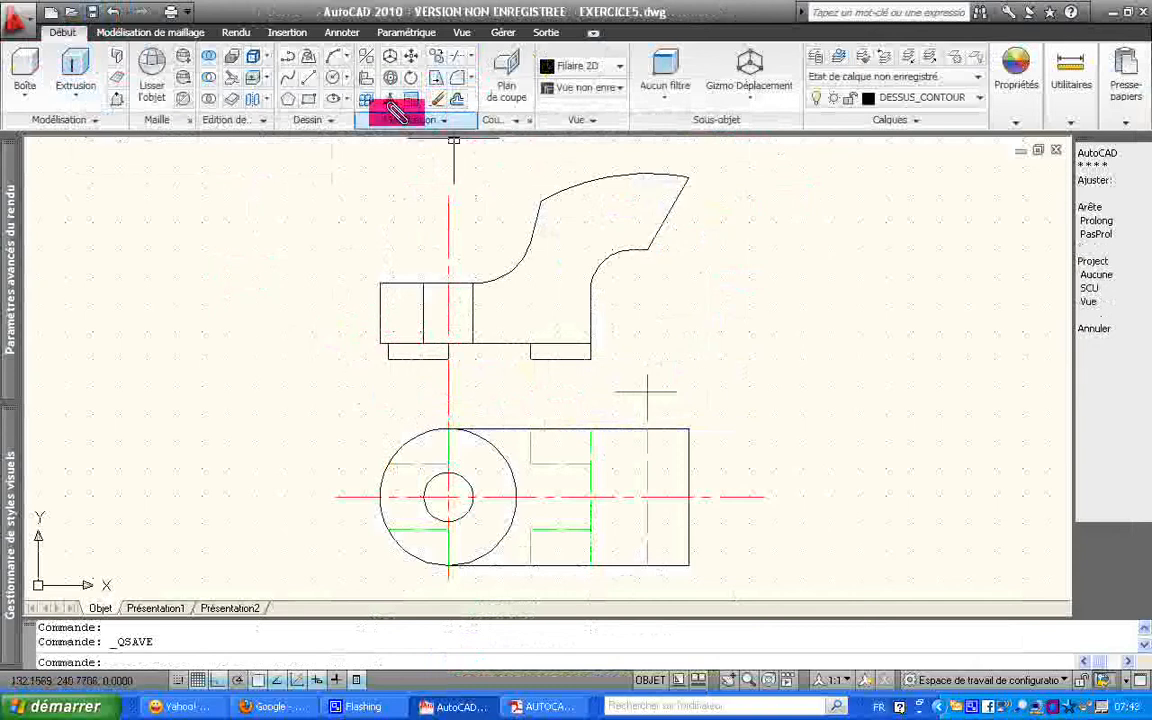
Step: Break the vertical centre line in the gap between the top view and the front view, using the nearest-point snap for the second point
{"action": "left_click", "coordinate": [424, 119]}
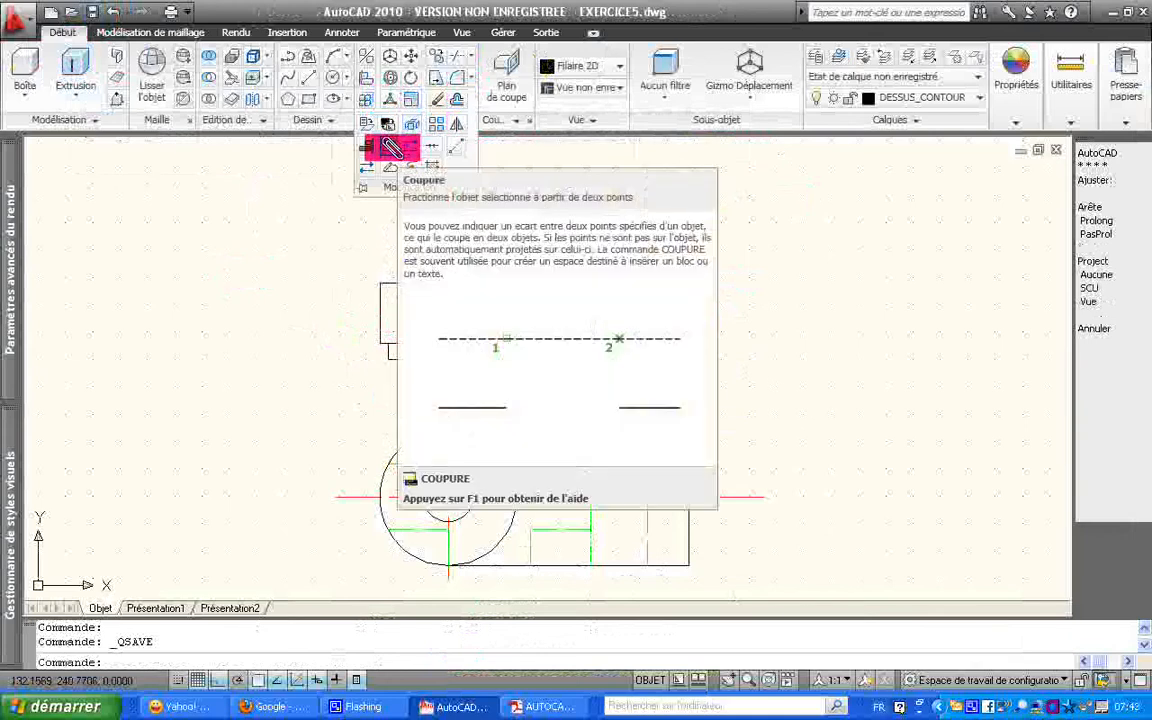
{"action": "left_click", "coordinate": [391, 147]}
{"action": "left_click", "coordinate": [447, 417]}
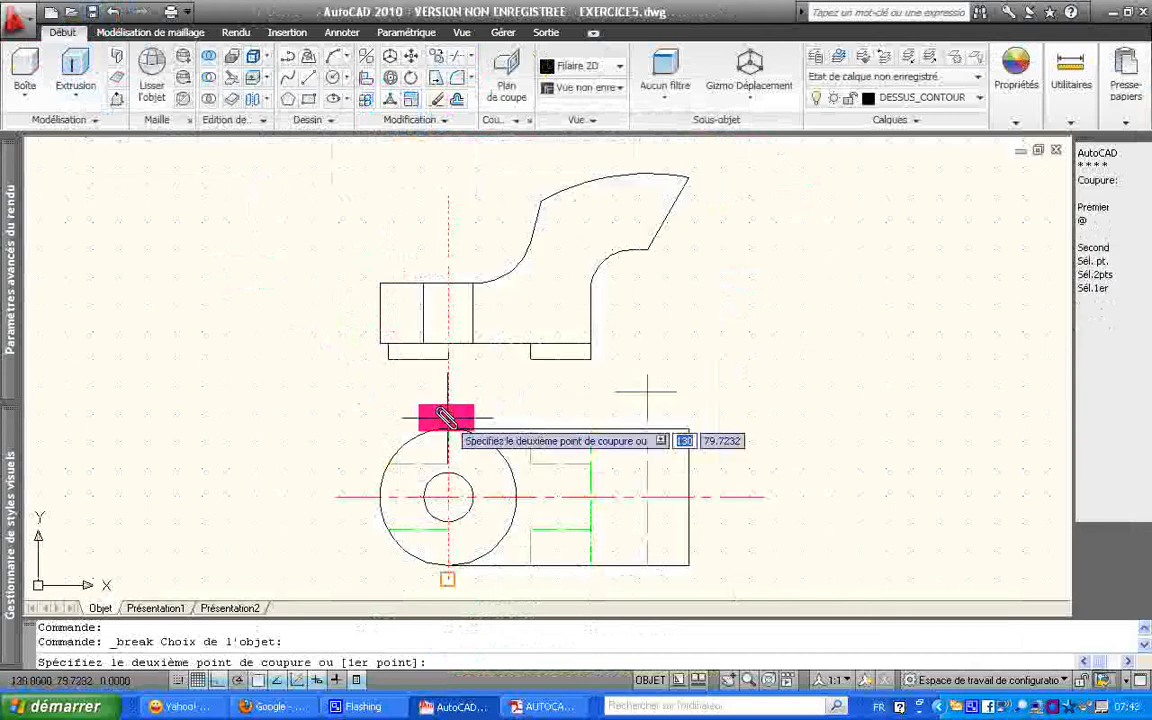
{"action": "right_click", "coordinate": [497, 404], "text": "shift"}
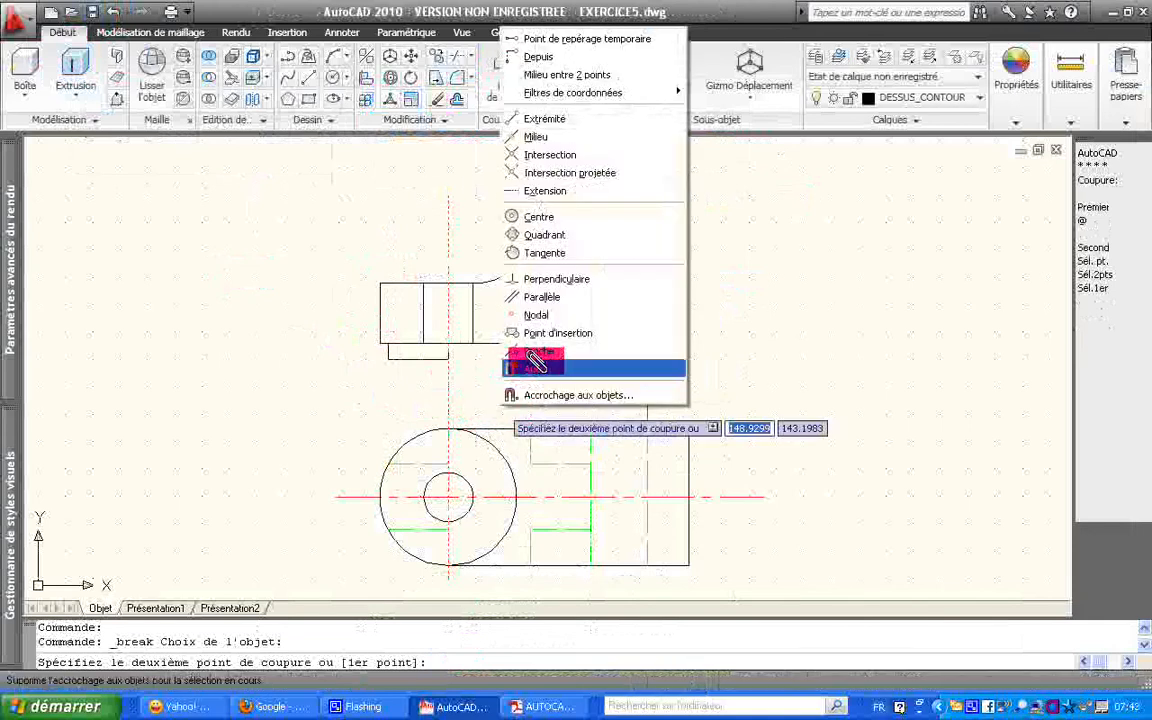
{"action": "left_click", "coordinate": [553, 349]}
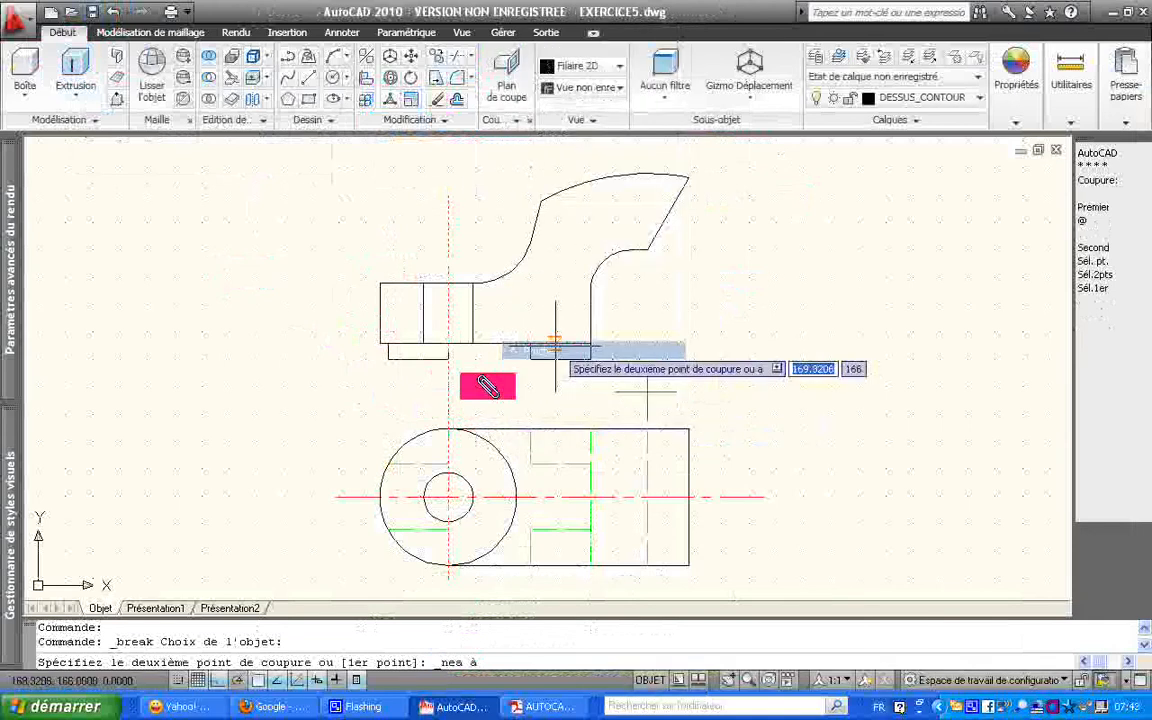
{"action": "left_click", "coordinate": [447, 384]}
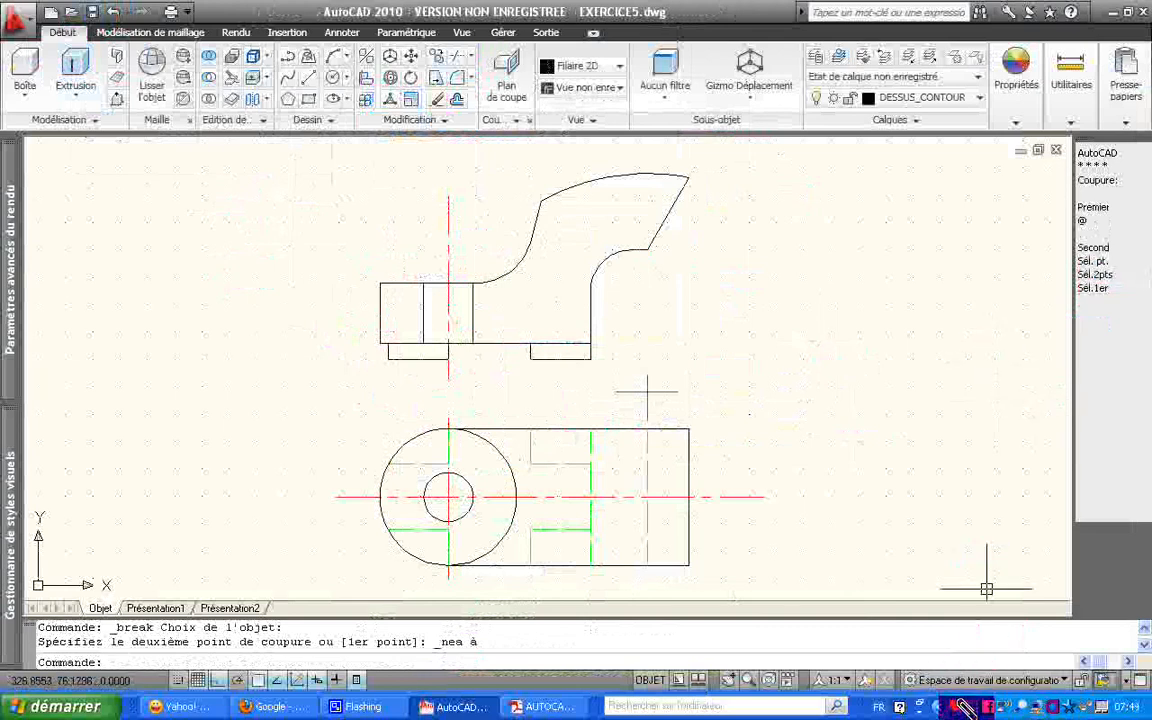
{"action": "left_click", "coordinate": [966, 706]}
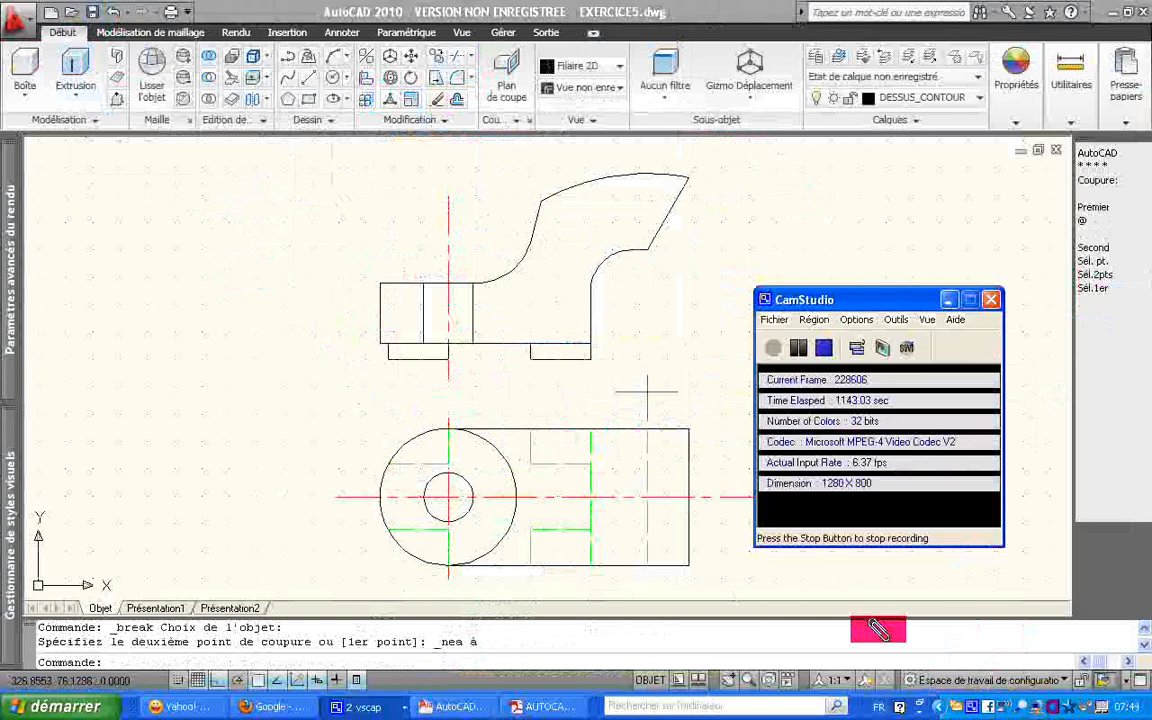